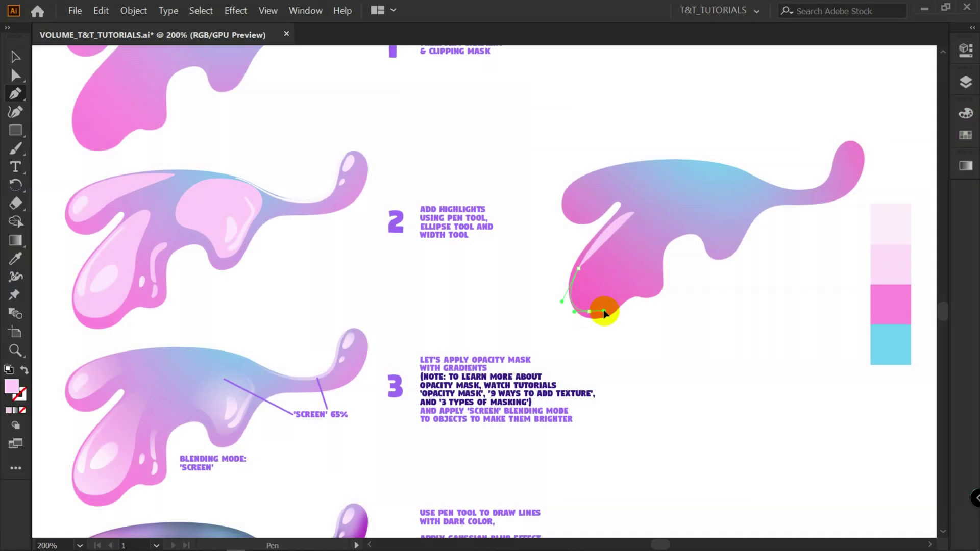
# Step: Draw a light pink highlight on the lower-left lobe with the Pen tool and vary the edge highlight stroke's width
pyautogui.moveTo(602, 311); pyautogui.dragTo(628, 253)
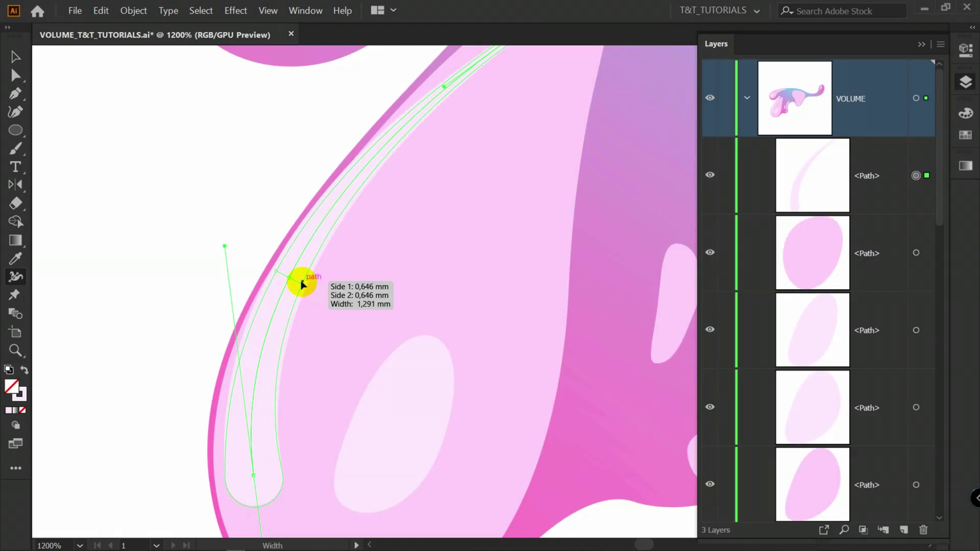
pyautogui.moveTo(302, 284)
pyautogui.mouseDown()
pyautogui.moveTo(313, 285)
pyautogui.moveTo(296, 280)
pyautogui.mouseUp()
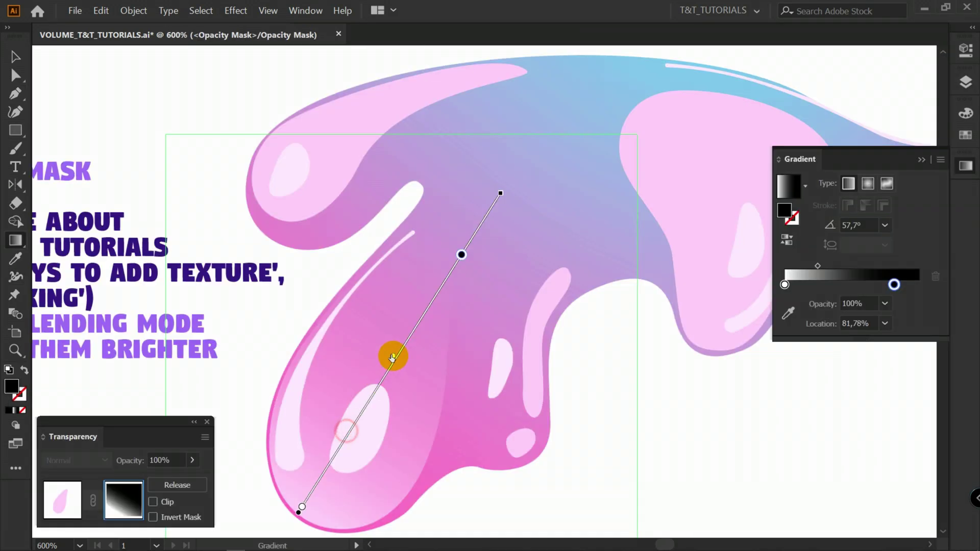
# Step: Fade the lower-left and middle highlights with black-to-white linear gradients on their opacity masks
pyautogui.moveTo(392, 357); pyautogui.dragTo(370, 398)
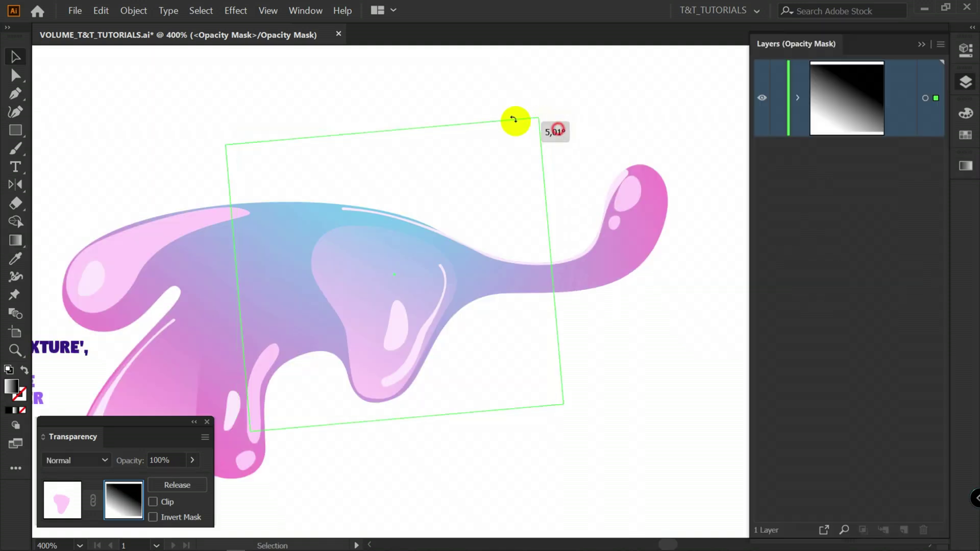
pyautogui.moveTo(514, 121); pyautogui.dragTo(465, 202)
pyautogui.hotkey('ctrl', 'z')
pyautogui.hotkey('ctrl', 'z')
pyautogui.press('g')
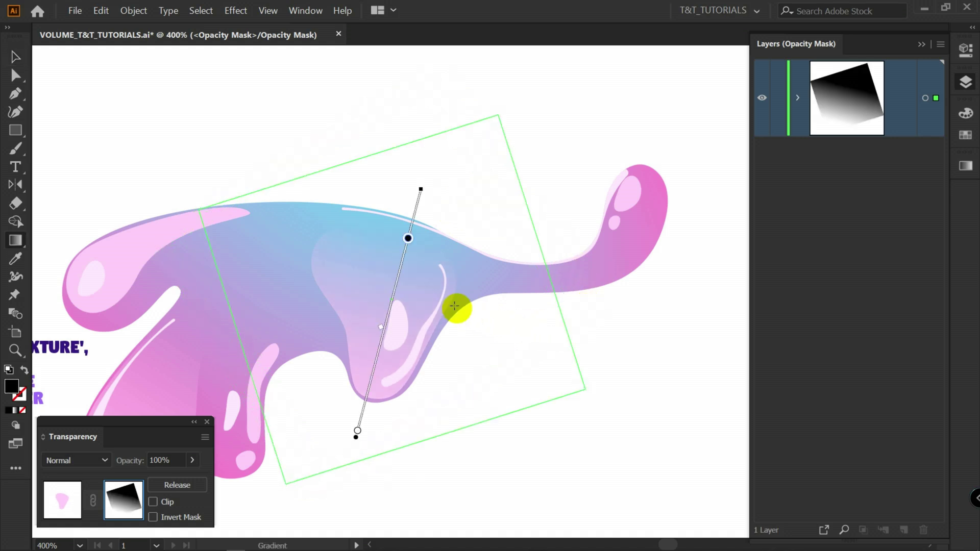
pyautogui.moveTo(421, 397); pyautogui.dragTo(324, 168)
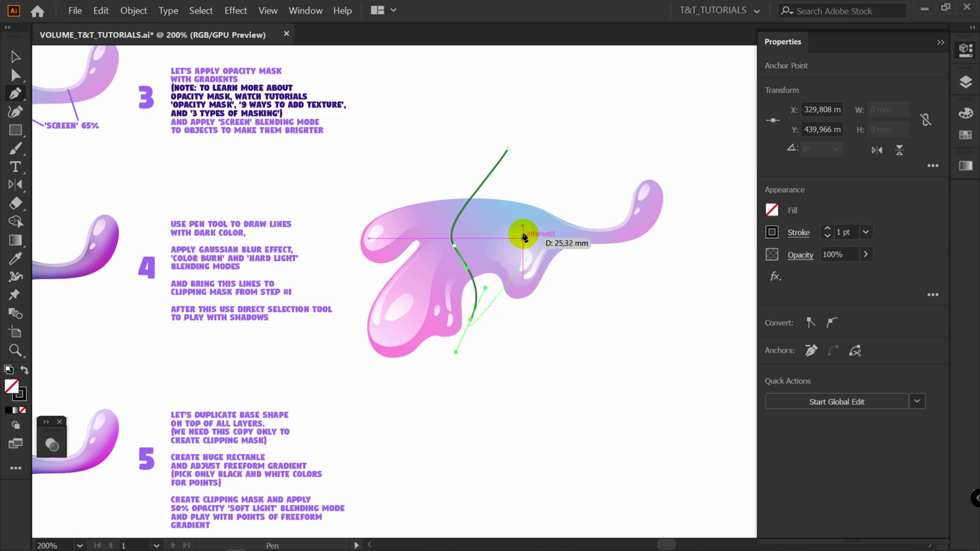
# Step: Reshape the blurred dark shadow line in the clip group by moving its anchor points along the lower-left lobe's bottom edge
pyautogui.scroll(3, 521, 232)
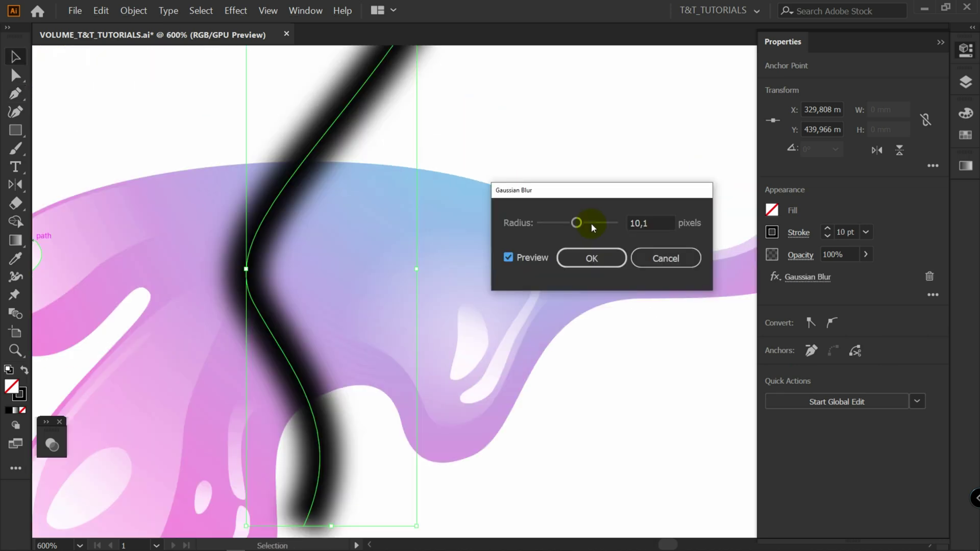
pyautogui.moveTo(590, 225); pyautogui.dragTo(588, 225)
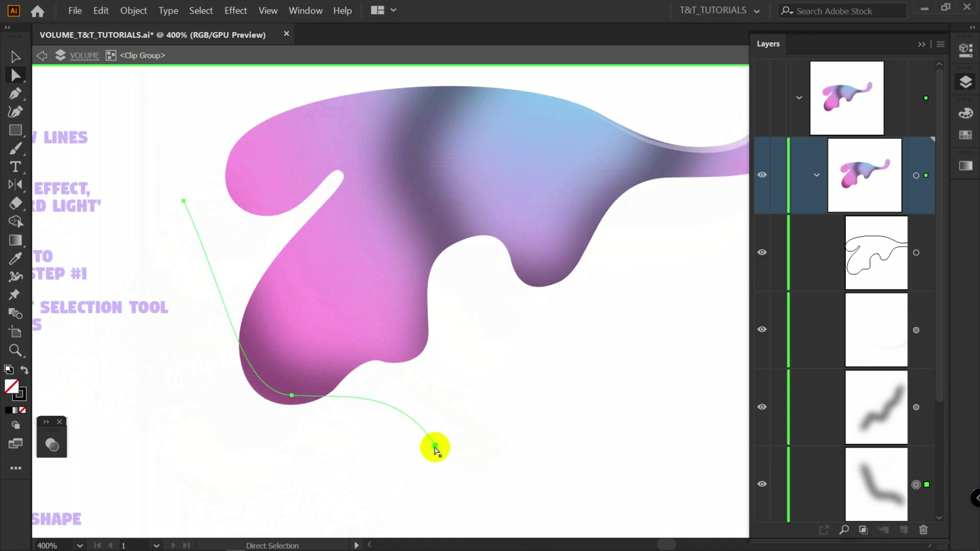
pyautogui.moveTo(435, 448); pyautogui.dragTo(429, 349)
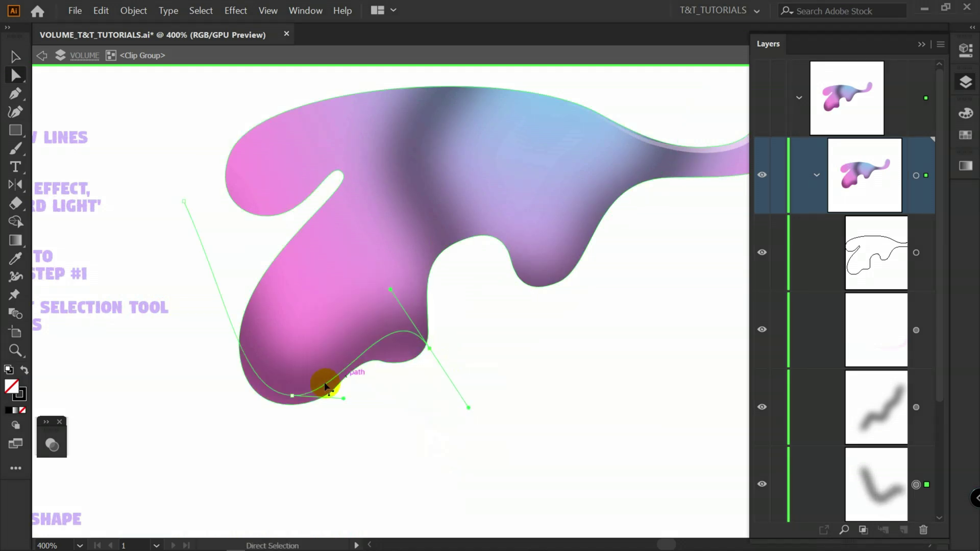
pyautogui.click(292, 397)
pyautogui.moveTo(292, 397); pyautogui.dragTo(284, 376)
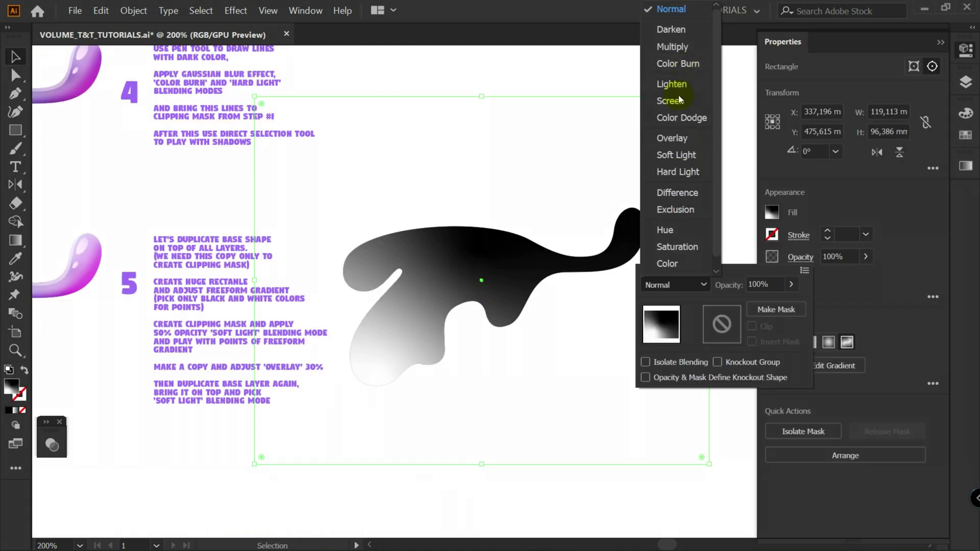
# Step: Set the clipped black-and-white gradient rectangle to Soft Light blending and compare the artwork with the top clipped copy shown and hidden
pyautogui.click(676, 156)
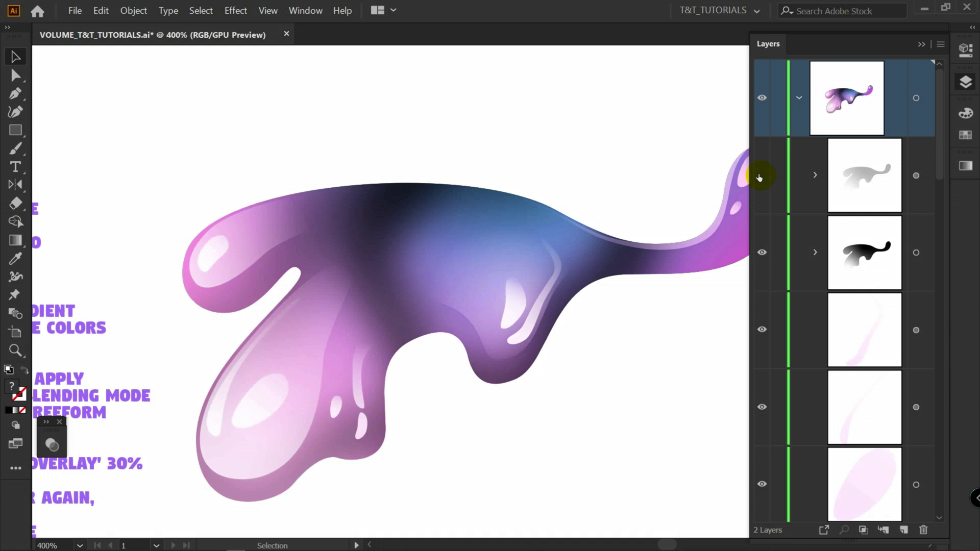
pyautogui.click(760, 176)
pyautogui.click(761, 175)
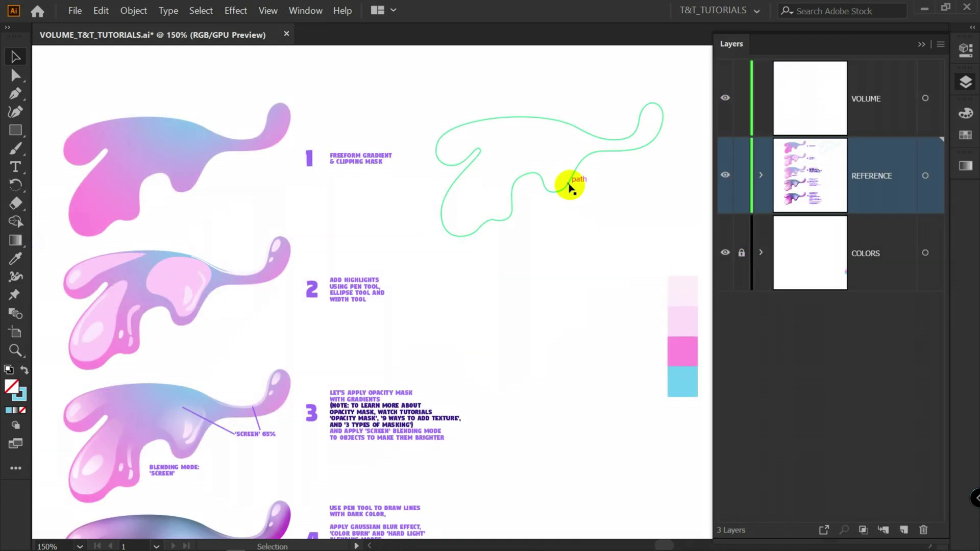
# Step: Select the splash outline and swap its blue stroke colour to the fill
pyautogui.click(562, 184)
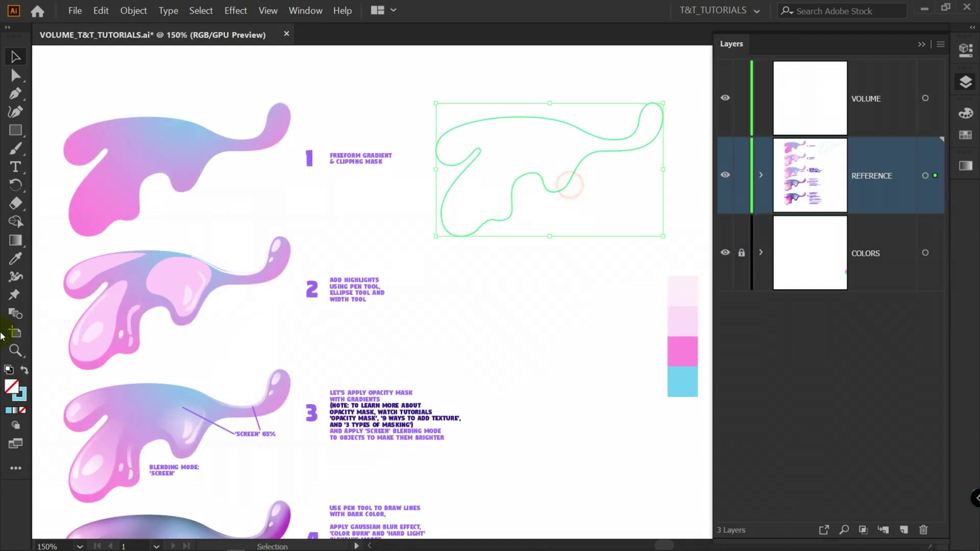
pyautogui.click(23, 370)
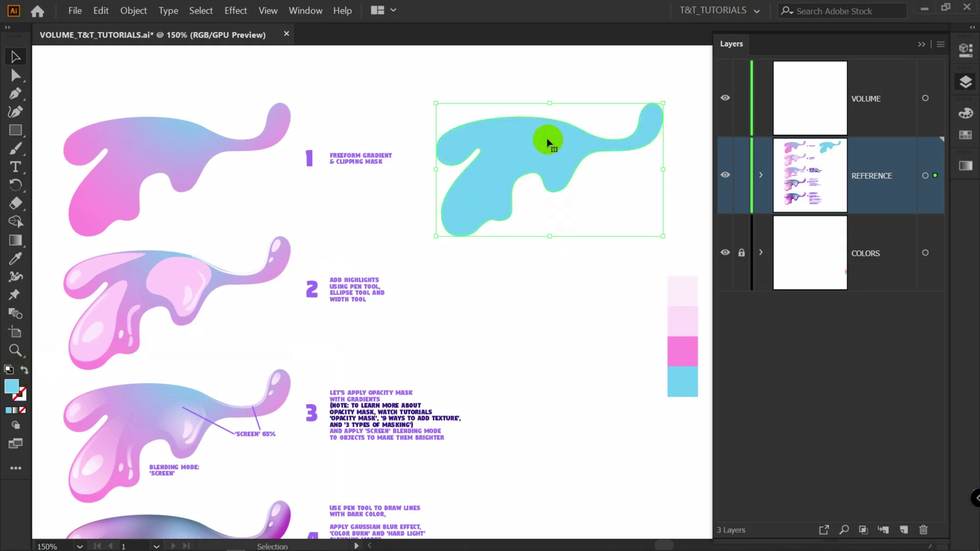
# Step: Try a freeform gradient directly on the splash shape and move its colour points around
pyautogui.click(966, 165)
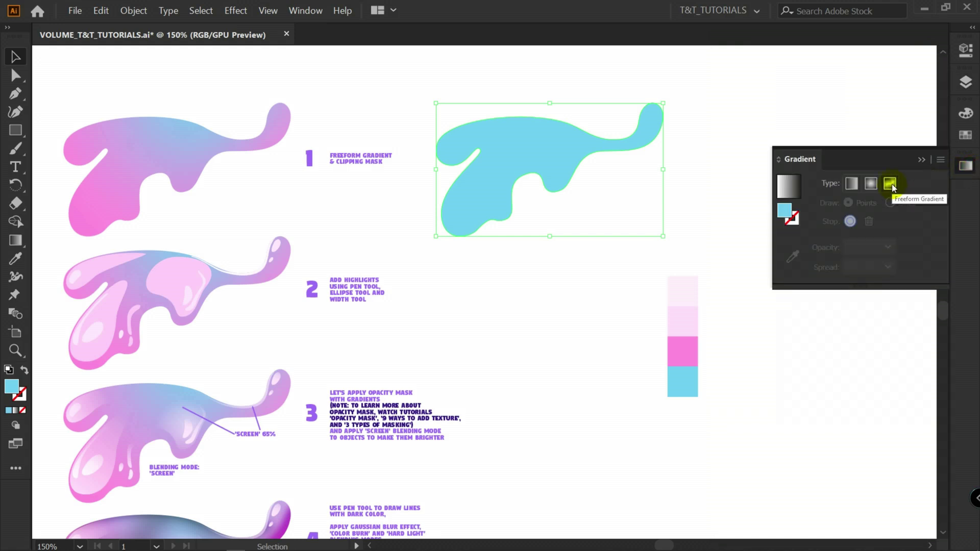
pyautogui.click(890, 184)
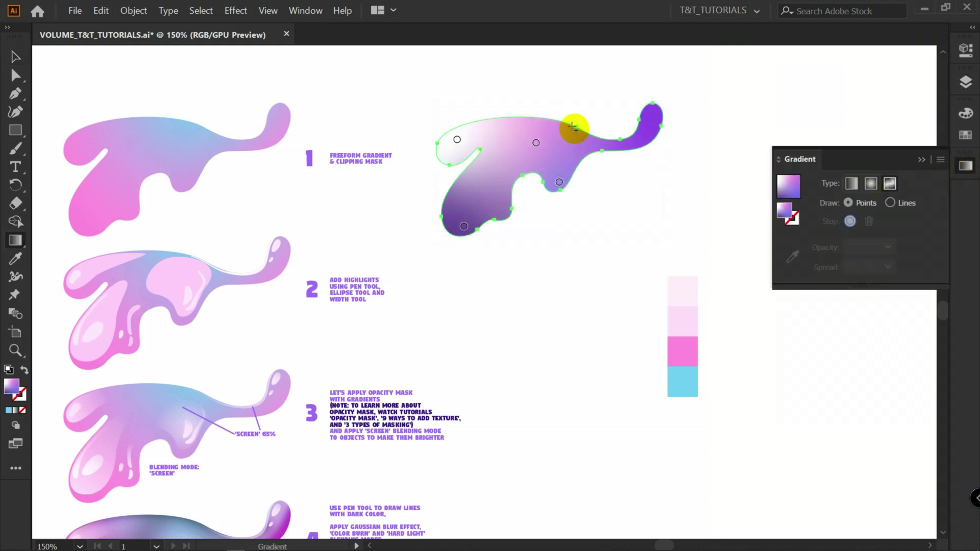
pyautogui.scroll(2, 540, 124)
pyautogui.moveTo(388, 329); pyautogui.dragTo(313, 394)
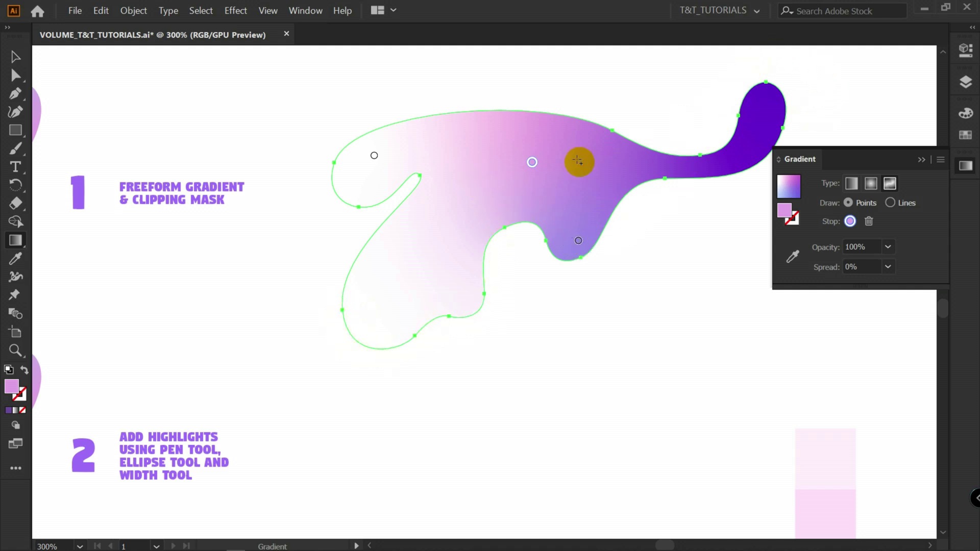
pyautogui.scroll(1, 412, 296)
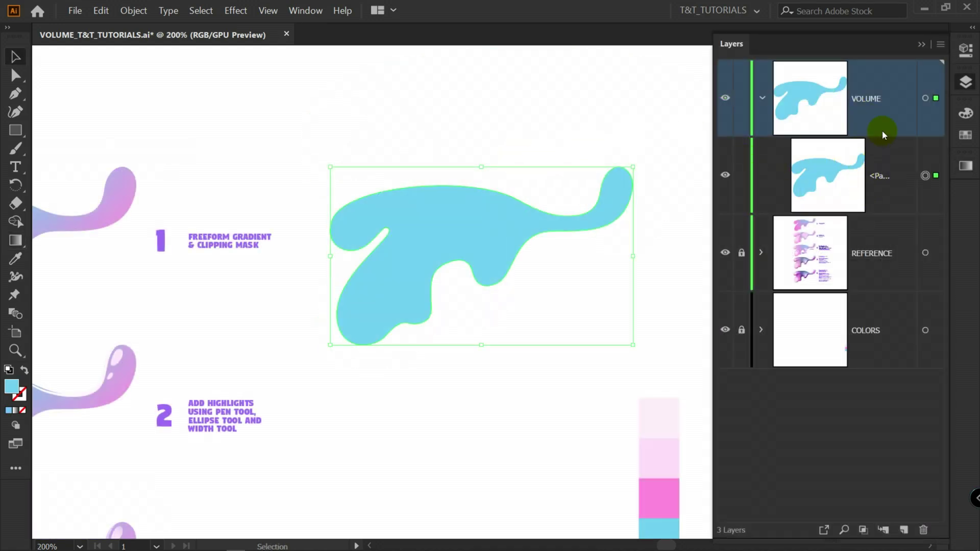
# Step: Draw a blue rectangle covering the whole splash and move the splash path above it in the VOLUME layer
pyautogui.click(608, 90)
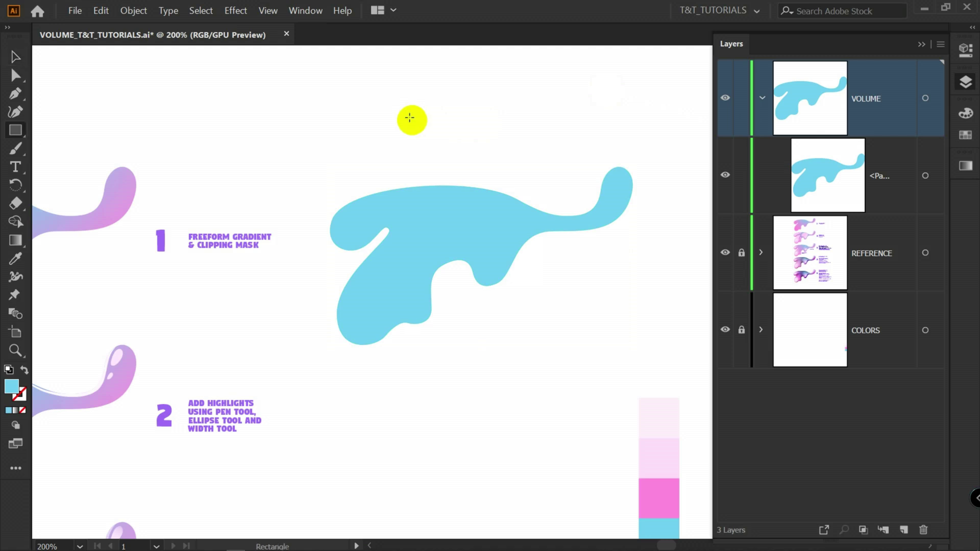
pyautogui.moveTo(275, 81); pyautogui.dragTo(666, 400)
pyautogui.click(881, 254)
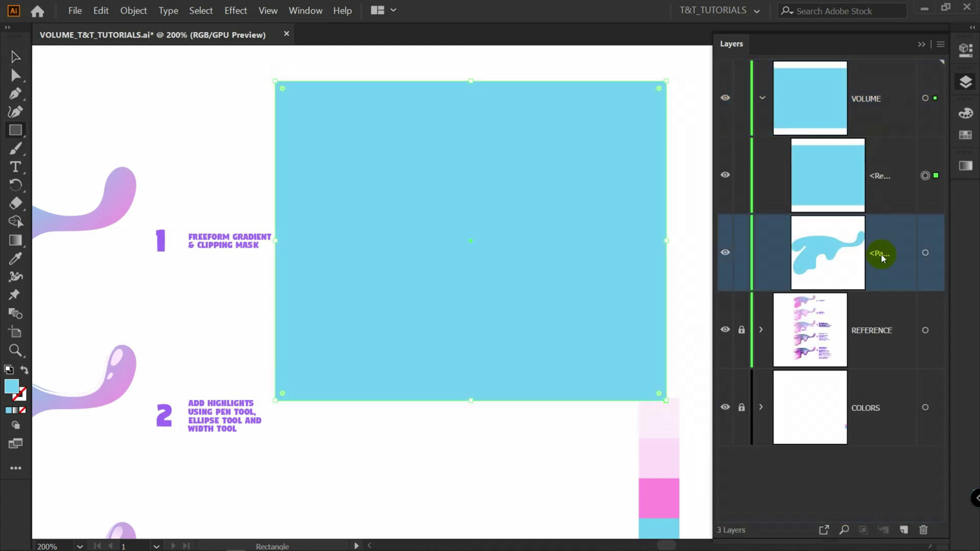
pyautogui.moveTo(883, 241); pyautogui.dragTo(880, 138)
# Step: Make a clipping mask from the splash path and the rectangle beneath it
pyautogui.click(935, 176)
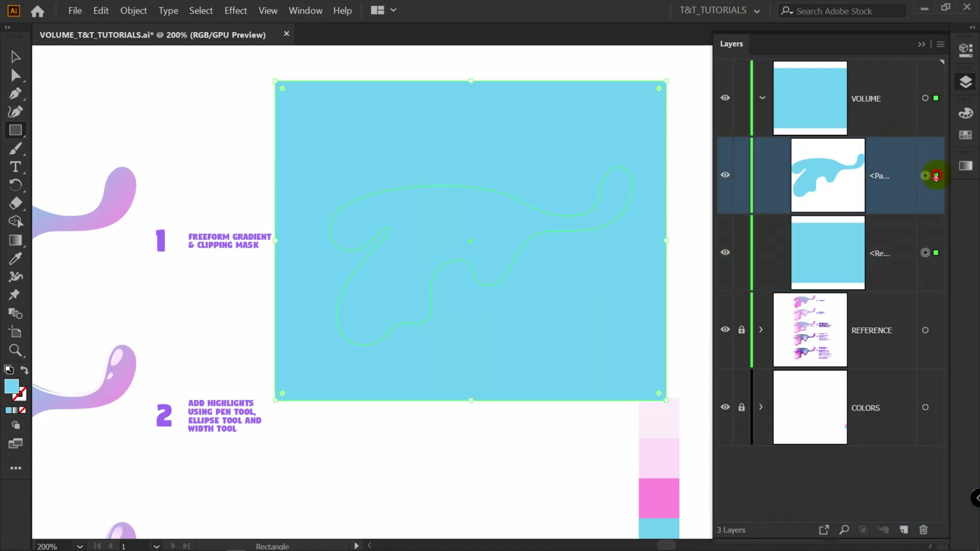
pyautogui.rightClick(460, 202)
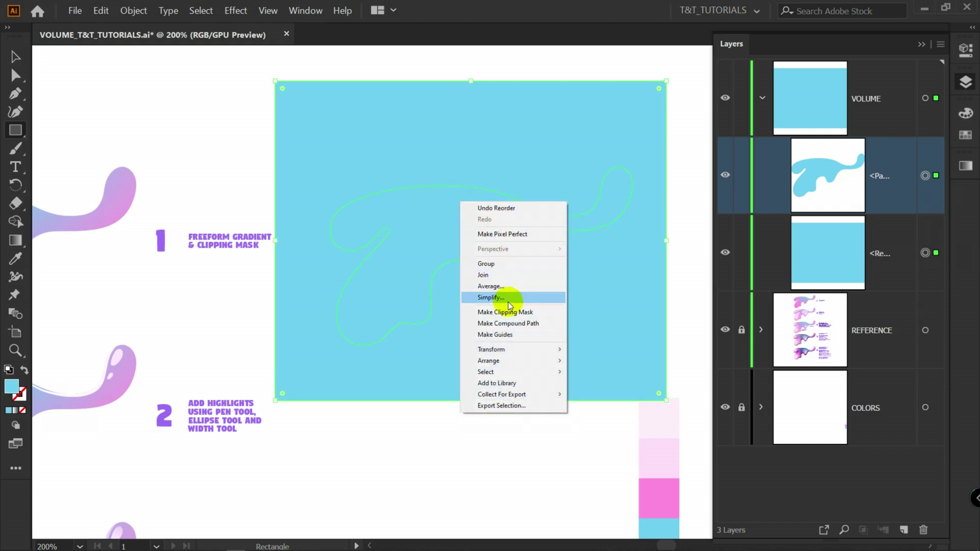
pyautogui.click(527, 314)
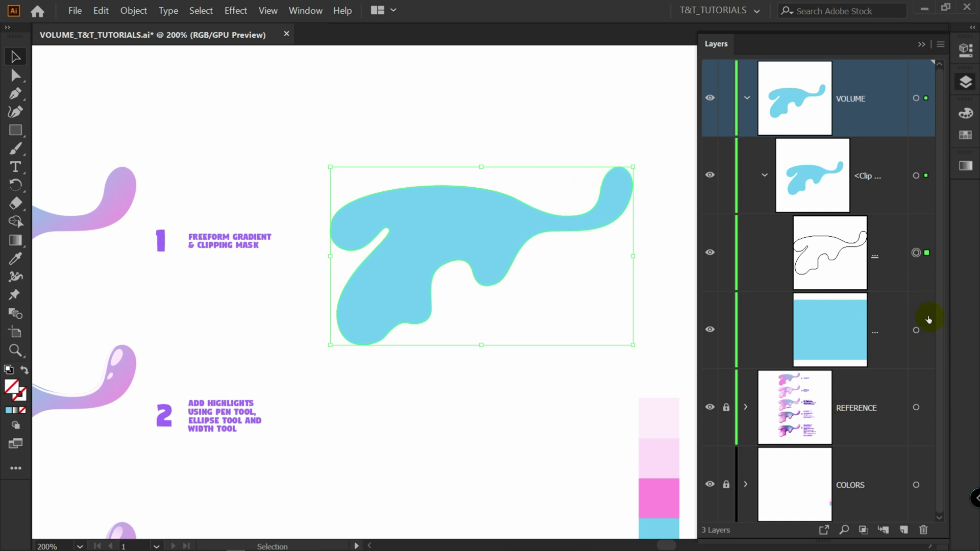
# Step: Select the rectangle inside the clip group and fill it with a freeform gradient
pyautogui.click(928, 330)
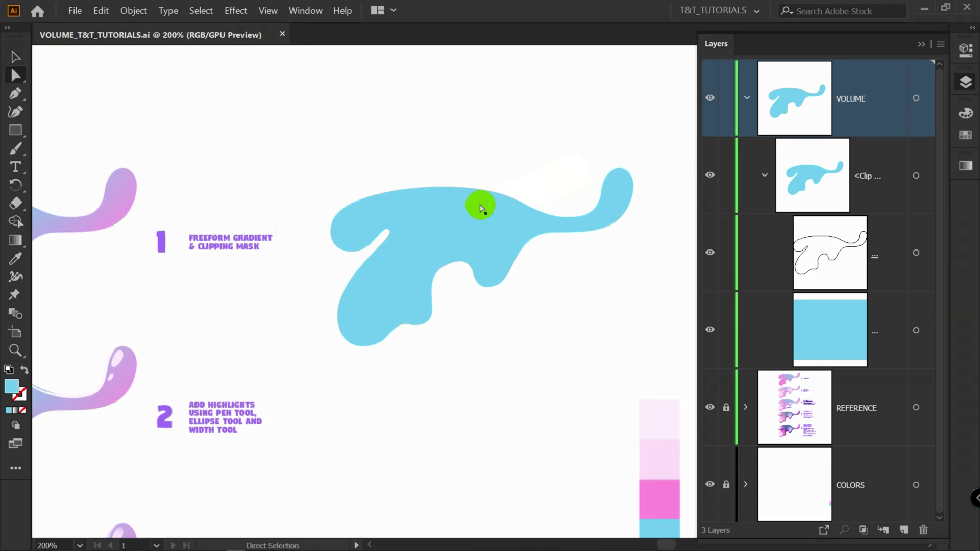
pyautogui.click(443, 223)
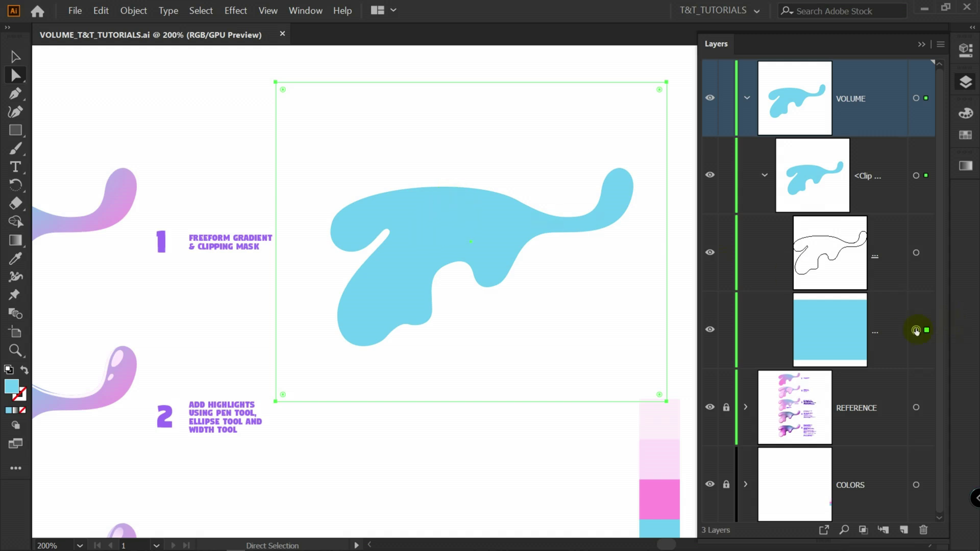
pyautogui.click(967, 166)
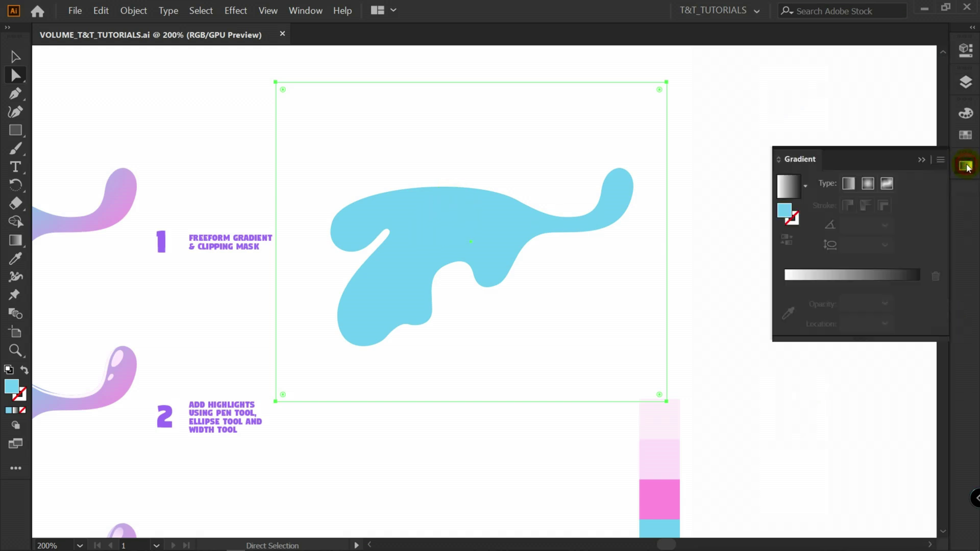
pyautogui.click(887, 185)
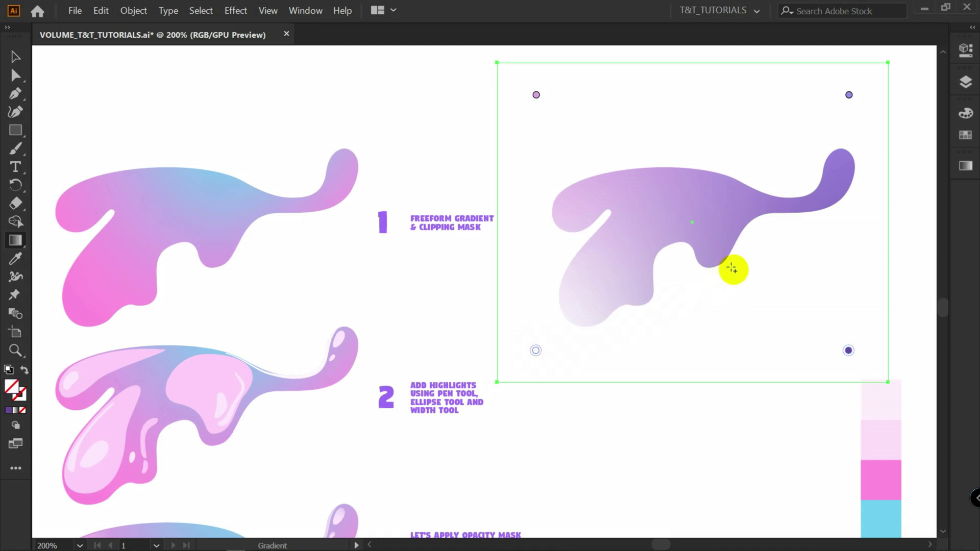
# Step: Move one gradient colour point to the splash's upper edge near the tail and the other into the lower-left lobe
pyautogui.moveTo(849, 95); pyautogui.dragTo(738, 174)
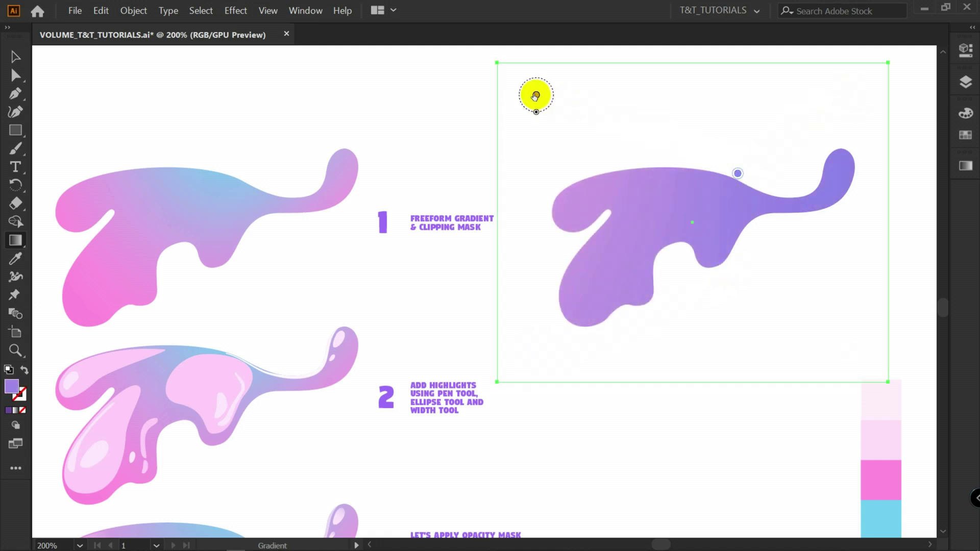
pyautogui.moveTo(536, 95); pyautogui.dragTo(604, 296)
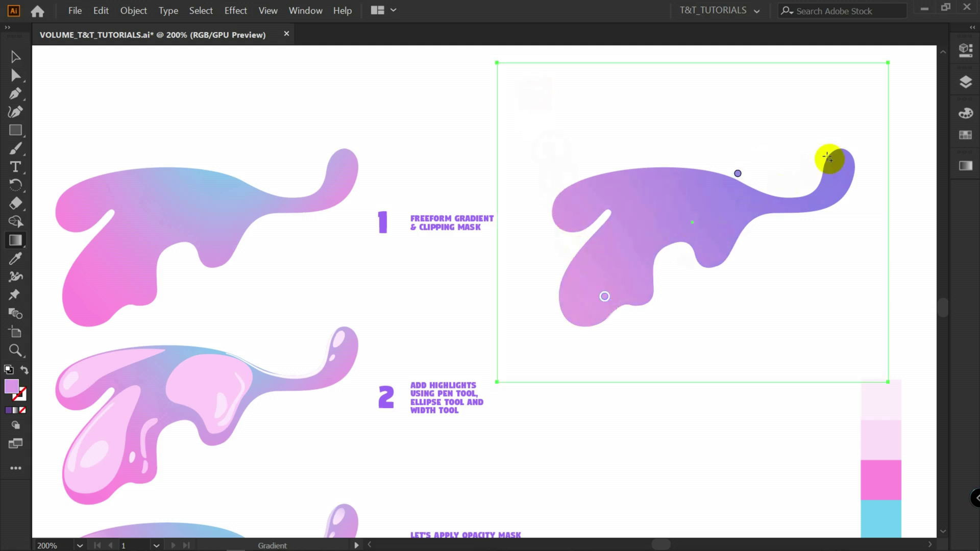
# Step: Colour the upper gradient point with the blue palette swatch and shift it outside the splash's upper edge
pyautogui.moveTo(740, 168); pyautogui.dragTo(651, 127)
pyautogui.doubleClick(651, 127)
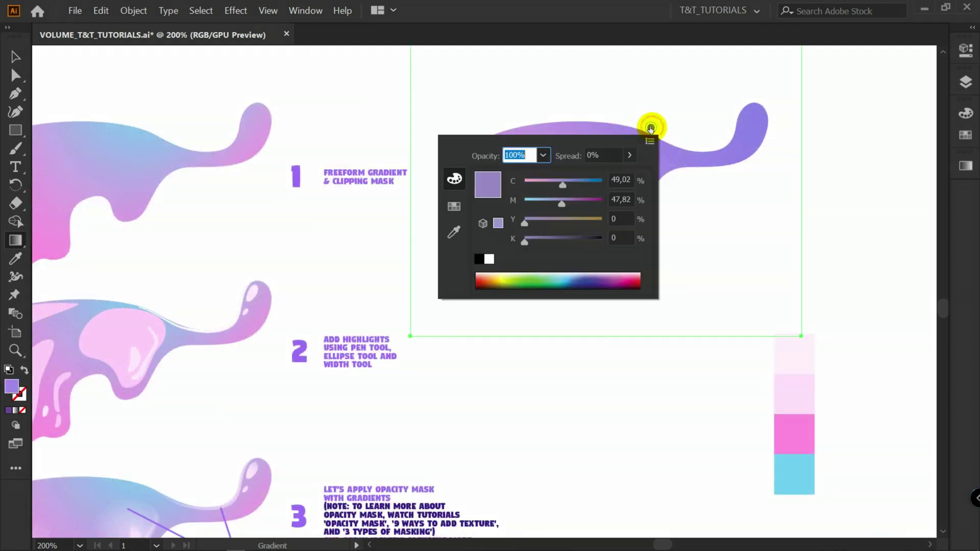
pyautogui.click(453, 233)
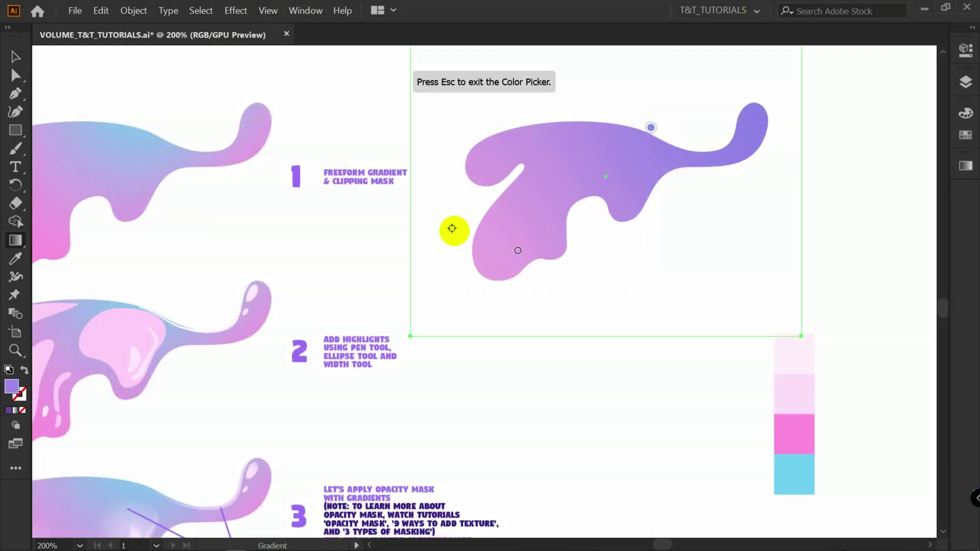
pyautogui.click(794, 473)
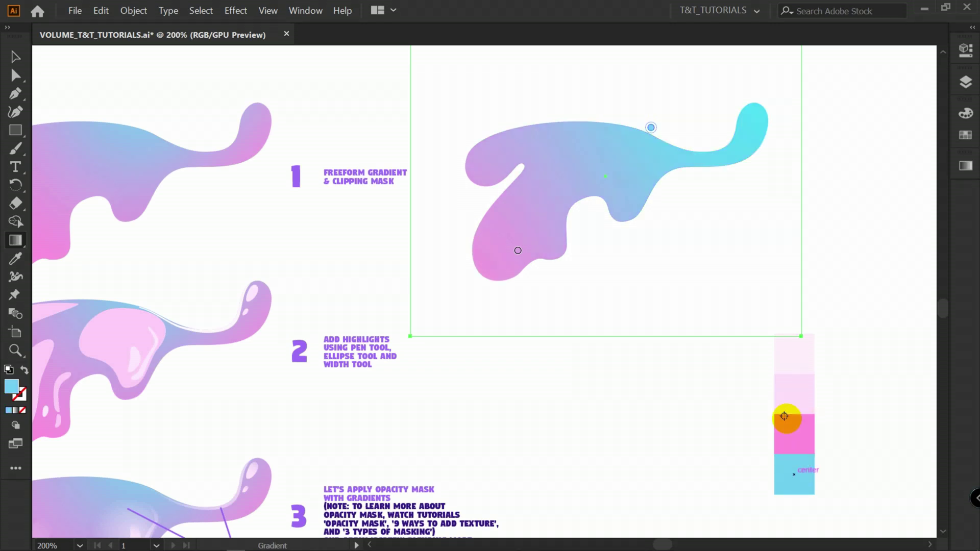
pyautogui.moveTo(651, 127); pyautogui.dragTo(625, 112)
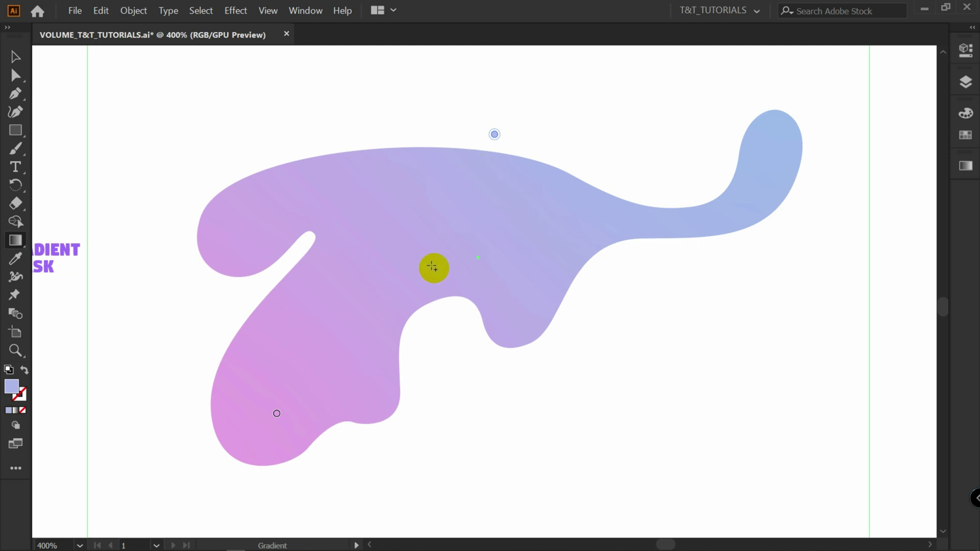
# Step: Try an extra colour point beside the notch on the splash's left side
pyautogui.click(327, 280)
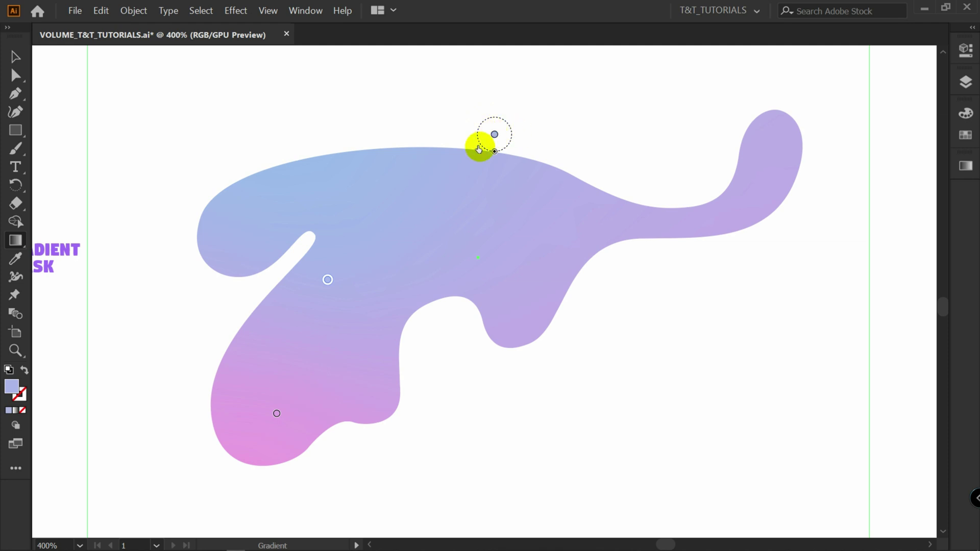
pyautogui.press('Delete')
# Step: Place a pink colour point below the tail and reposition the lower-left and upper points around the splash
pyautogui.moveTo(277, 414)
pyautogui.mouseDown()
pyautogui.moveTo(283, 409)
pyautogui.moveTo(269, 414)
pyautogui.mouseUp()
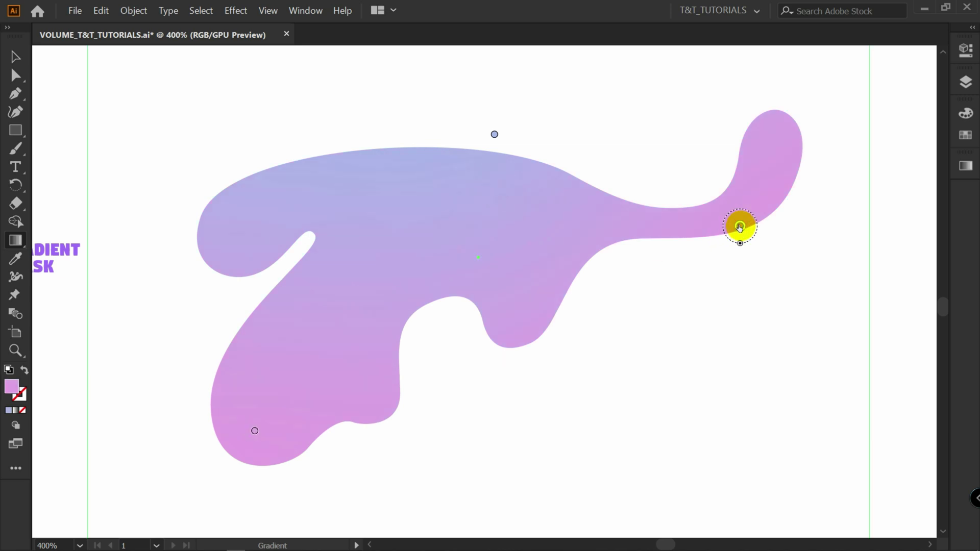
pyautogui.moveTo(740, 228); pyautogui.dragTo(681, 296)
pyautogui.moveTo(494, 134); pyautogui.dragTo(435, 101)
pyautogui.scroll(-2, 545, 174)
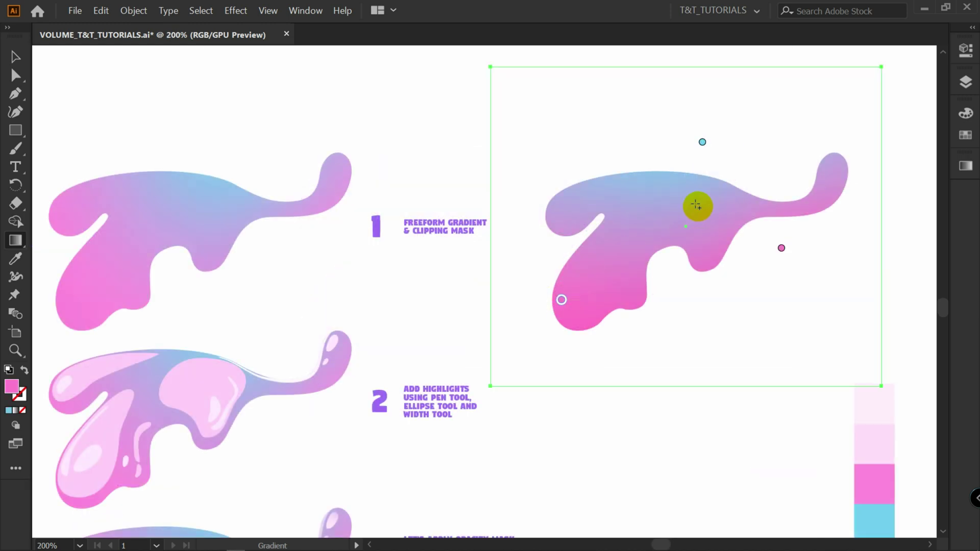
# Step: Adjust the positions of the blue point above the splash and the pink point below the tail
pyautogui.click(703, 141)
pyautogui.hotkey('ctrl', '+')
pyautogui.click(582, 191)
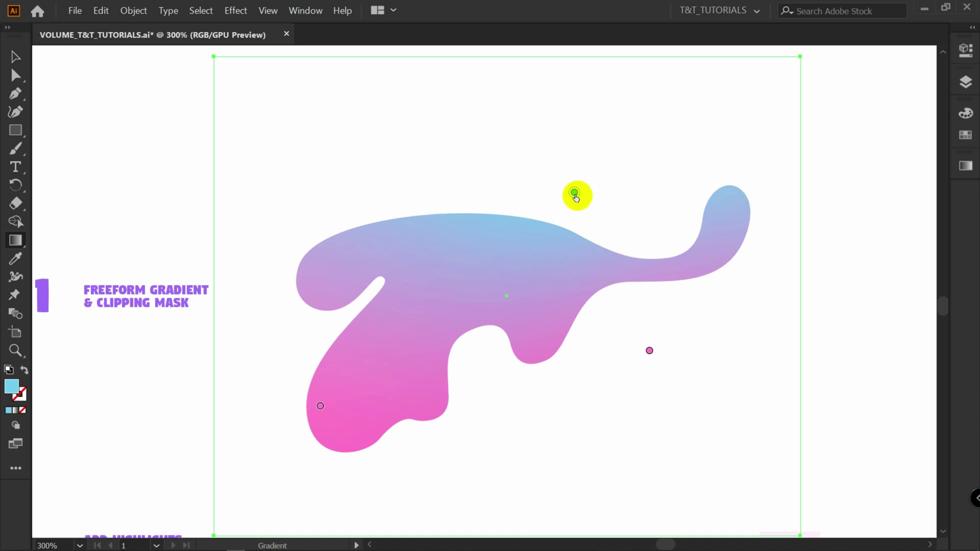
pyautogui.moveTo(650, 351); pyautogui.dragTo(641, 344)
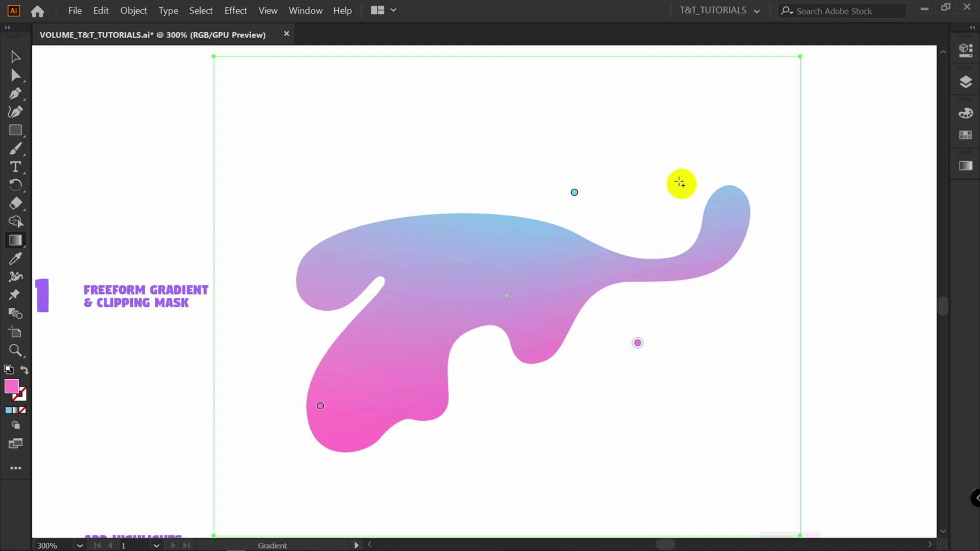
# Step: Add a pink colour point above the tail tip and move the leftmost pink point outside the splash
pyautogui.click(743, 155)
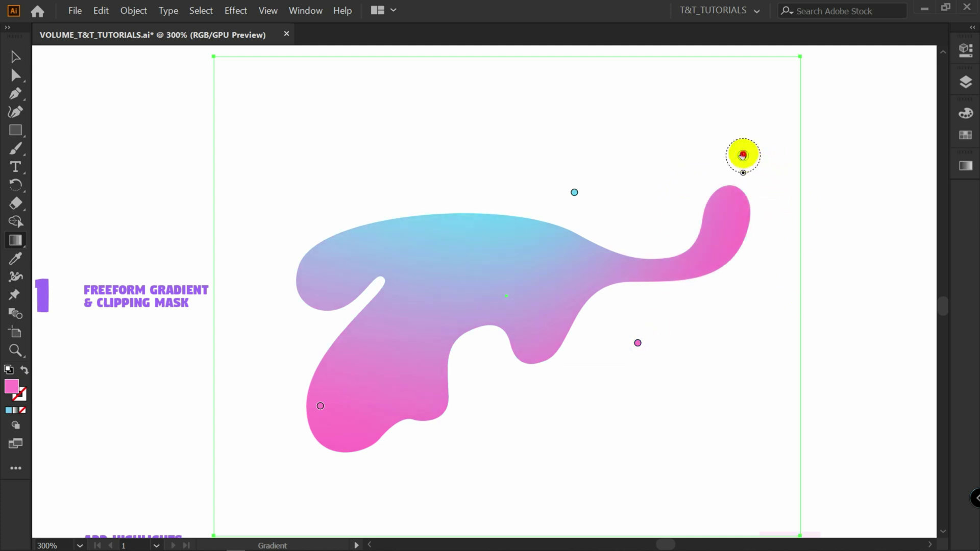
pyautogui.moveTo(743, 156); pyautogui.dragTo(743, 147)
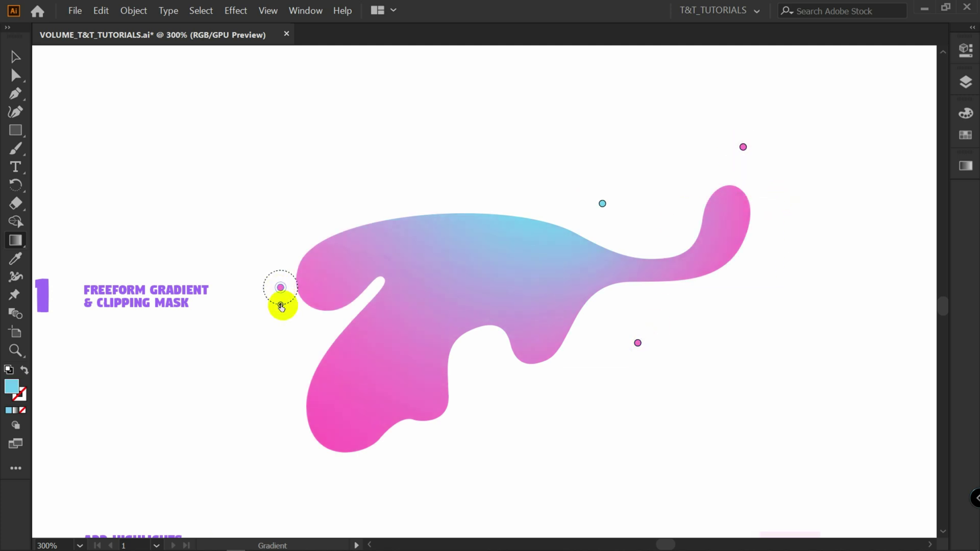
pyautogui.moveTo(280, 305); pyautogui.dragTo(287, 285)
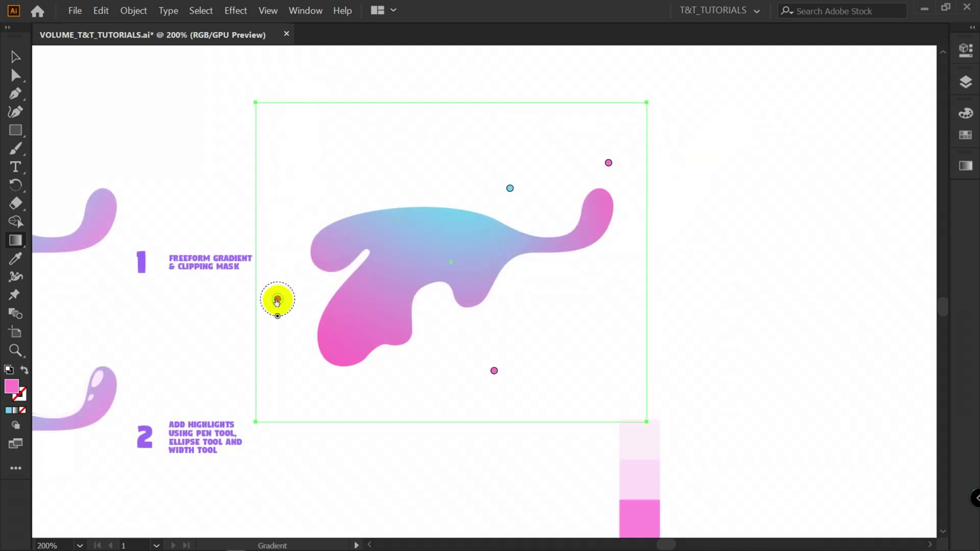
# Step: Move the gradient's leftmost pink point and enlarge the gradient rectangle around its centre
pyautogui.moveTo(277, 299); pyautogui.dragTo(72, 406)
pyautogui.press('v')
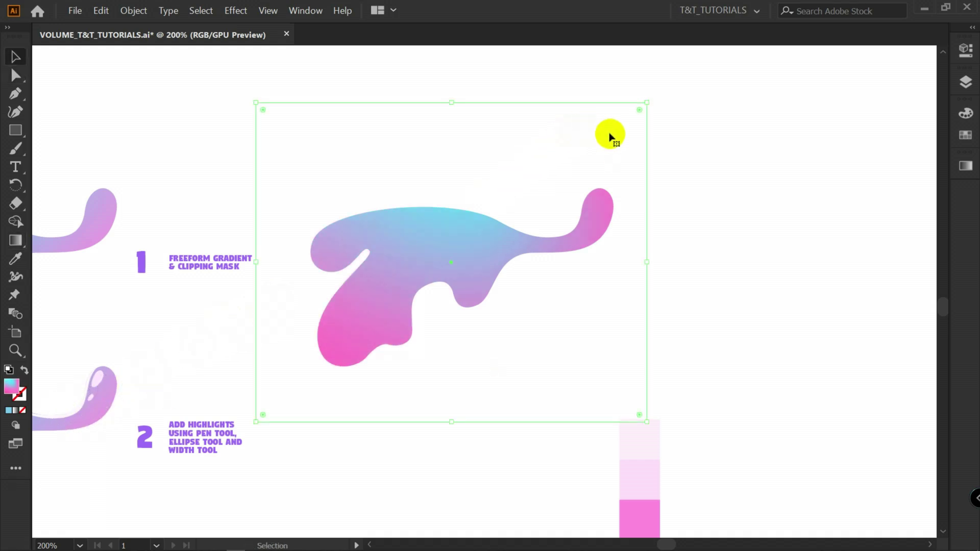
pyautogui.moveTo(647, 100); pyautogui.dragTo(812, 50)
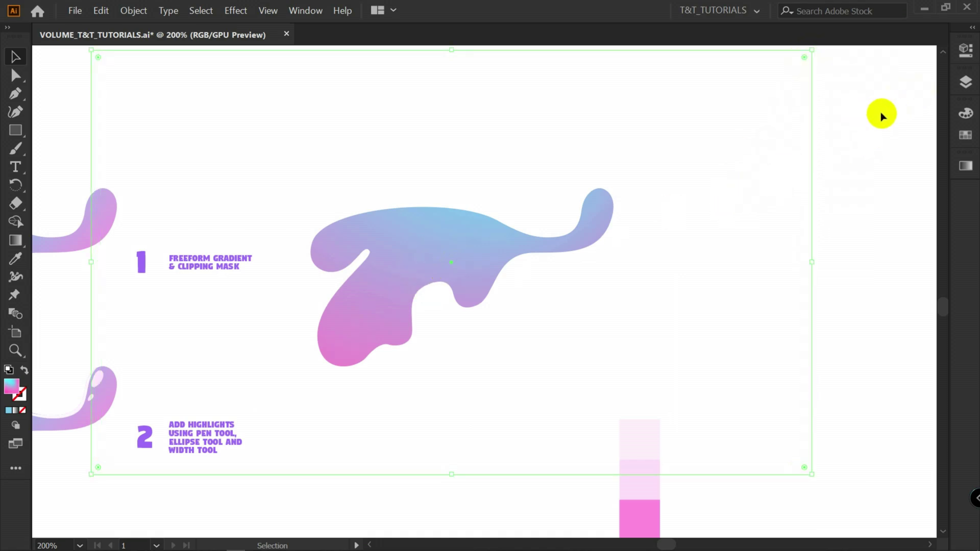
# Step: Move the enlarged gradient's pink colour points closer to the splash's lower-left lobe, underside and tail
pyautogui.press('g')
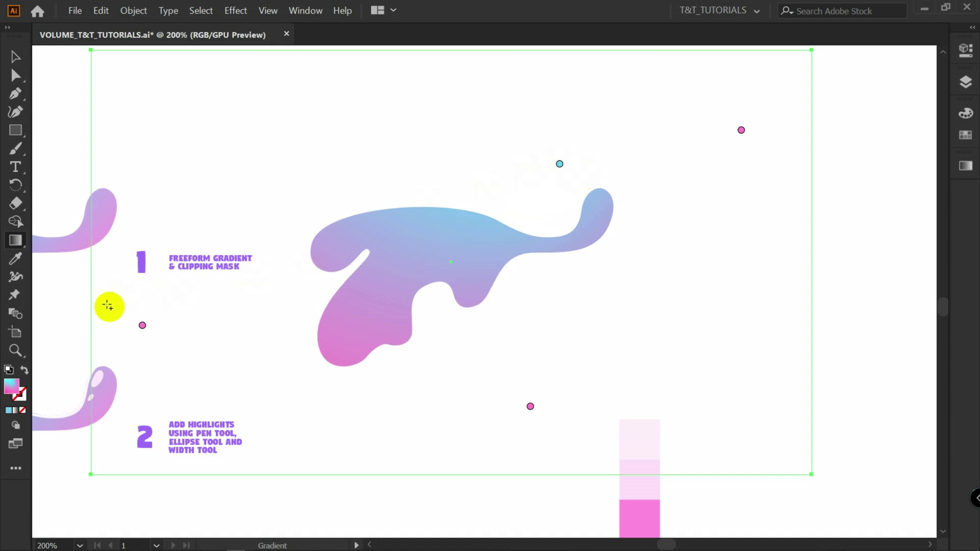
pyautogui.moveTo(142, 325); pyautogui.dragTo(279, 346)
pyautogui.moveTo(530, 406); pyautogui.dragTo(469, 366)
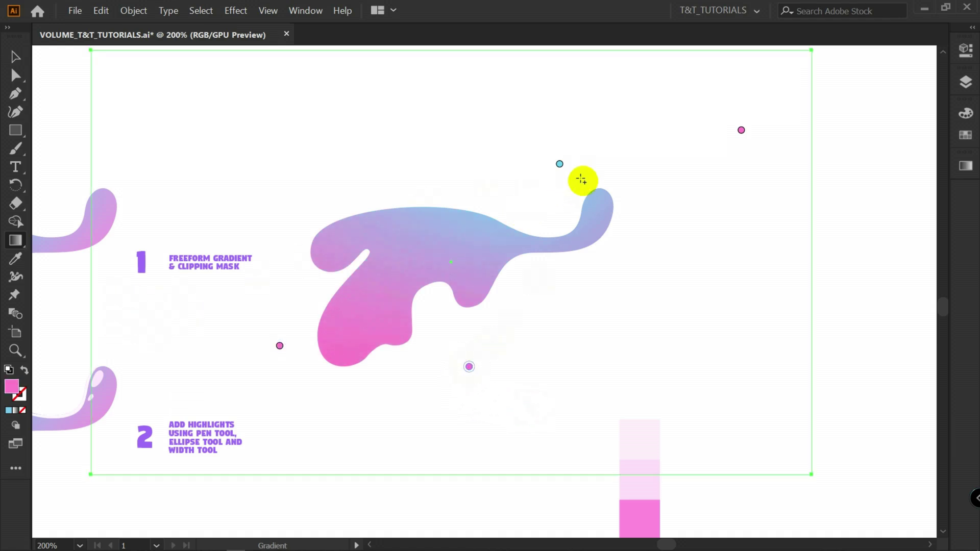
pyautogui.moveTo(548, 143); pyautogui.dragTo(549, 267)
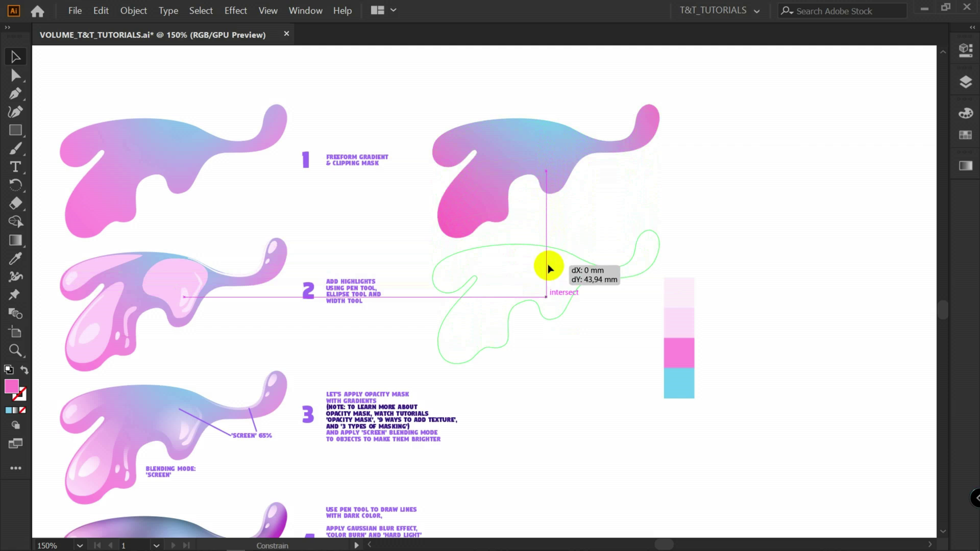
pyautogui.hotkey('ctrl', '+')
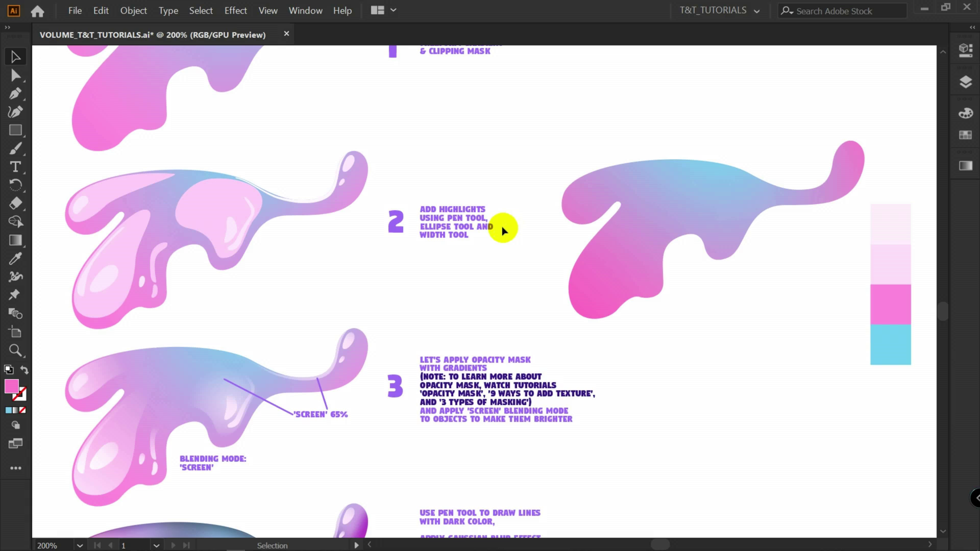
# Step: Sample the light pink swatch and draw a teardrop highlight with the Pen tool inside the splash's lower-left lobe
pyautogui.press('i')
pyautogui.click(892, 259)
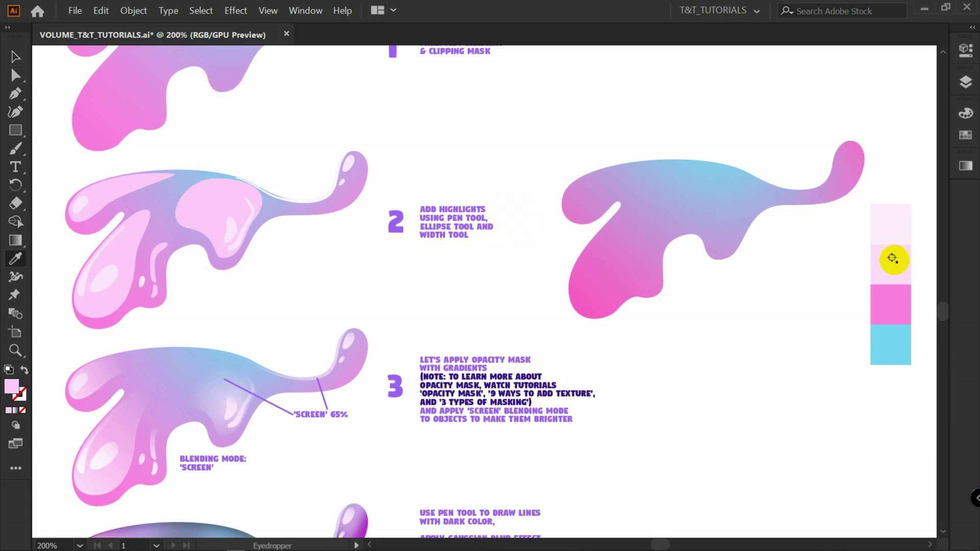
pyautogui.press('p')
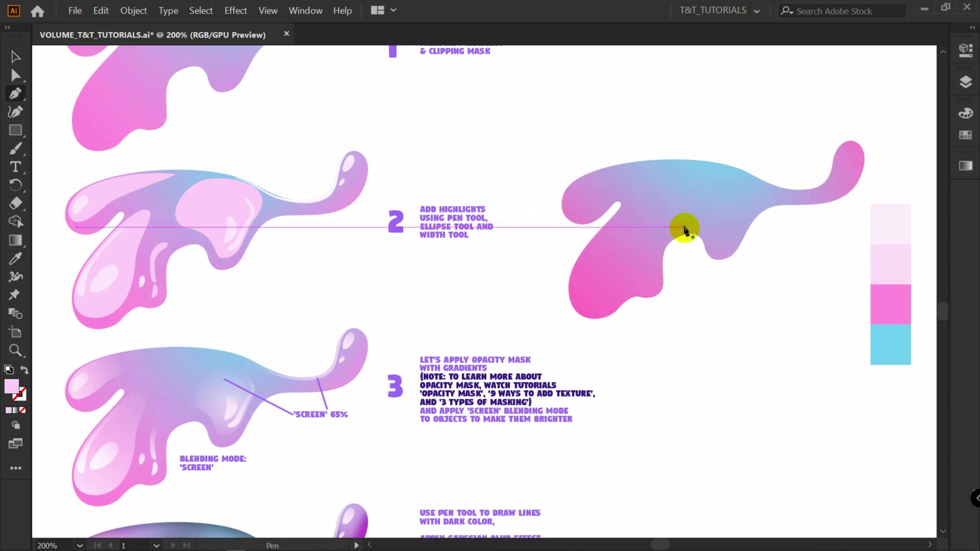
pyautogui.click(605, 313)
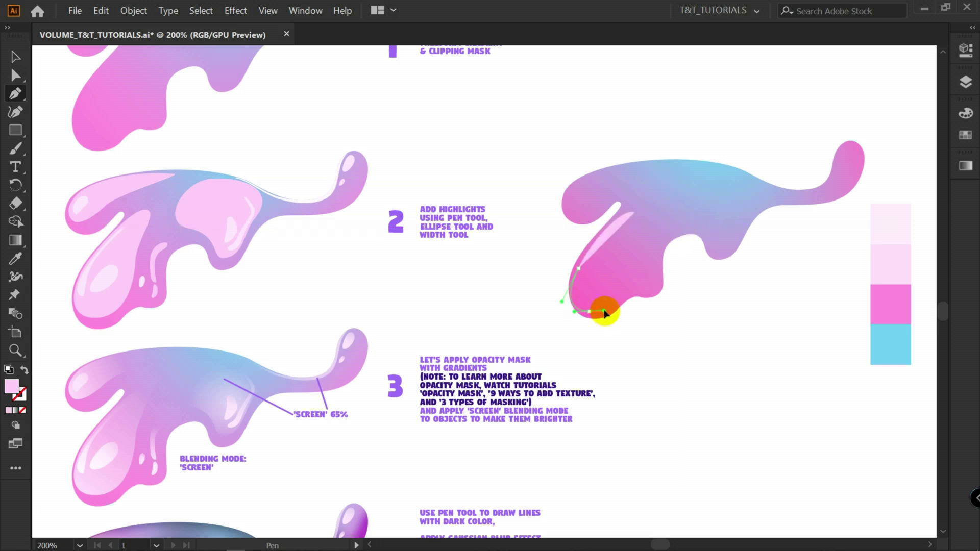
pyautogui.moveTo(629, 261); pyautogui.dragTo(630, 204)
# Step: Adjust the teardrop highlight's anchor points and handles so that it closely follows the lower-left lobe's outer edge
pyautogui.press('a')
pyautogui.scroll(1, 646, 232)
pyautogui.click(550, 287)
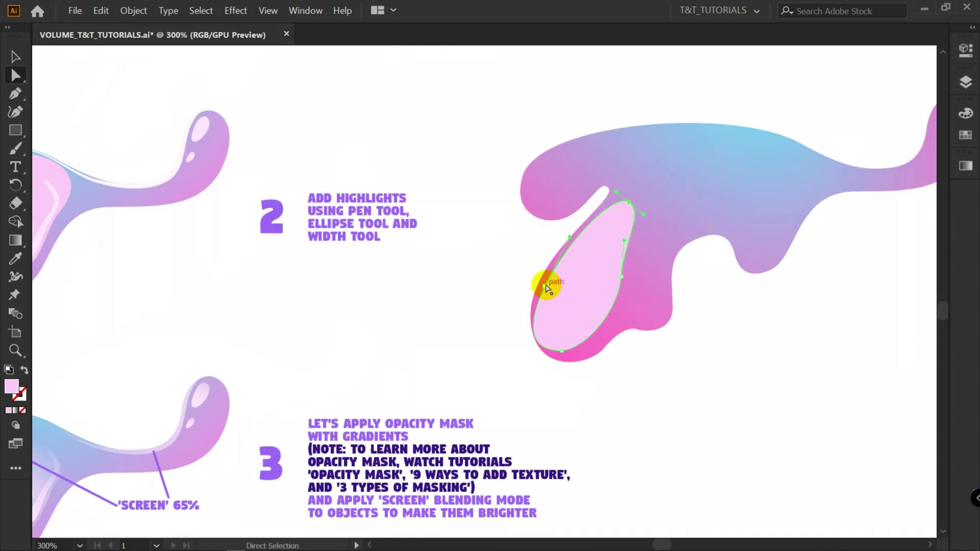
pyautogui.moveTo(545, 284); pyautogui.dragTo(547, 278)
pyautogui.scroll(2, 590, 296)
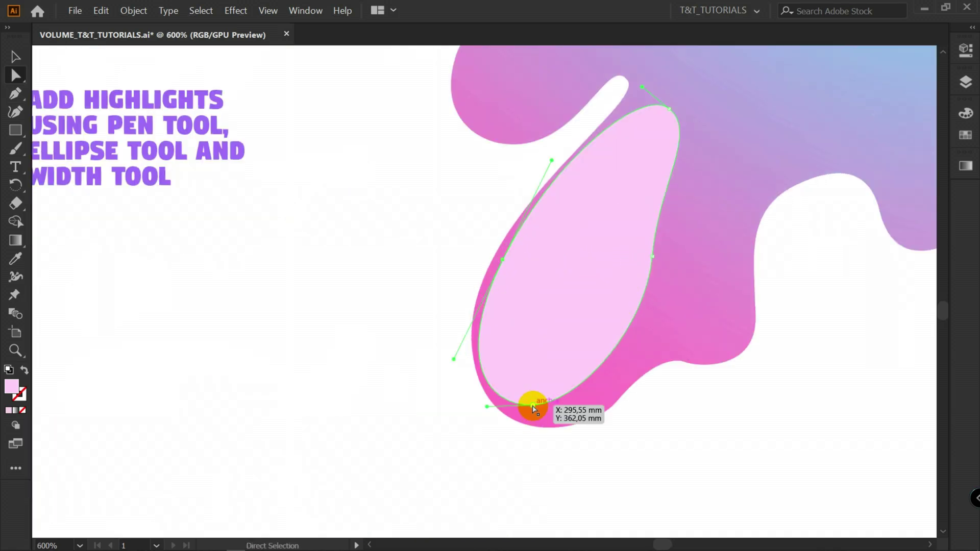
pyautogui.moveTo(534, 409); pyautogui.dragTo(552, 422)
pyautogui.click(505, 425)
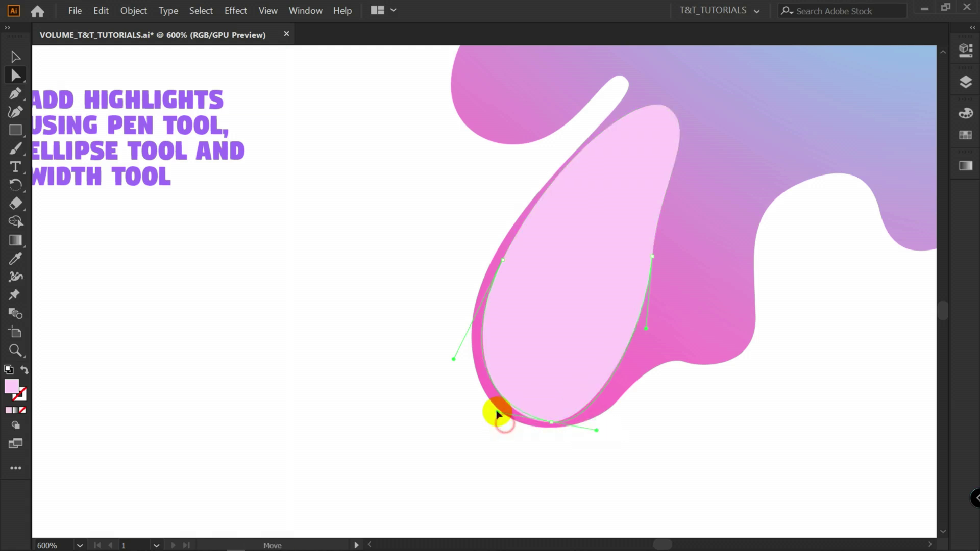
pyautogui.moveTo(480, 414); pyautogui.dragTo(480, 411)
pyautogui.click(607, 437)
pyautogui.moveTo(597, 430); pyautogui.dragTo(613, 424)
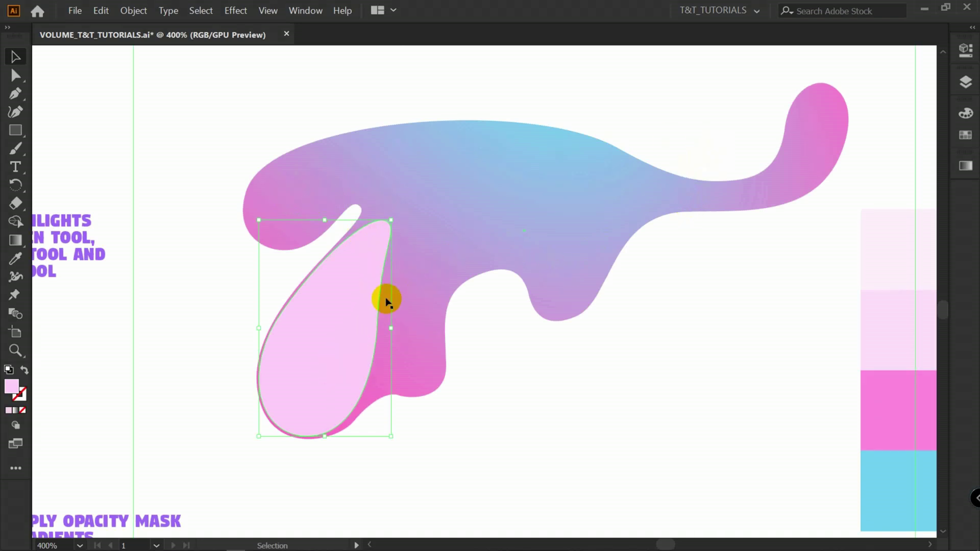
# Step: Duplicate the teardrop highlight, then shrink and rotate the copy for the splash's upper-left lobe
pyautogui.hotkey('ctrl', ';')
pyautogui.moveTo(342, 360); pyautogui.dragTo(463, 244)
pyautogui.moveTo(516, 97); pyautogui.dragTo(531, 210)
pyautogui.moveTo(484, 188); pyautogui.dragTo(400, 191)
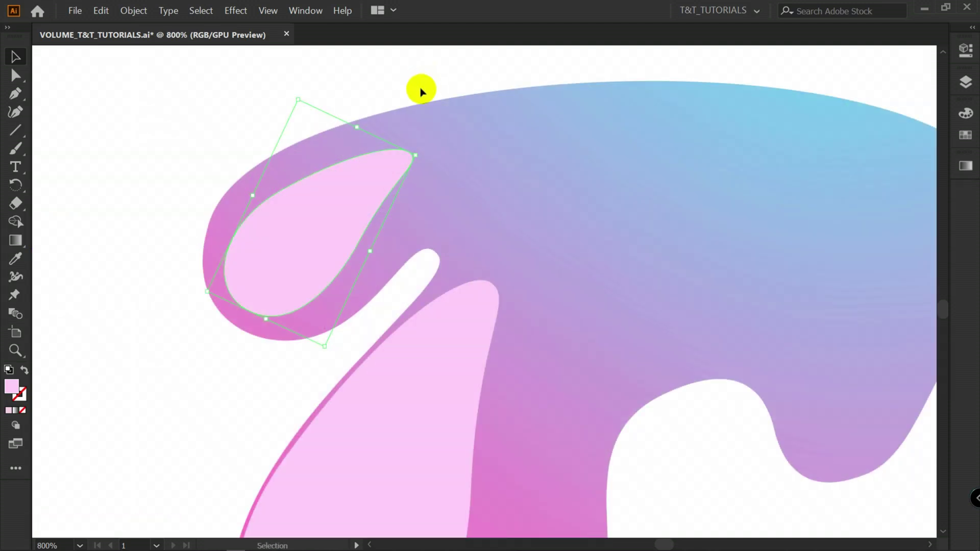
# Step: Reshape the copied highlight by moving its anchor points so it fits the contour of the upper-left lobe
pyautogui.press('a')
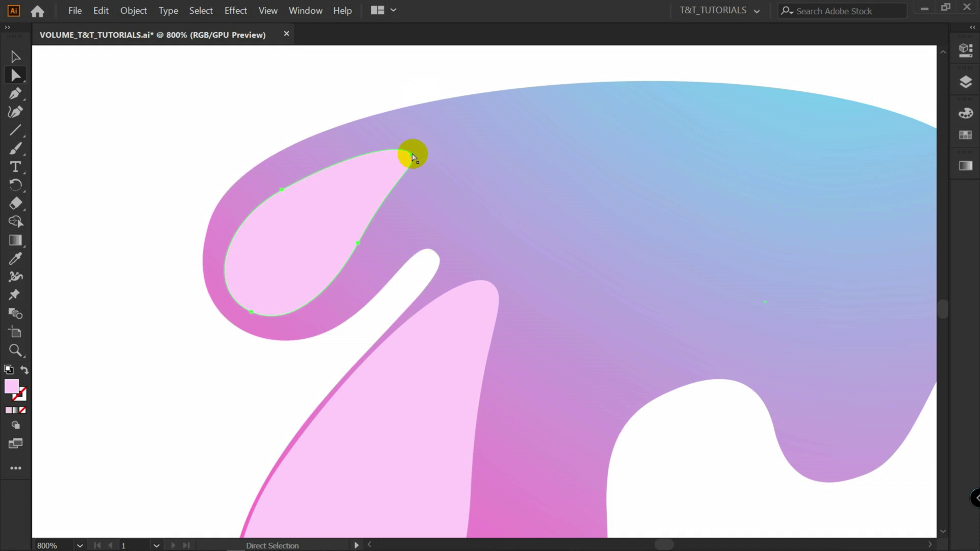
pyautogui.moveTo(411, 155); pyautogui.dragTo(436, 147)
pyautogui.moveTo(282, 190); pyautogui.dragTo(263, 175)
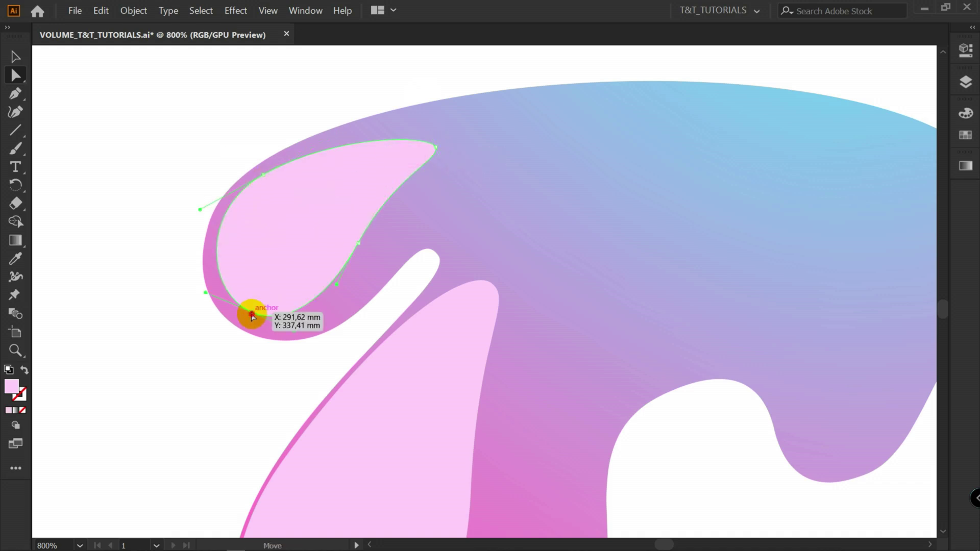
pyautogui.moveTo(252, 315); pyautogui.dragTo(253, 334)
pyautogui.moveTo(359, 246); pyautogui.dragTo(391, 263)
pyautogui.hotkey('ctrl', '-')
pyautogui.hotkey('ctrl', '-')
pyautogui.hotkey('ctrl', '-')
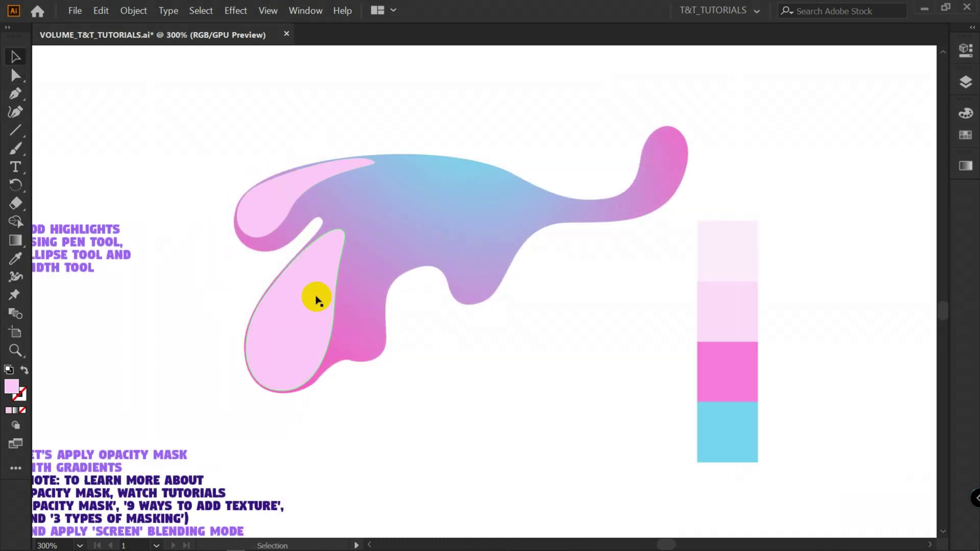
# Step: Draw a light pink ellipse over the splash's body above the central drip and shift its top and left anchors
pyautogui.press('l')
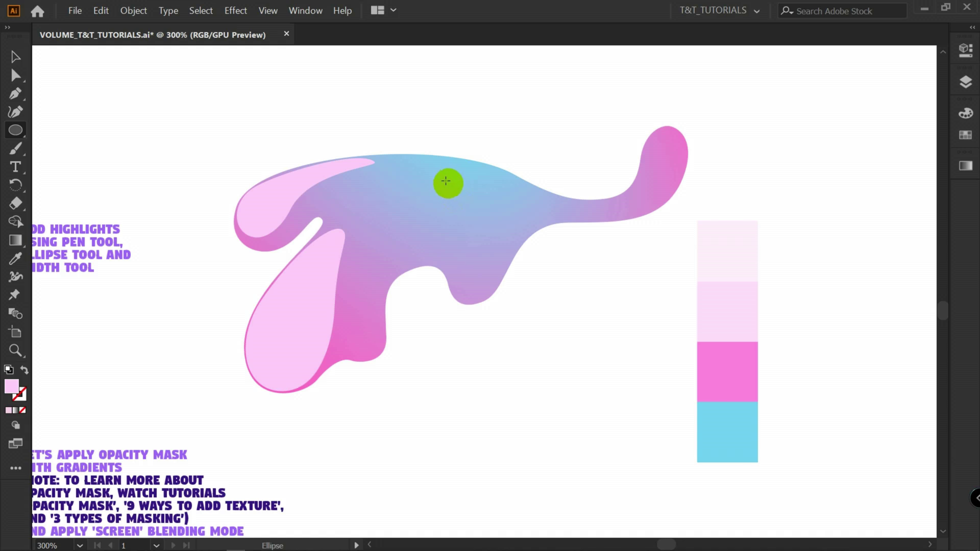
pyautogui.scroll(2, 472, 191)
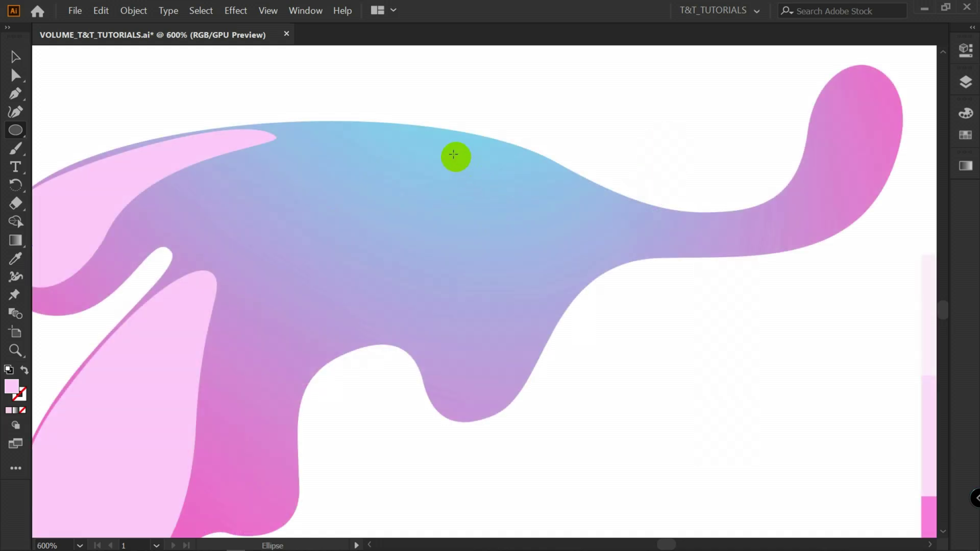
pyautogui.moveTo(410, 134); pyautogui.dragTo(576, 381)
pyautogui.press('a')
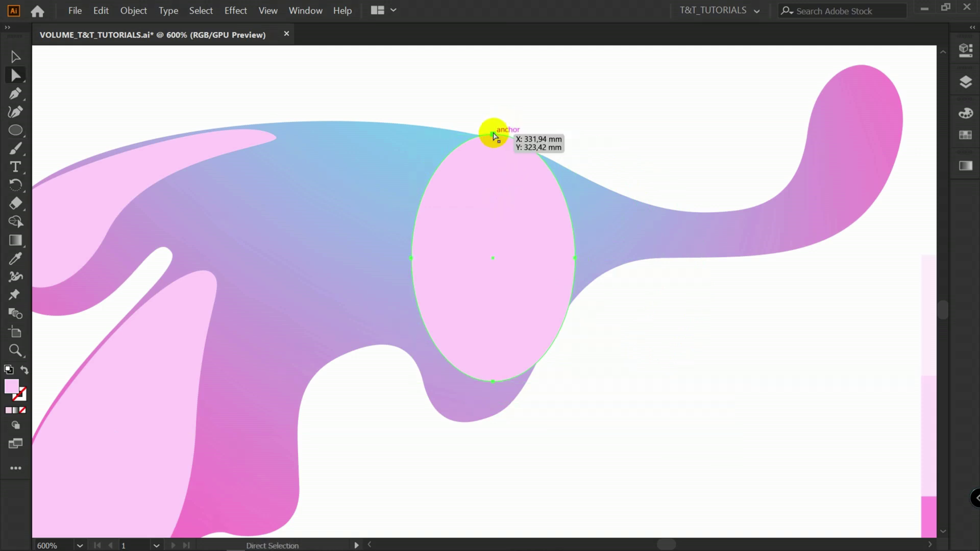
pyautogui.moveTo(493, 134); pyautogui.dragTo(416, 175)
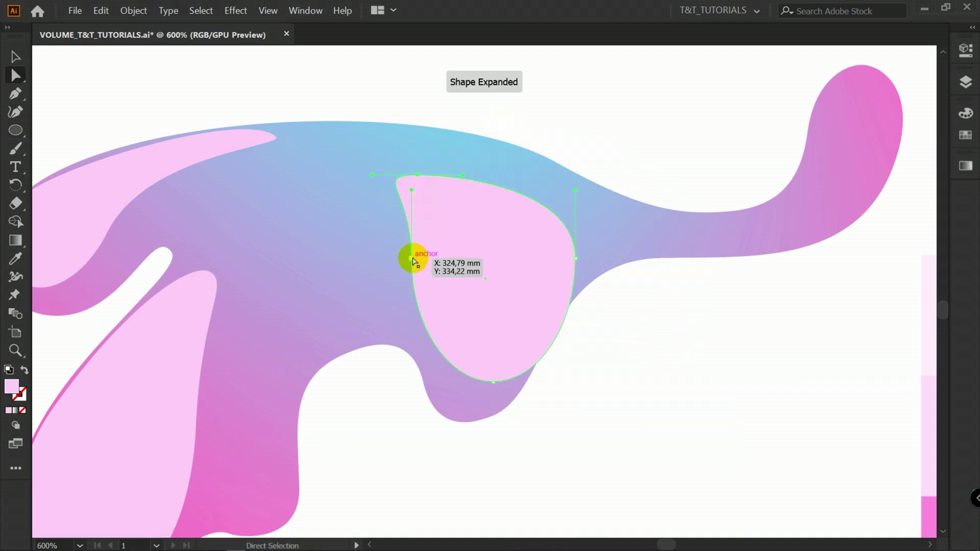
pyautogui.moveTo(412, 258); pyautogui.dragTo(395, 288)
# Step: Reshape the body highlight's right, bottom and left anchors so it narrows into the drip and follows its edge
pyautogui.press('space')
pyautogui.moveTo(286, 337); pyautogui.dragTo(298, 376)
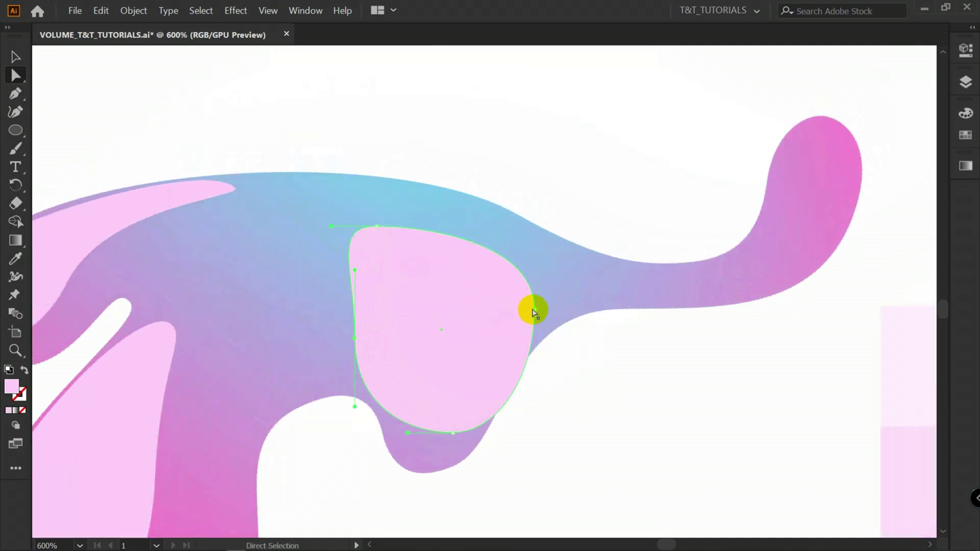
pyautogui.moveTo(532, 310); pyautogui.dragTo(490, 334)
pyautogui.moveTo(500, 261); pyautogui.dragTo(509, 251)
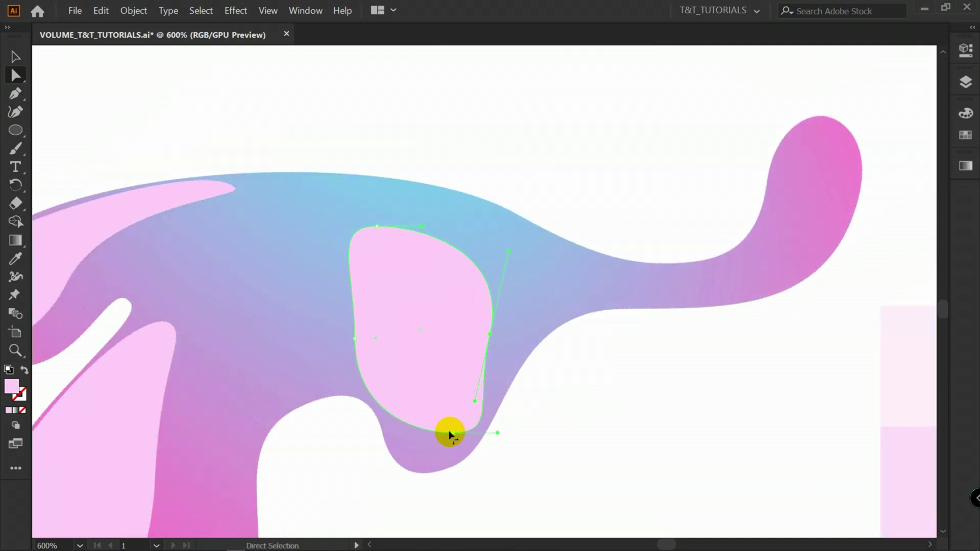
pyautogui.moveTo(451, 437); pyautogui.dragTo(431, 465)
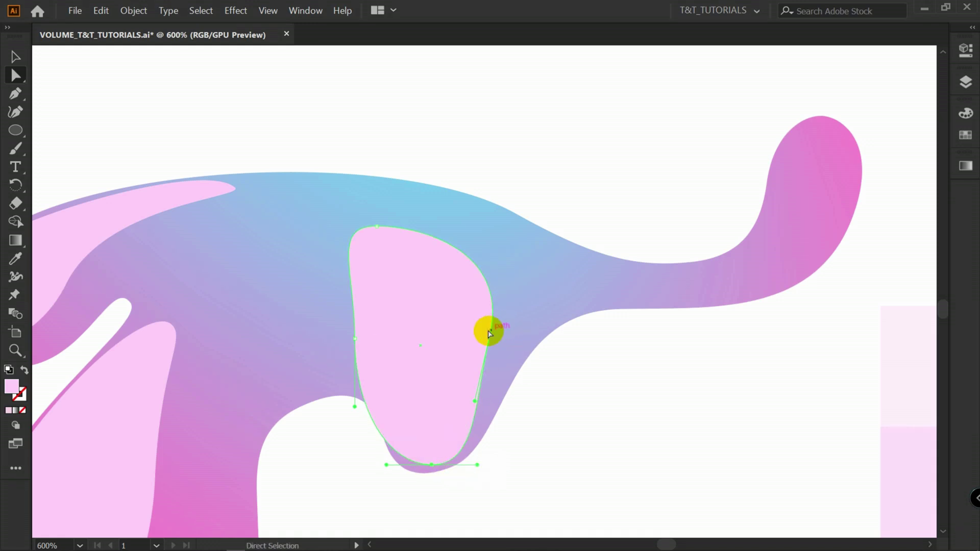
pyautogui.moveTo(491, 337); pyautogui.dragTo(525, 318)
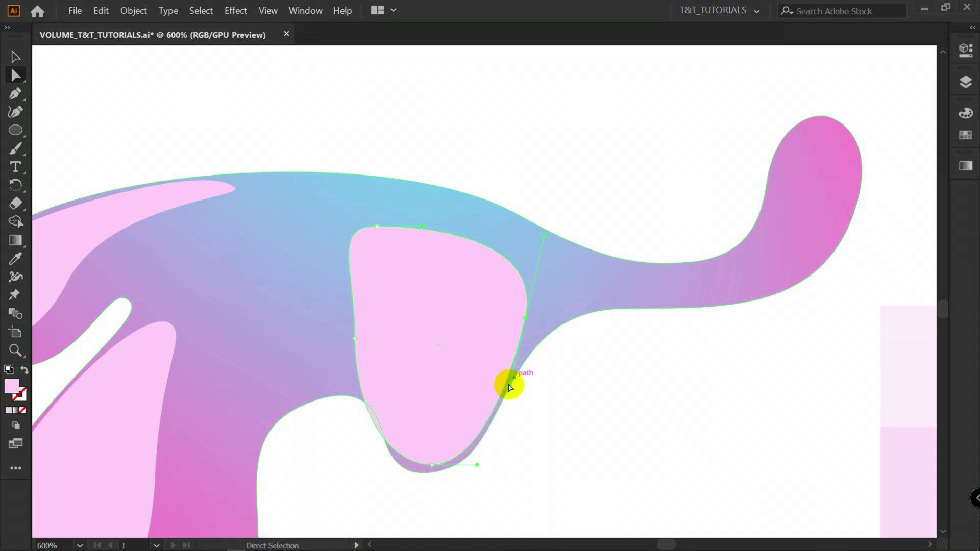
pyautogui.hotkey('ctrl', '+')
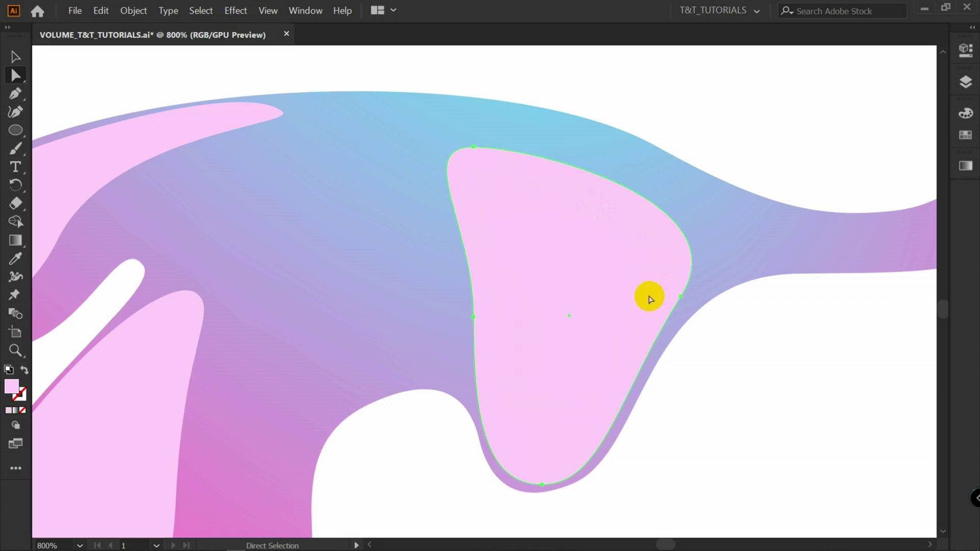
pyautogui.moveTo(473, 319)
pyautogui.mouseDown()
pyautogui.moveTo(444, 320)
pyautogui.moveTo(478, 329)
pyautogui.mouseUp()
# Step: Add an anchor point to the body highlight's left edge and pull that edge outward
pyautogui.press('p')
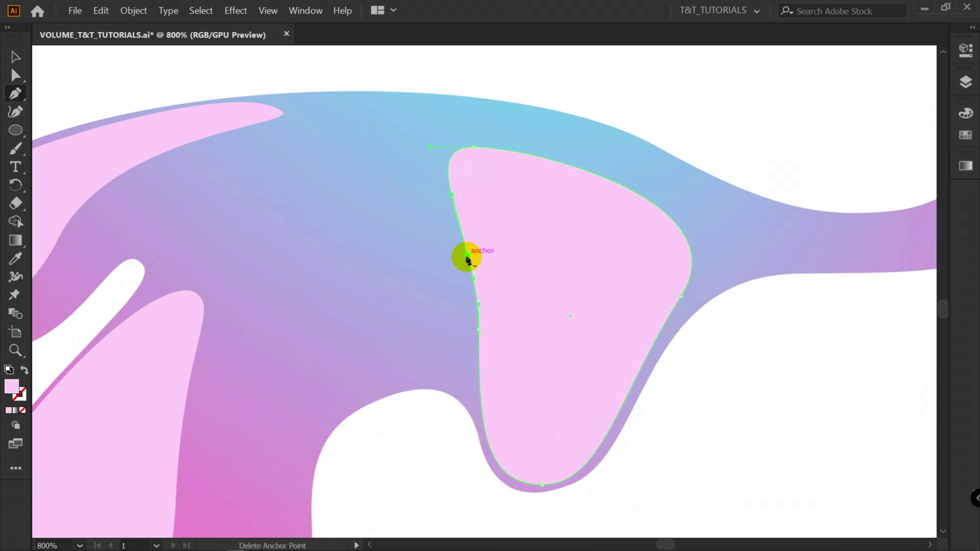
pyautogui.press('a')
pyautogui.moveTo(468, 259); pyautogui.dragTo(393, 254)
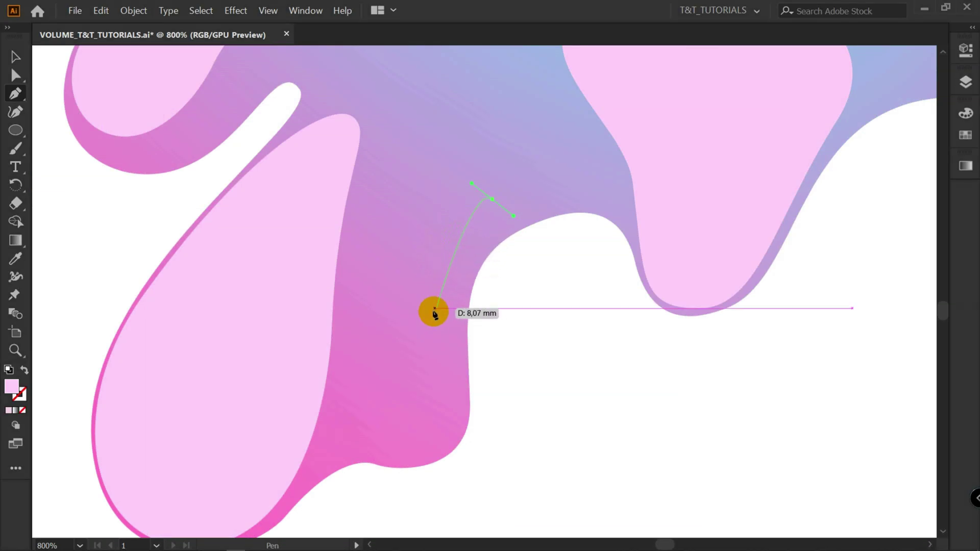
# Step: Draw a slim curved highlight with the Pen tool along the left drip's right edge and add a small ellipse highlight
pyautogui.moveTo(431, 313); pyautogui.dragTo(431, 381)
pyautogui.moveTo(415, 416); pyautogui.dragTo(462, 381)
pyautogui.moveTo(465, 281); pyautogui.dragTo(479, 251)
pyautogui.click(492, 199)
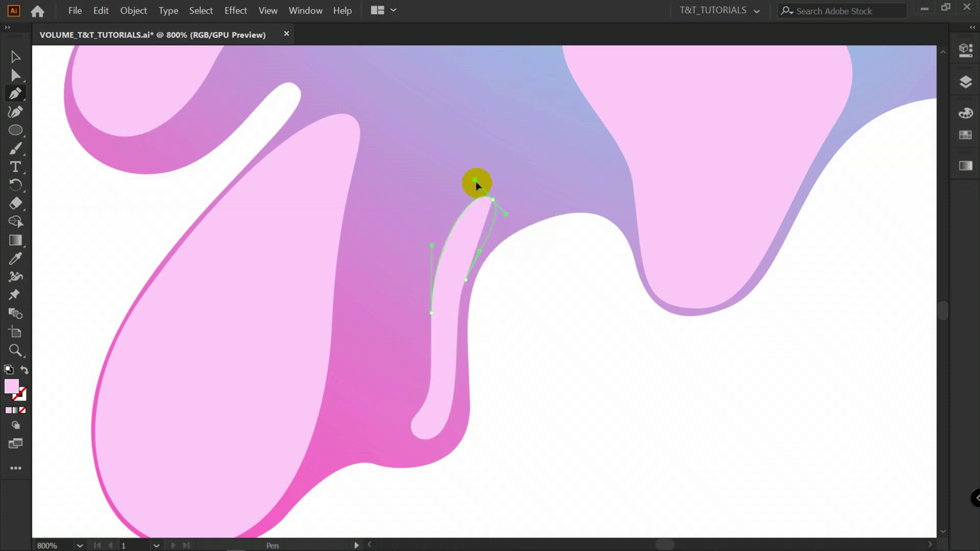
pyautogui.hotkey('ctrl', '-')
pyautogui.press('l')
pyautogui.moveTo(448, 348); pyautogui.dragTo(463, 389)
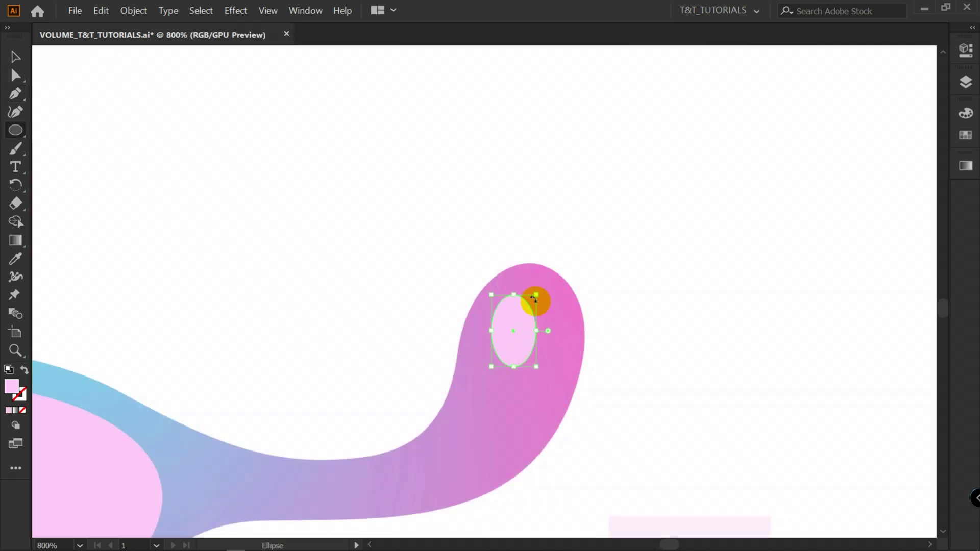
# Step: Tilt the tail tip's ellipse highlight, reshape it into a drop, and place a small matching highlight beneath it
pyautogui.press('a')
pyautogui.moveTo(539, 289); pyautogui.dragTo(513, 316)
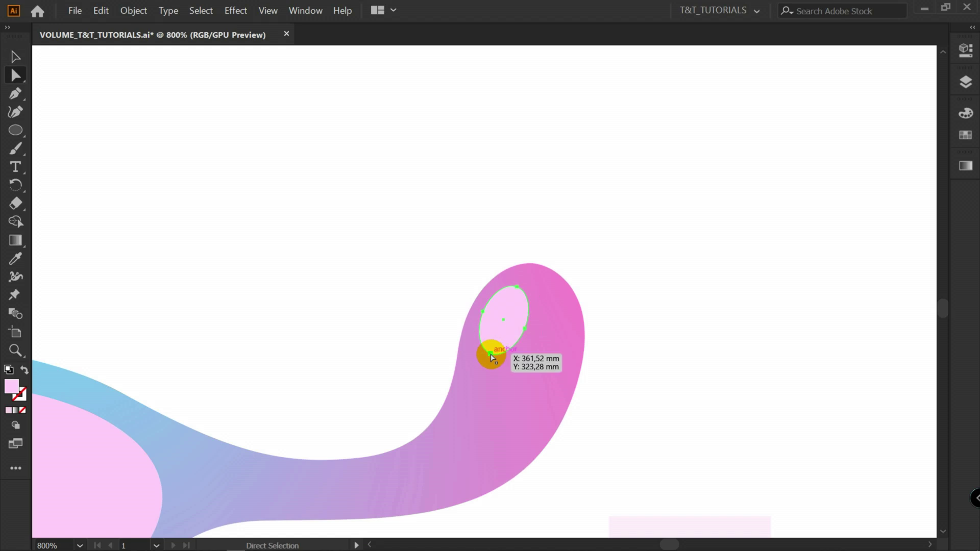
pyautogui.moveTo(491, 354); pyautogui.dragTo(484, 356)
pyautogui.moveTo(524, 329); pyautogui.dragTo(488, 314)
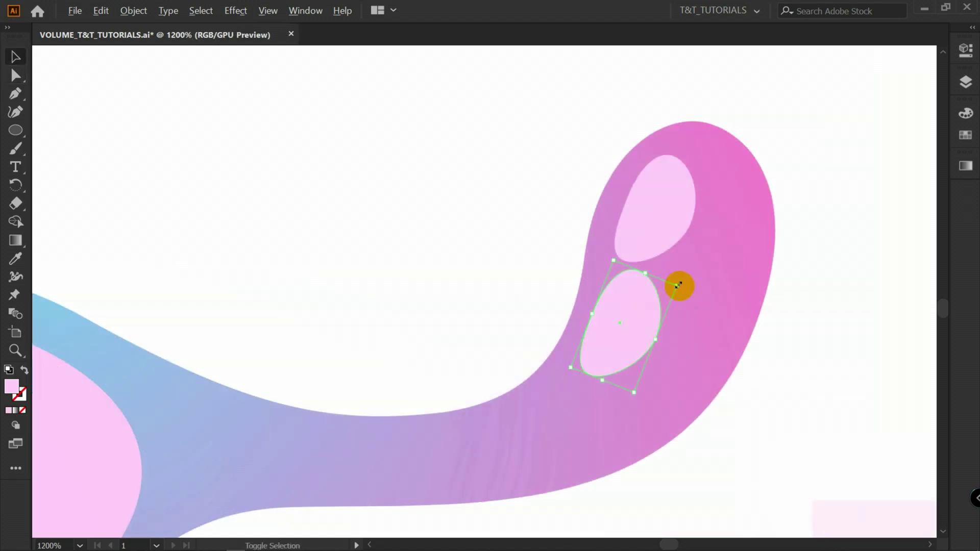
pyautogui.moveTo(679, 285); pyautogui.dragTo(646, 309)
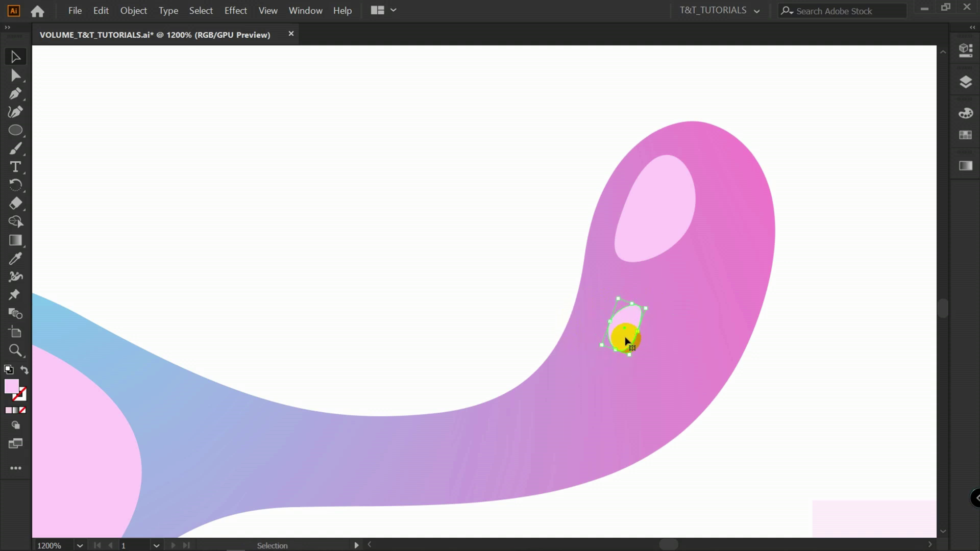
pyautogui.moveTo(627, 341); pyautogui.dragTo(620, 306)
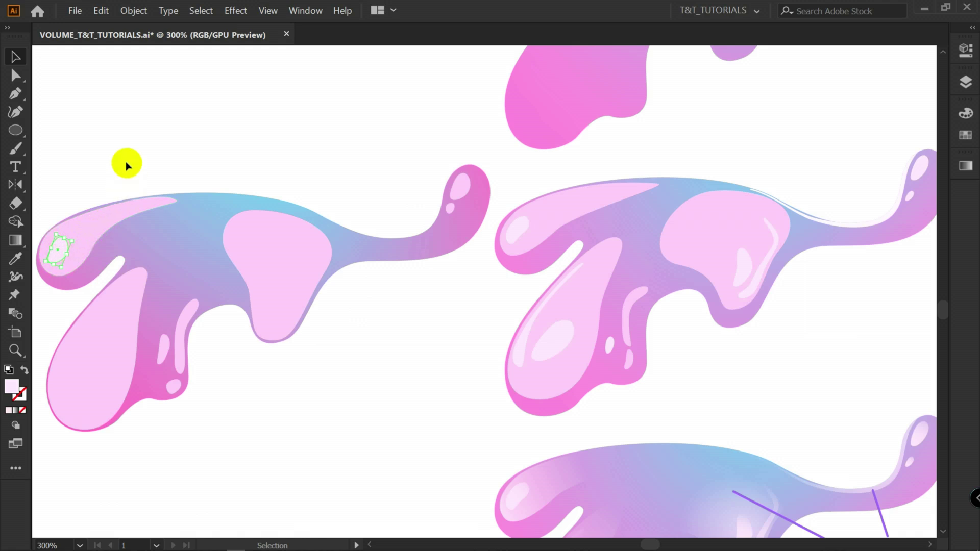
# Step: Copy the paler ellipse from the upper-left lobe's highlight onto the lower-left lobe's highlight and enlarge it
pyautogui.moveTo(62, 249); pyautogui.dragTo(99, 386)
pyautogui.click(222, 414)
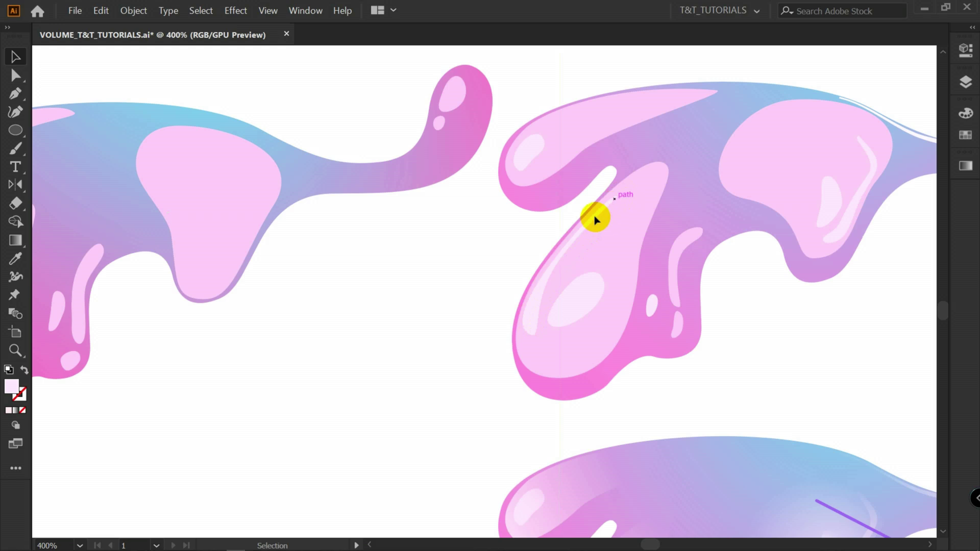
# Step: Draw a curved pale stroke with no fill along the left edge of the lower-left lobe's highlight and give it round caps
pyautogui.moveTo(281, 255); pyautogui.dragTo(521, 240)
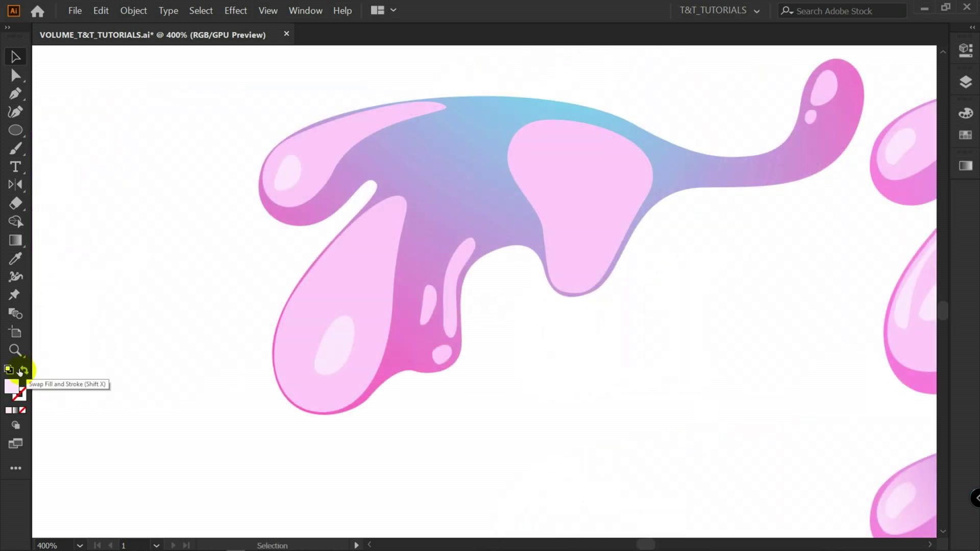
pyautogui.press('p')
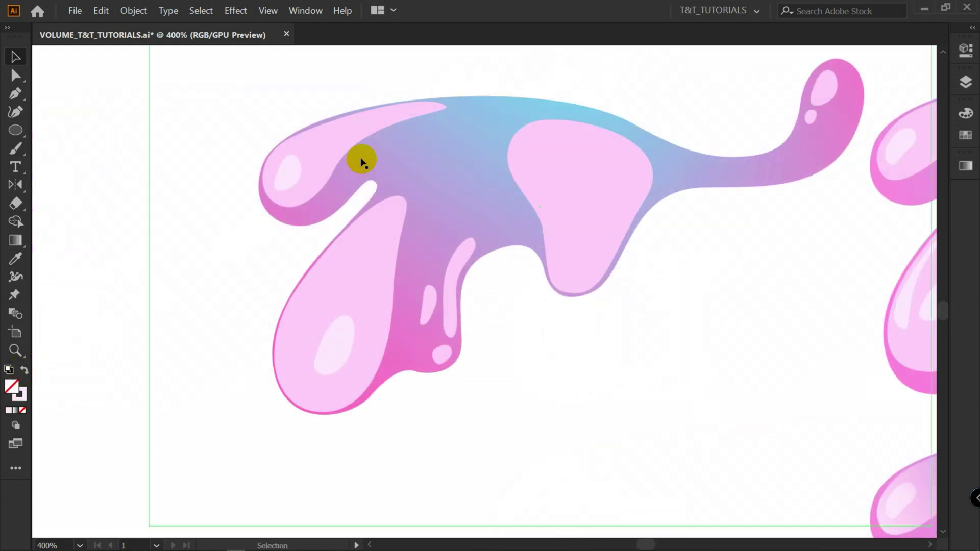
pyautogui.moveTo(372, 217); pyautogui.dragTo(352, 233)
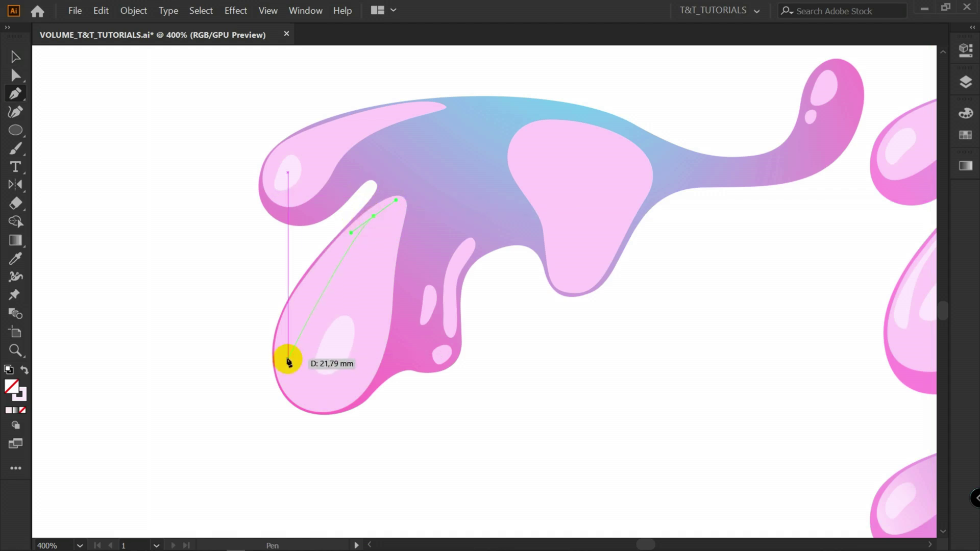
pyautogui.moveTo(288, 361); pyautogui.dragTo(298, 440)
pyautogui.hotkey('ctrl', '=')
pyautogui.click(966, 51)
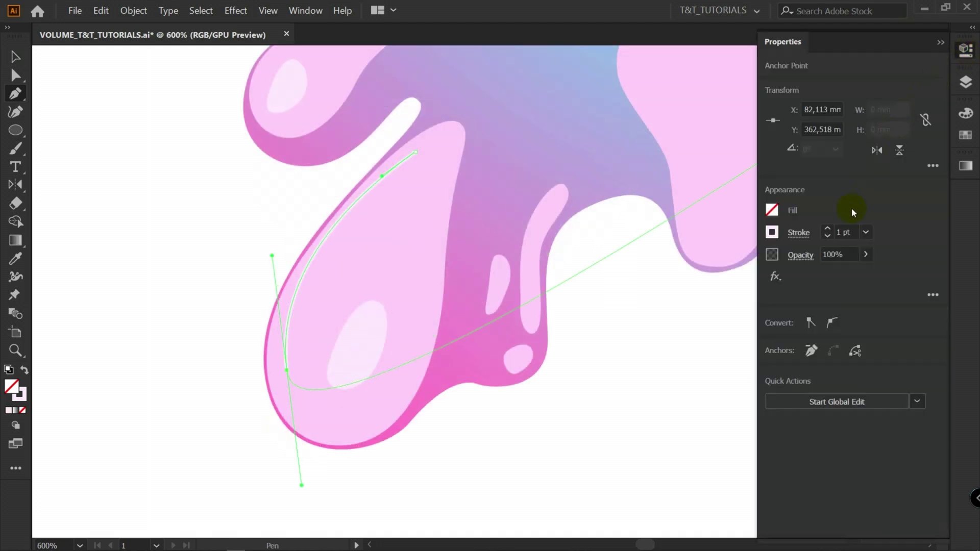
pyautogui.click(799, 233)
pyautogui.click(713, 274)
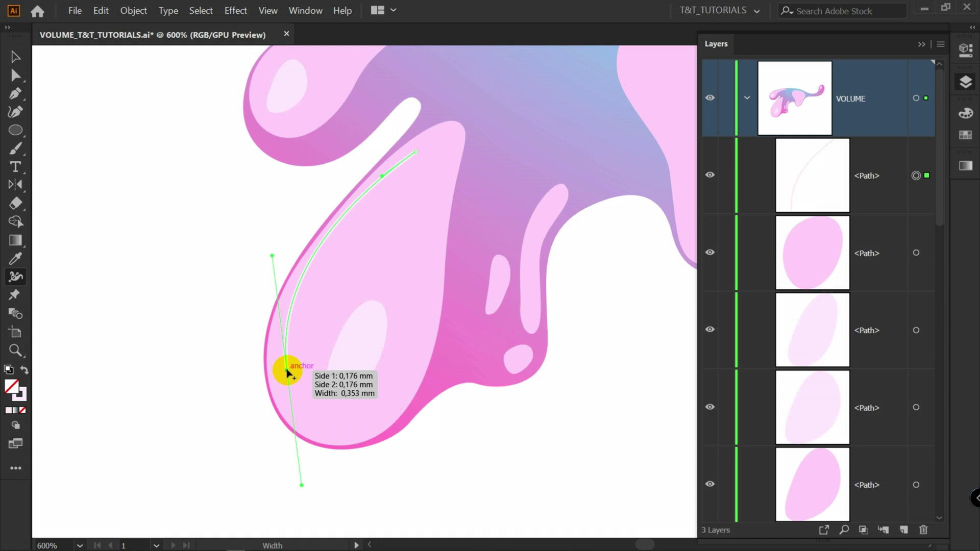
# Step: Widen the lower end of the lobe's curved stroke with the Width tool and keep its upper end thin
pyautogui.scroll(4, 287, 373)
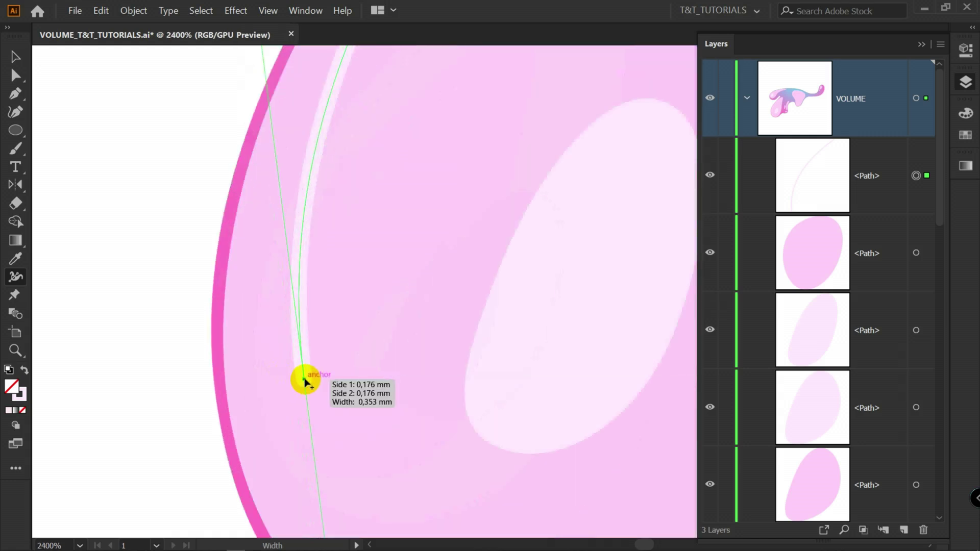
pyautogui.moveTo(304, 382)
pyautogui.mouseDown()
pyautogui.moveTo(371, 368)
pyautogui.moveTo(352, 369)
pyautogui.moveTo(360, 367)
pyautogui.mouseUp()
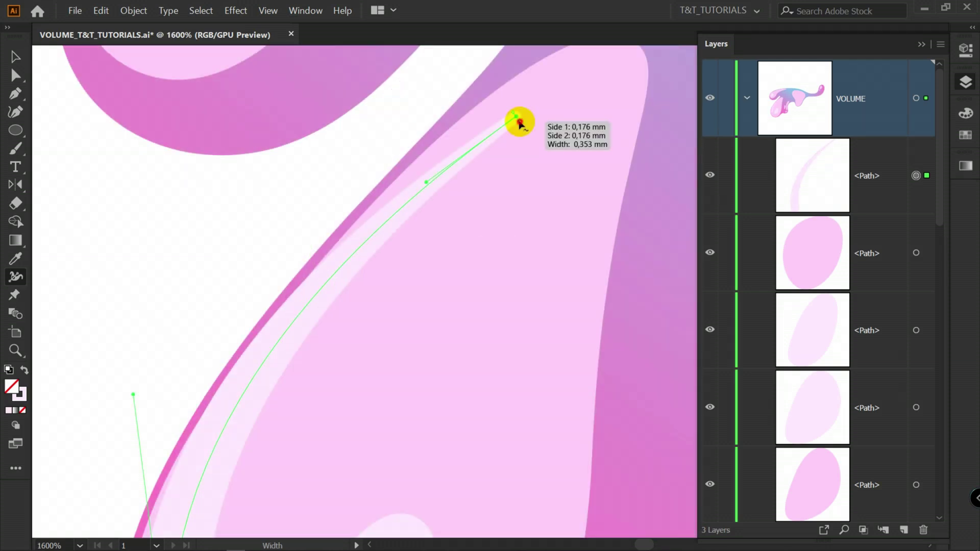
pyautogui.moveTo(519, 120); pyautogui.dragTo(519, 122)
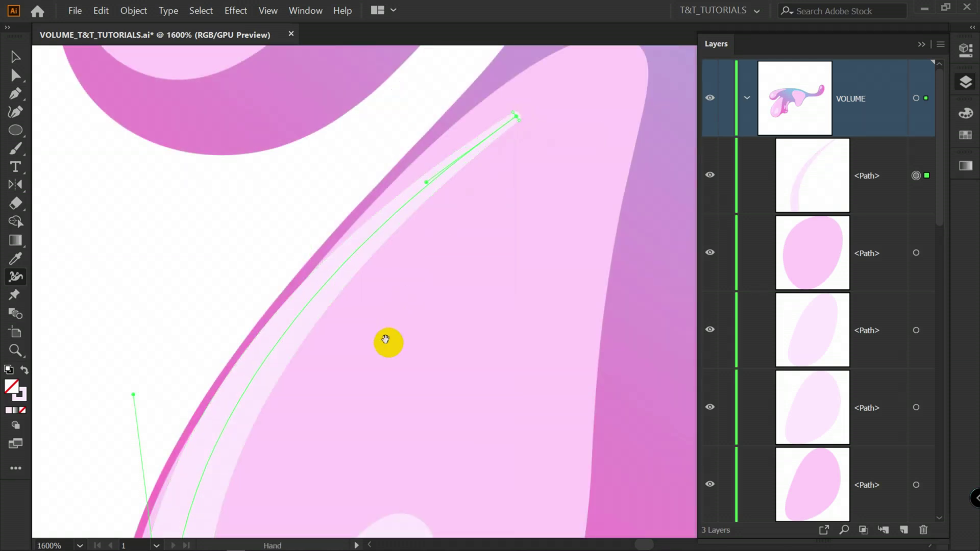
pyautogui.moveTo(289, 277)
pyautogui.mouseDown()
pyautogui.moveTo(314, 286)
pyautogui.moveTo(299, 283)
pyautogui.mouseUp()
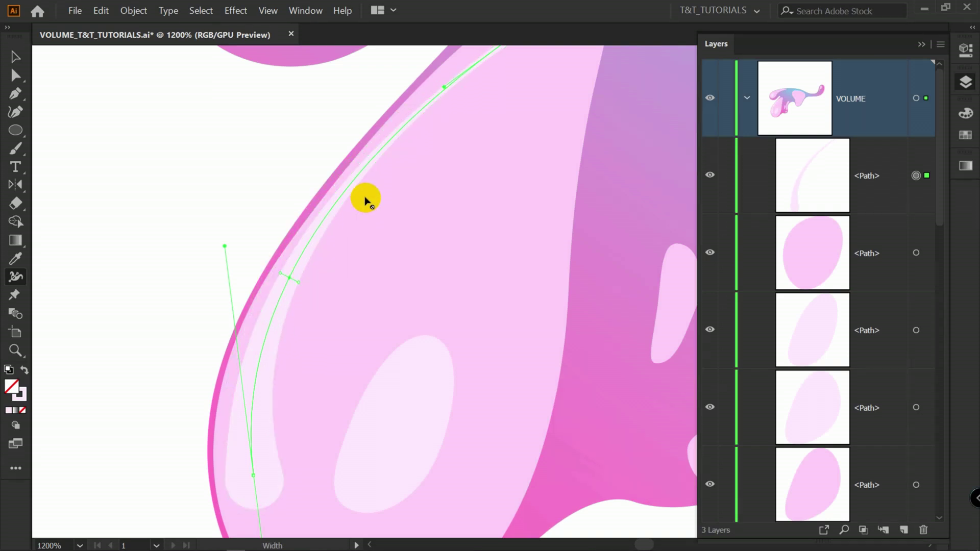
pyautogui.hotkey('ctrl', '-')
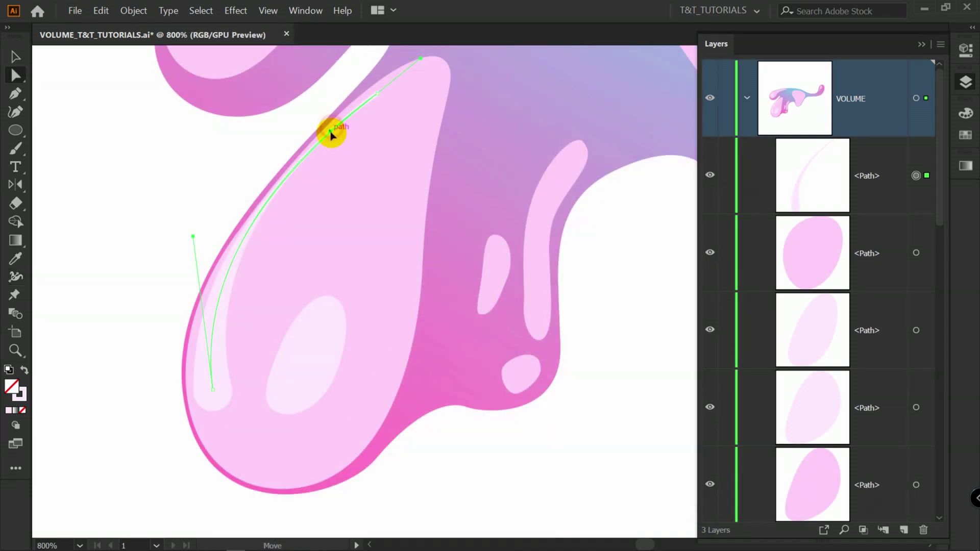
# Step: Adjust the lobe stroke's upper end and lower handle so the curve follows the highlight's left edge
pyautogui.press('a')
pyautogui.moveTo(193, 236); pyautogui.dragTo(217, 224)
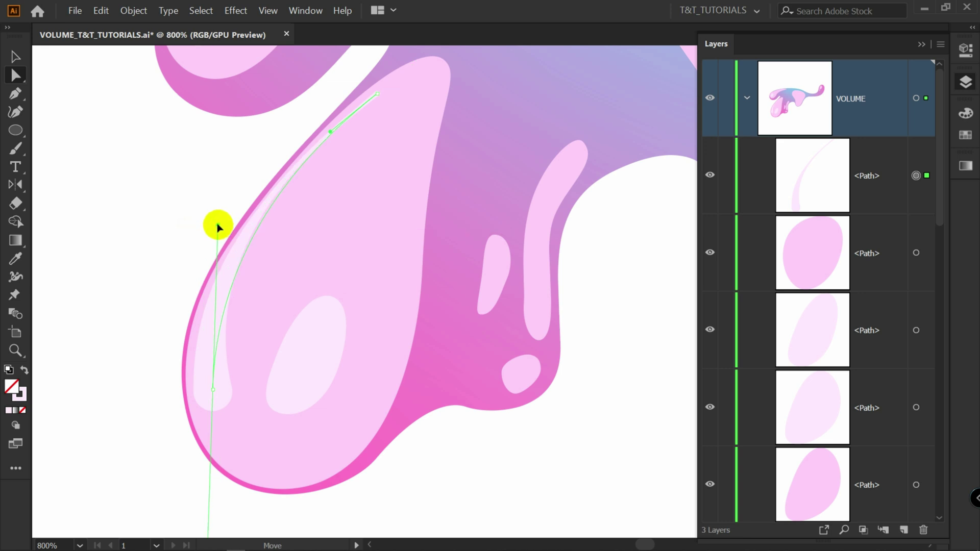
pyautogui.click(105, 154)
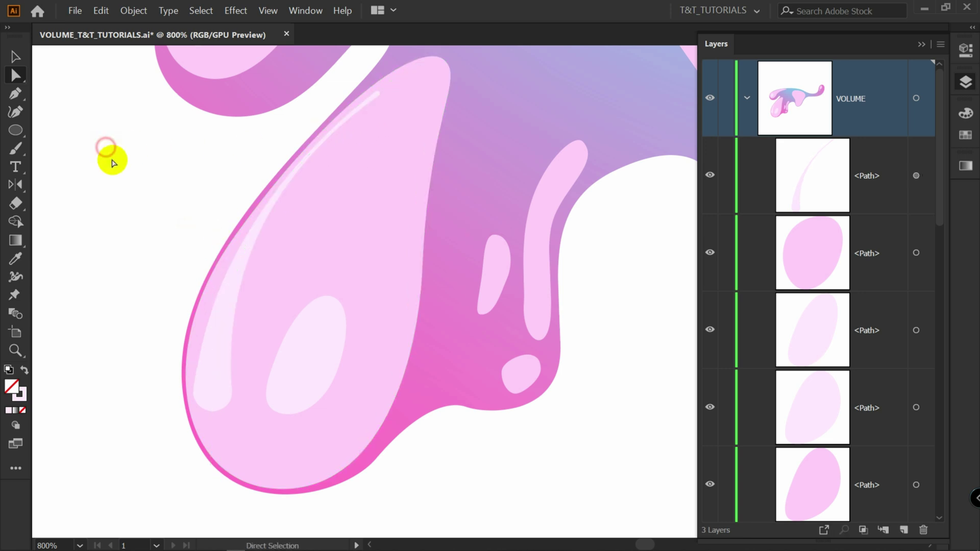
# Step: Copy the tapered stroke to the tail, turn its thin end toward the body, and move its ends to the splash's upper edge
pyautogui.scroll(-2, 134, 190)
pyautogui.moveTo(352, 203); pyautogui.dragTo(370, 203)
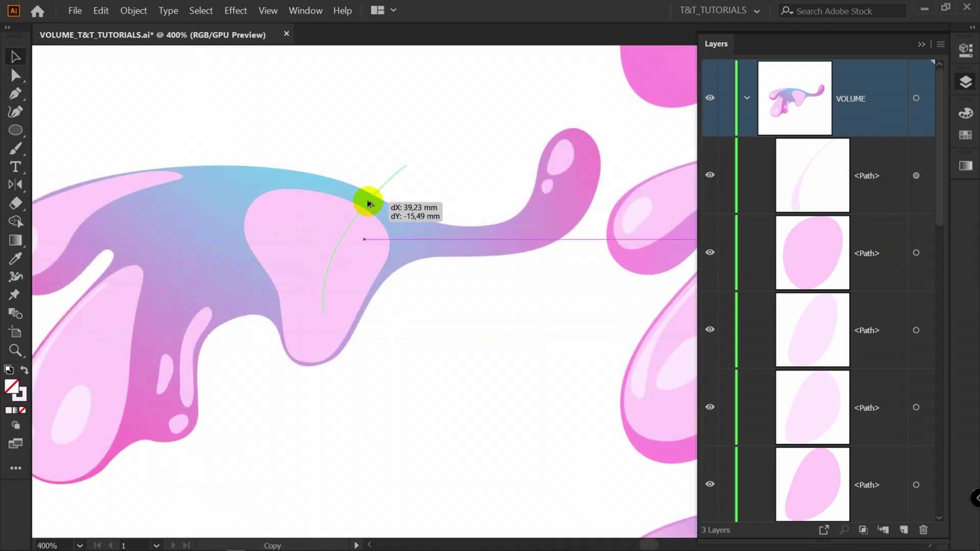
pyautogui.moveTo(409, 161); pyautogui.dragTo(274, 212)
pyautogui.scroll(1, 339, 209)
pyautogui.moveTo(437, 197); pyautogui.dragTo(365, 234)
pyautogui.press('a')
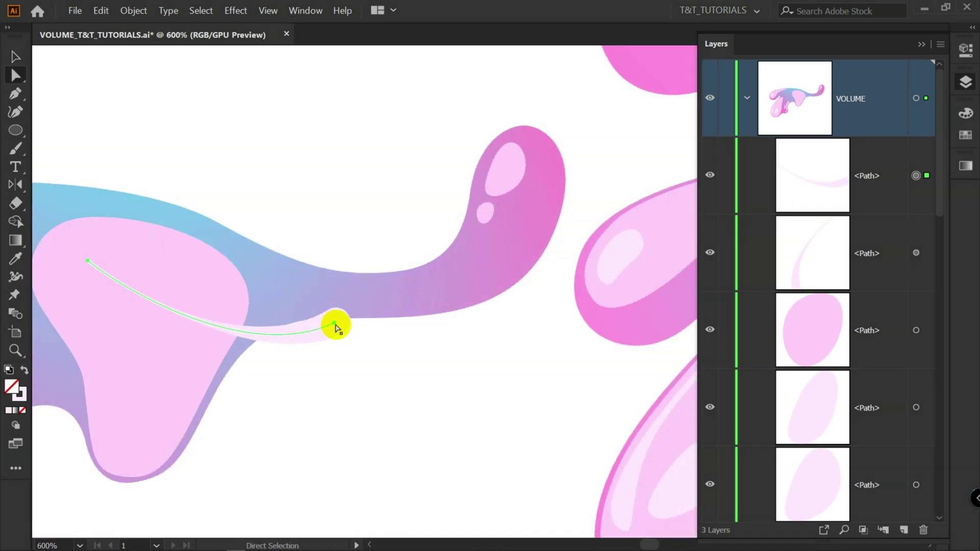
pyautogui.moveTo(335, 324); pyautogui.dragTo(424, 270)
# Step: Add an anchor point to the tail stroke and bend it to follow the upper edge between body and tail
pyautogui.press('p')
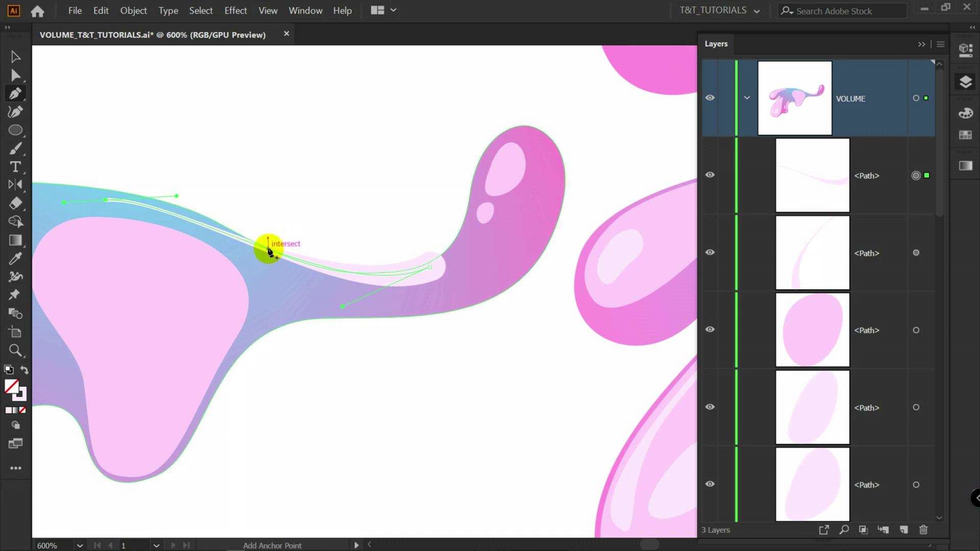
pyautogui.click(269, 250)
pyautogui.press('a')
pyautogui.moveTo(269, 250); pyautogui.dragTo(283, 266)
pyautogui.moveTo(219, 242); pyautogui.dragTo(196, 210)
pyautogui.moveTo(432, 268)
pyautogui.mouseDown()
pyautogui.moveTo(437, 291)
pyautogui.moveTo(428, 277)
pyautogui.mouseUp()
# Step: Extend the tail stroke's wide end up to the tail tip and steepen its curve
pyautogui.keyDown('alt'); pyautogui.scroll(2, 435, 270); pyautogui.keyUp('alt')
pyautogui.hotkey('shift', 'w')
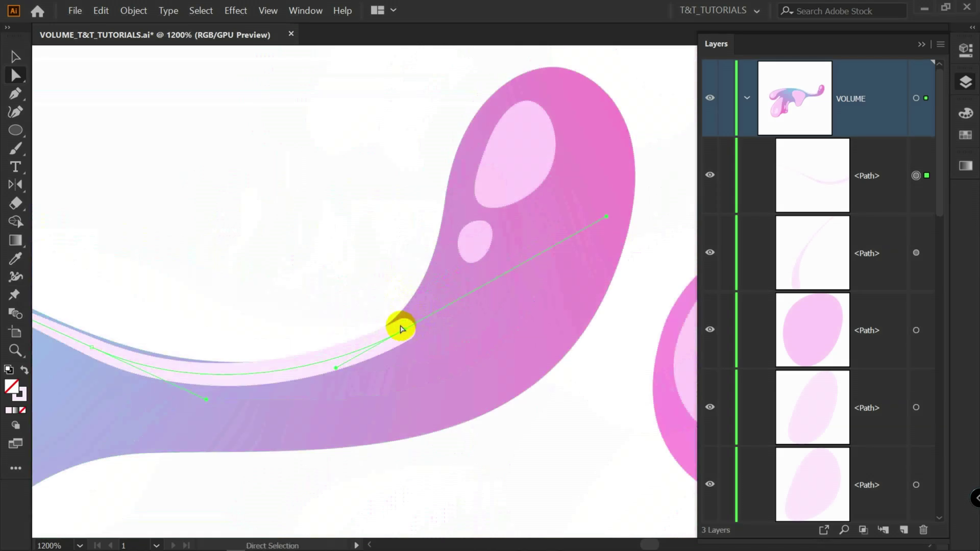
pyautogui.moveTo(403, 330); pyautogui.dragTo(486, 101)
pyautogui.moveTo(418, 140)
pyautogui.mouseDown()
pyautogui.moveTo(444, 304)
pyautogui.moveTo(415, 421)
pyautogui.moveTo(477, 383)
pyautogui.moveTo(429, 439)
pyautogui.mouseUp()
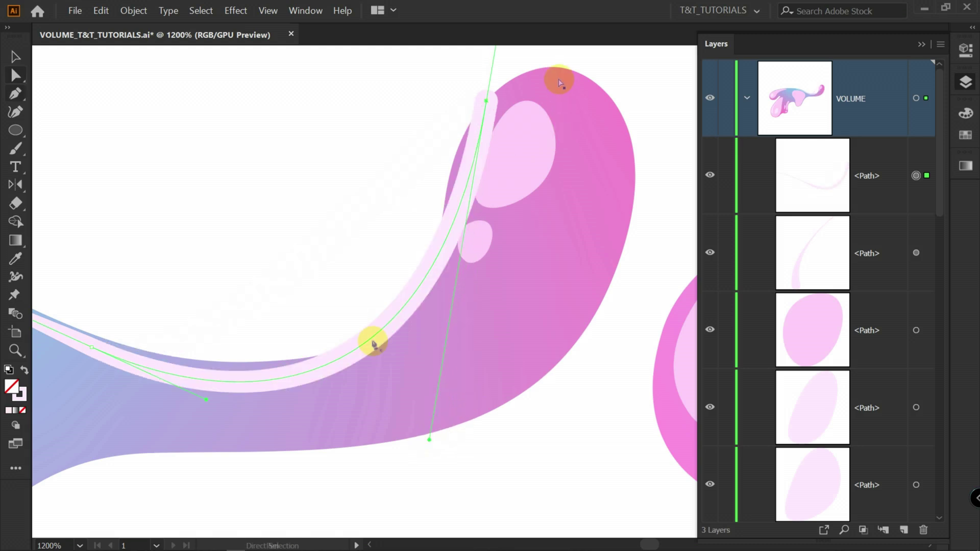
# Step: Add an anchor point at the tail's inner bend and adjust the handles so the stroke hugs the outline
pyautogui.press('p')
pyautogui.click(374, 335)
pyautogui.press('a')
pyautogui.moveTo(376, 338); pyautogui.dragTo(383, 315)
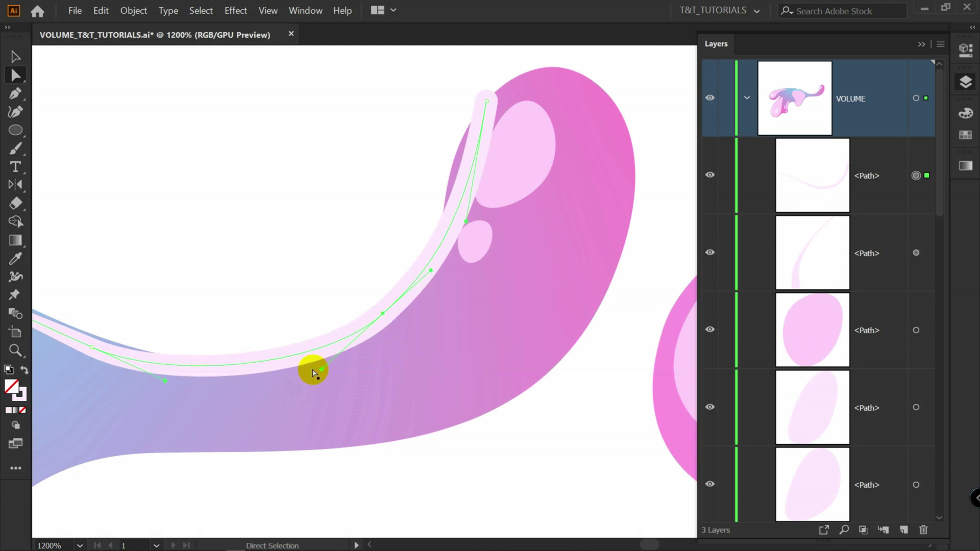
pyautogui.moveTo(289, 341); pyautogui.dragTo(375, 319)
pyautogui.moveTo(184, 325); pyautogui.dragTo(182, 307)
pyautogui.moveTo(331, 258); pyautogui.dragTo(287, 318)
pyautogui.press('v')
pyautogui.click(429, 149)
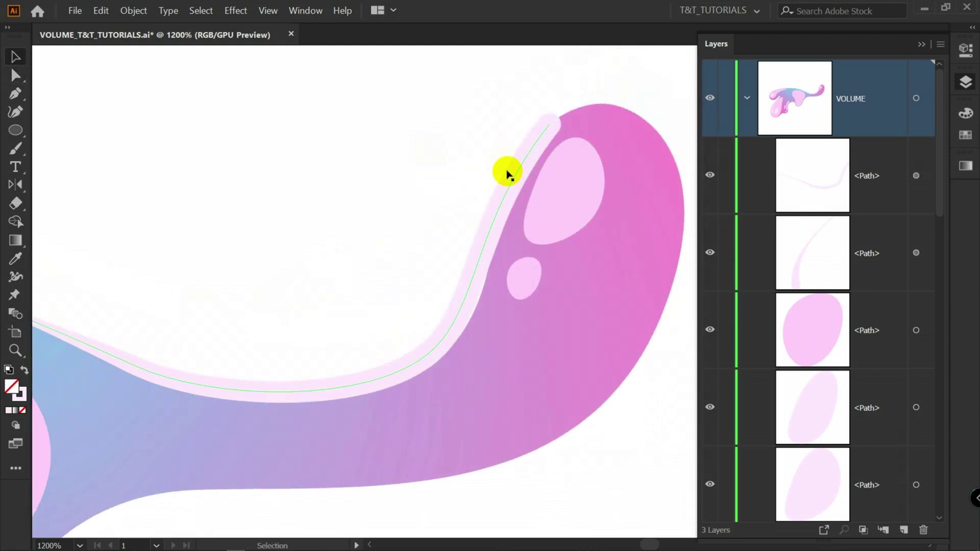
# Step: Cut the tail stroke and paste it inside the clip group in front of the freeform gradient
pyautogui.click(466, 291)
pyautogui.press('a')
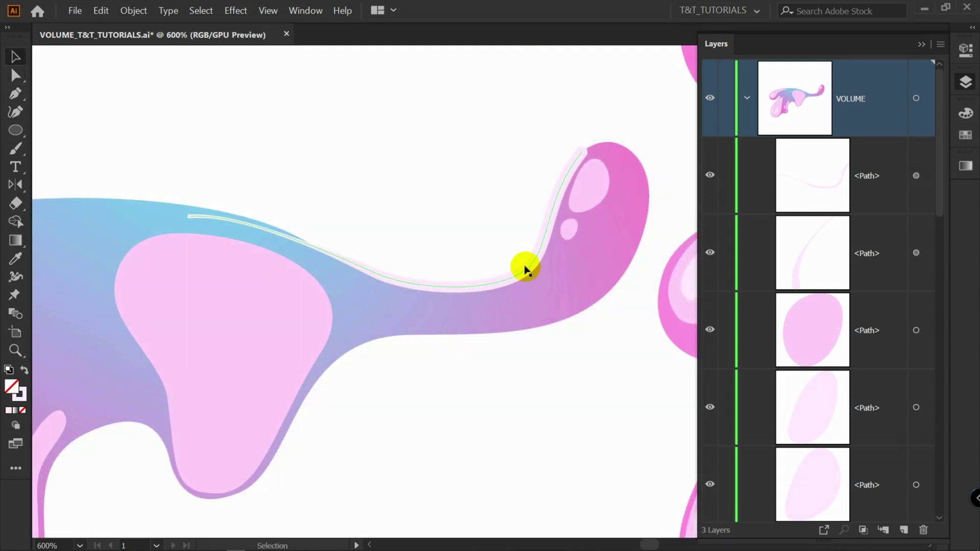
pyautogui.click(528, 269)
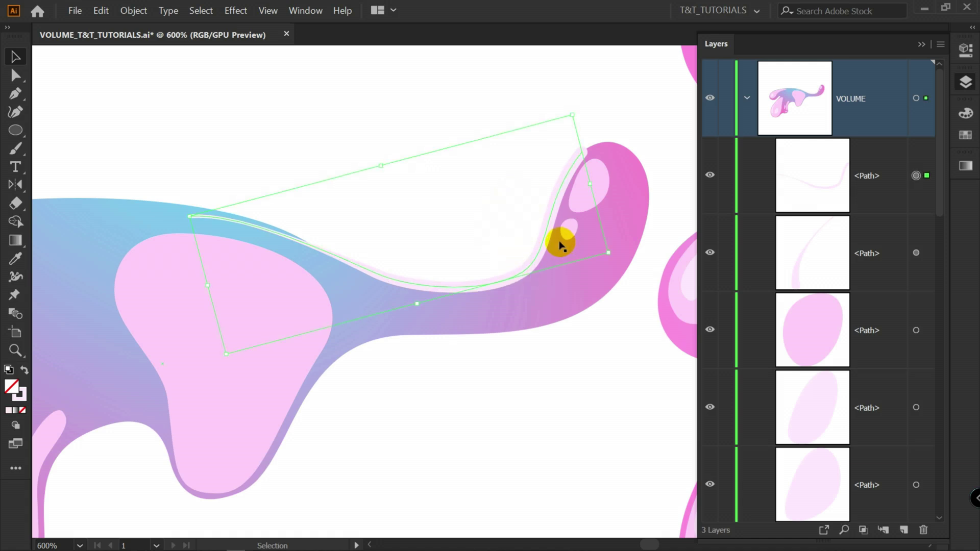
pyautogui.press('a')
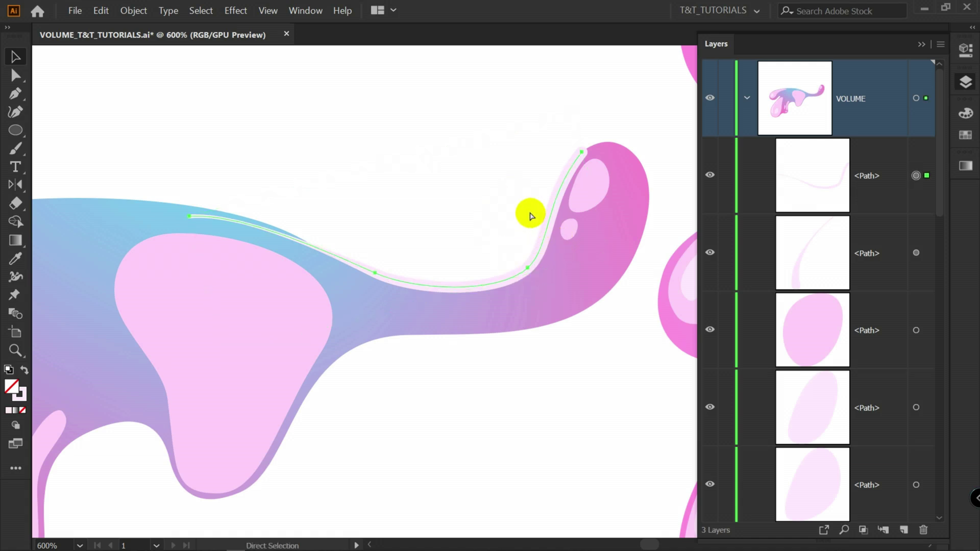
pyautogui.press('v')
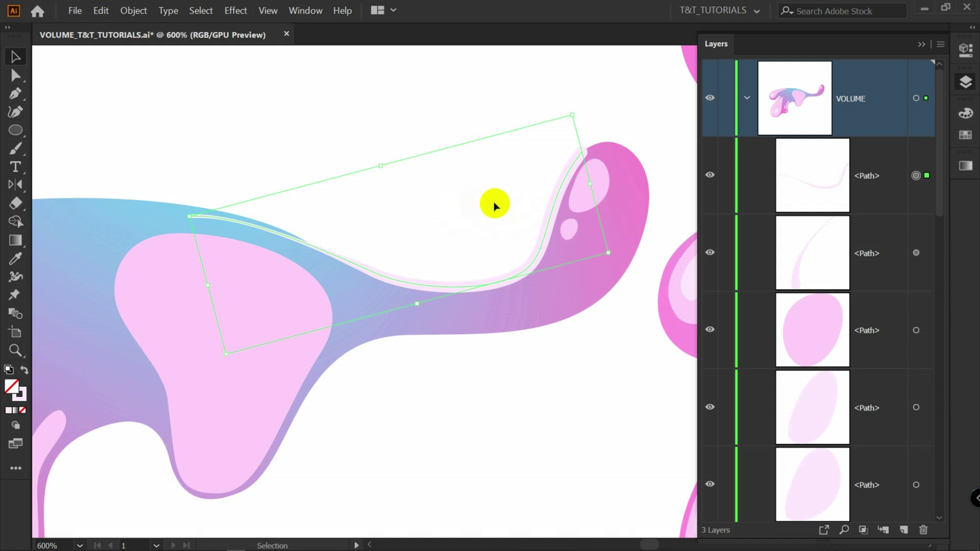
pyautogui.press('Delete')
pyautogui.scroll(-5, 868, 306)
pyautogui.click(927, 359)
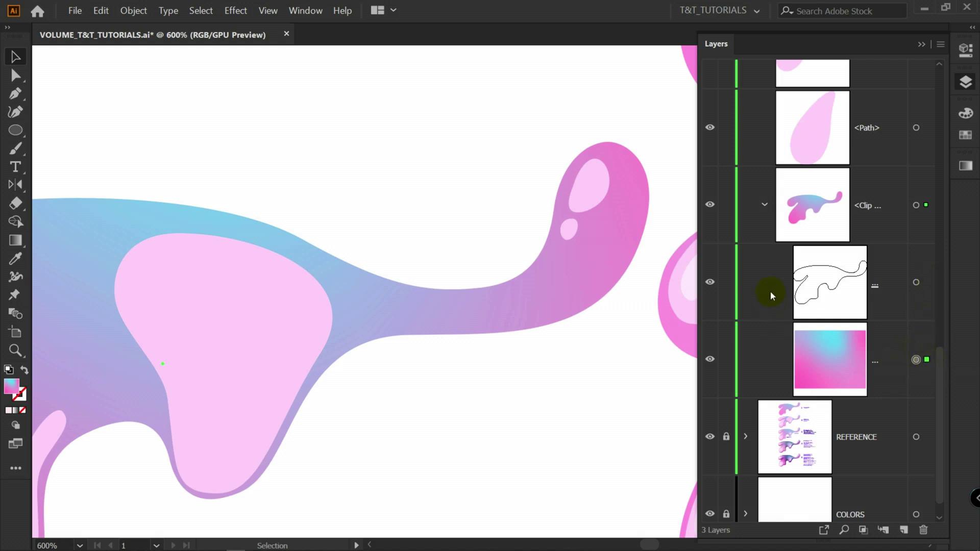
pyautogui.hotkey('ctrl', 'f')
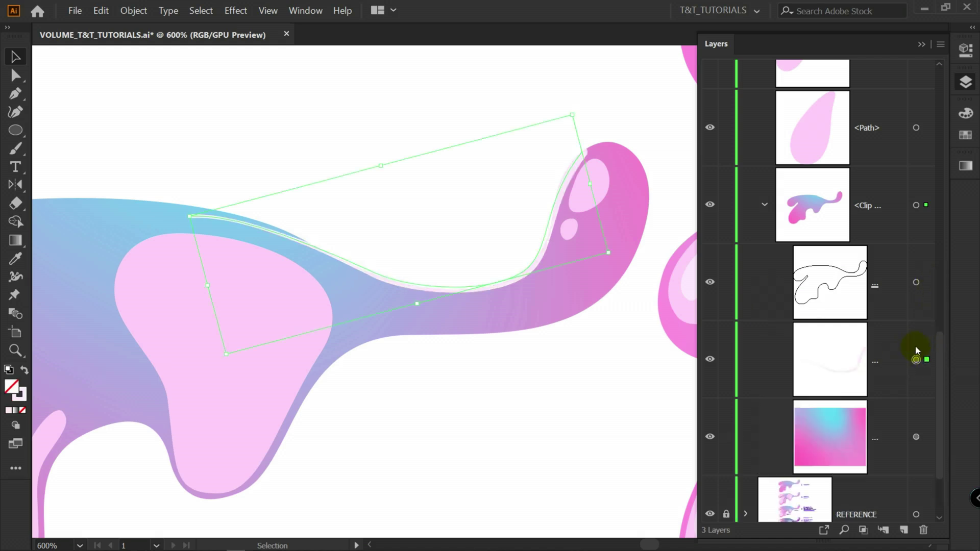
pyautogui.click(927, 360)
# Step: Nudge the clipped stroke's end anchor and handle at the tail tip so its rounded end sits inside the outline
pyautogui.scroll(3, 611, 158)
pyautogui.press('a')
pyautogui.click(525, 159)
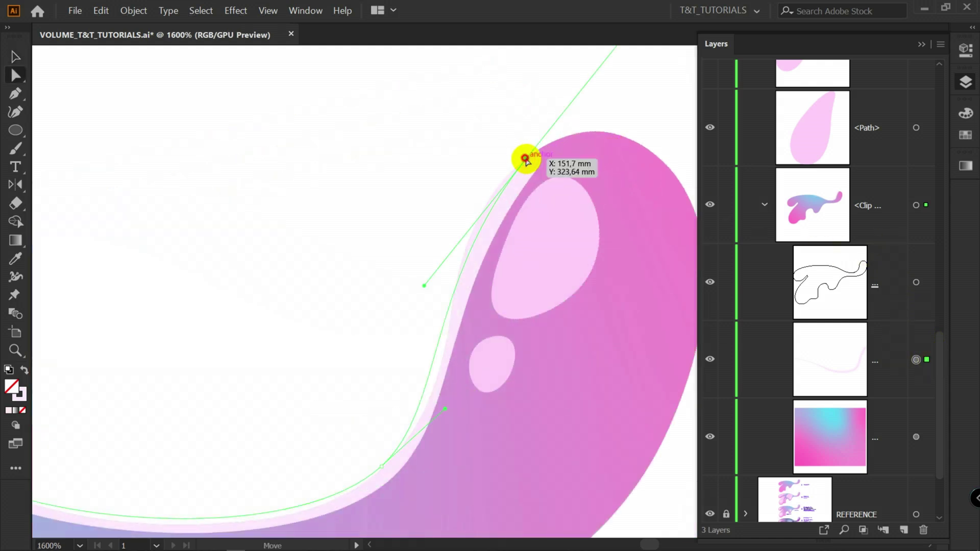
pyautogui.moveTo(525, 158); pyautogui.dragTo(526, 163)
pyautogui.moveTo(422, 290); pyautogui.dragTo(424, 292)
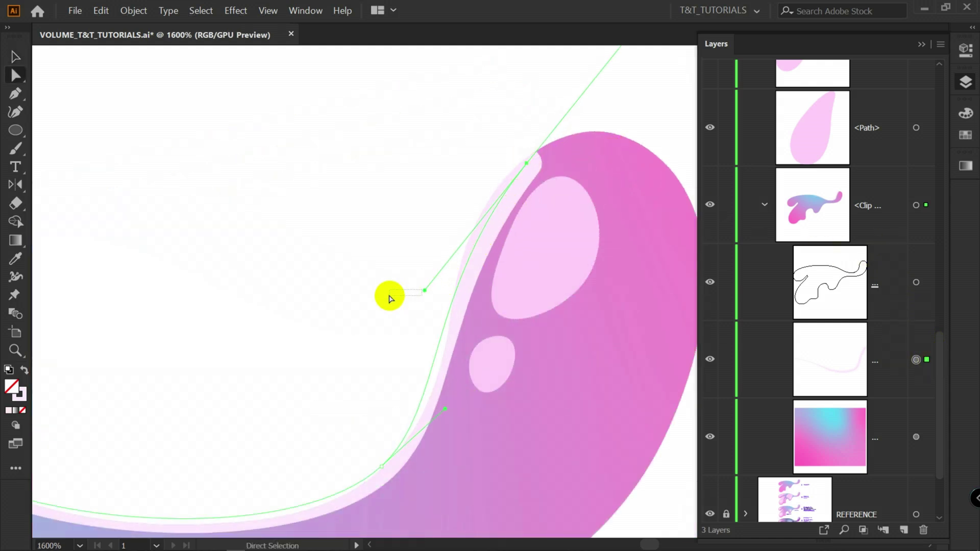
pyautogui.click(390, 295)
# Step: Place a tapered stroke along the right edge of the large body highlight, bending it with its wide end at the drip's bottom
pyautogui.scroll(-3, 390, 208)
pyautogui.moveTo(345, 196); pyautogui.dragTo(552, 124)
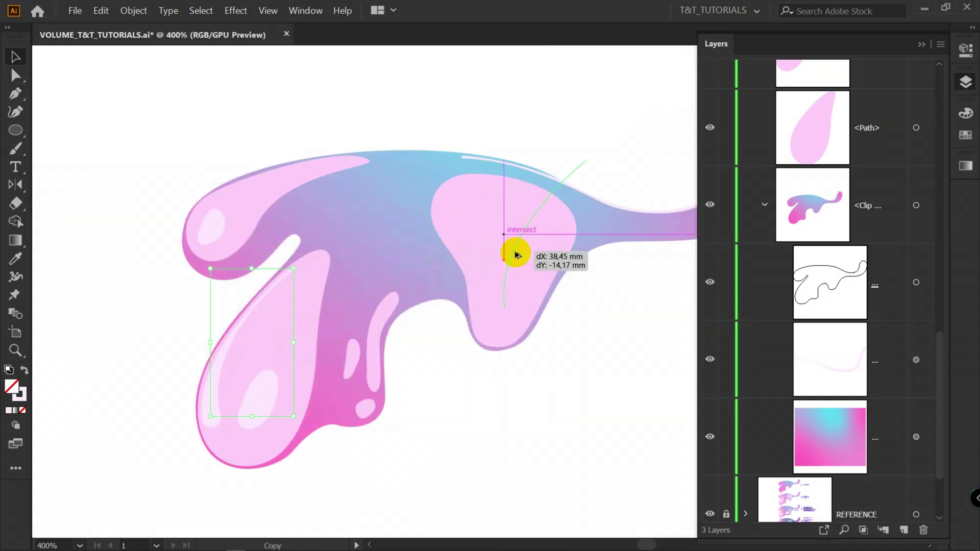
pyautogui.moveTo(515, 253)
pyautogui.mouseDown()
pyautogui.moveTo(539, 272)
pyautogui.moveTo(502, 311)
pyautogui.mouseUp()
pyautogui.scroll(1, 612, 297)
pyautogui.press('a')
pyautogui.moveTo(531, 145); pyautogui.dragTo(462, 208)
pyautogui.moveTo(406, 365); pyautogui.dragTo(382, 353)
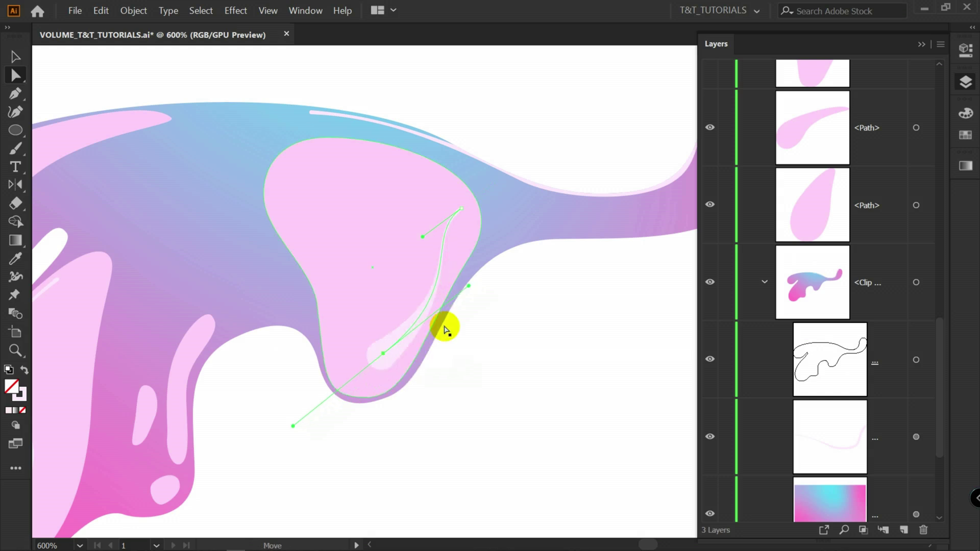
pyautogui.moveTo(445, 329); pyautogui.dragTo(434, 317)
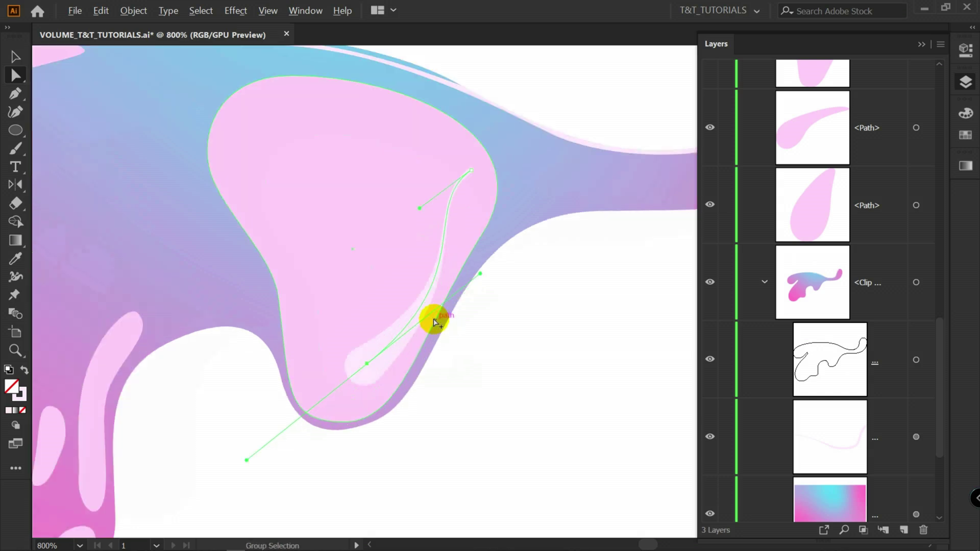
pyautogui.hotkey('shift', 'w')
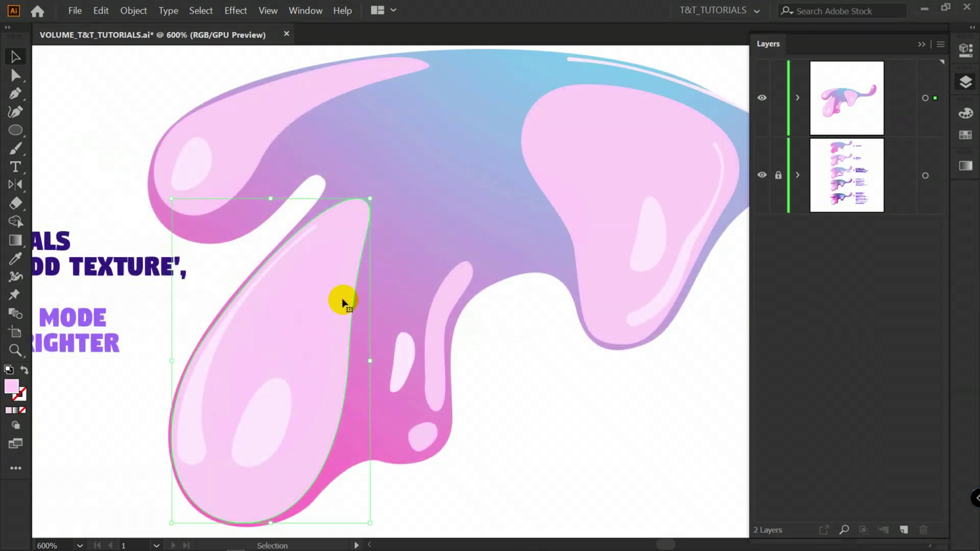
# Step: Create an opacity mask on the lower-left lobe's large highlight with Clip turned off, and enter mask editing
pyautogui.click(305, 11)
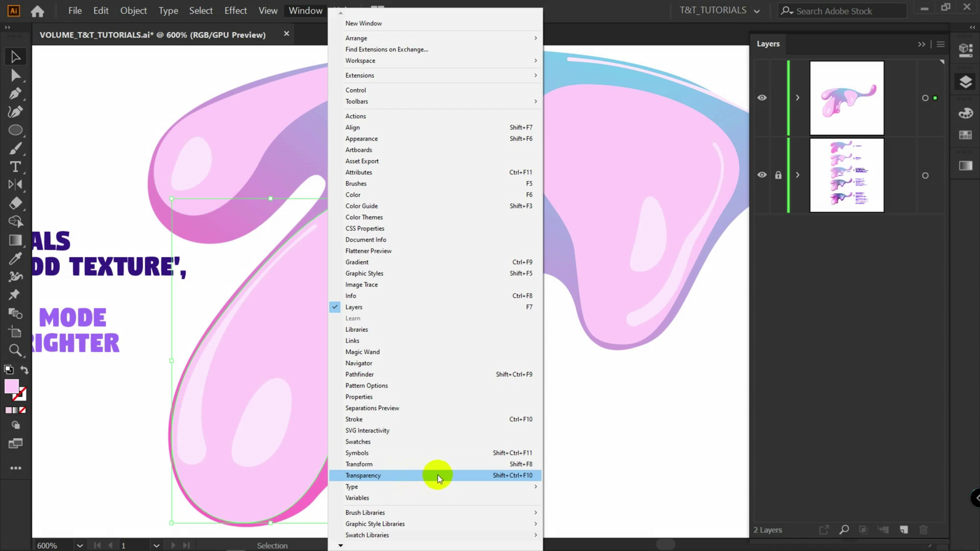
pyautogui.click(435, 476)
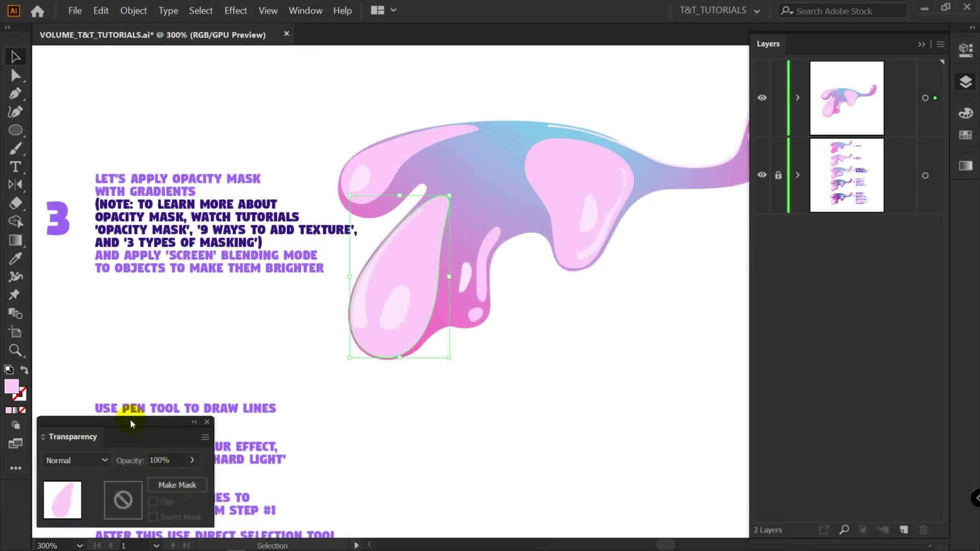
pyautogui.click(187, 487)
pyautogui.click(153, 503)
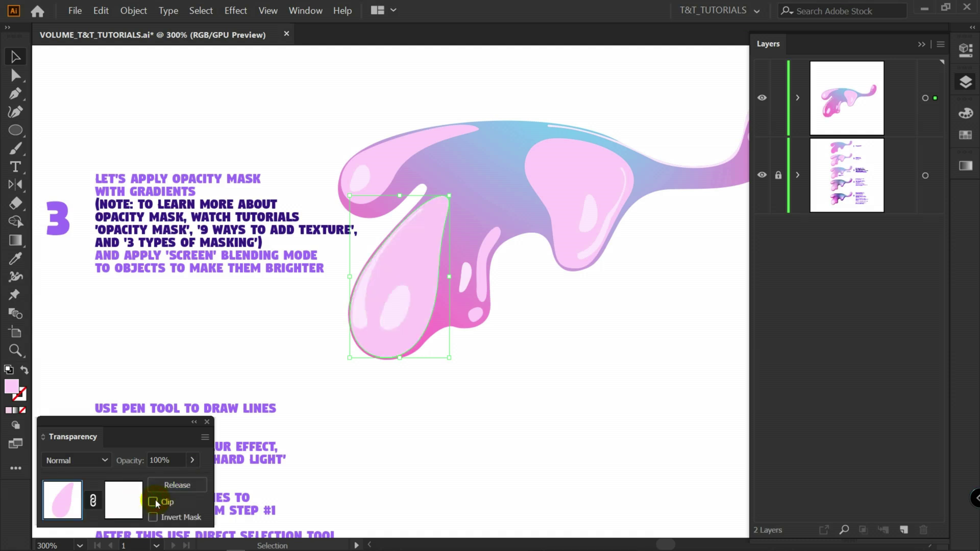
pyautogui.click(121, 502)
# Step: Draw a rectangle covering the lower-left lobe inside the opacity mask and fill it with a white-to-black linear gradient
pyautogui.hotkey('ctrl', '=')
pyautogui.hotkey('ctrl', '=')
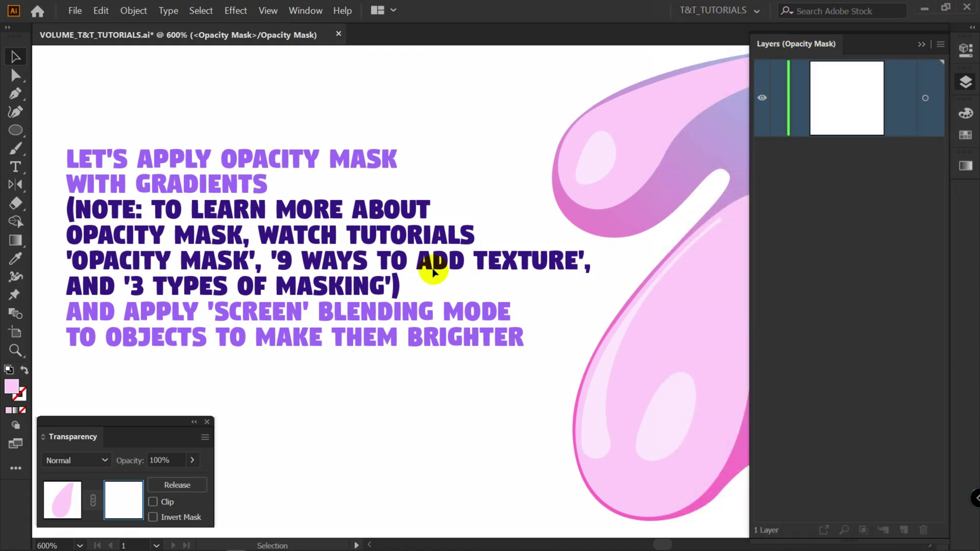
pyautogui.hotkey('ctrl', '-')
pyautogui.hotkey('ctrl', '-')
pyautogui.hotkey('ctrl', '-')
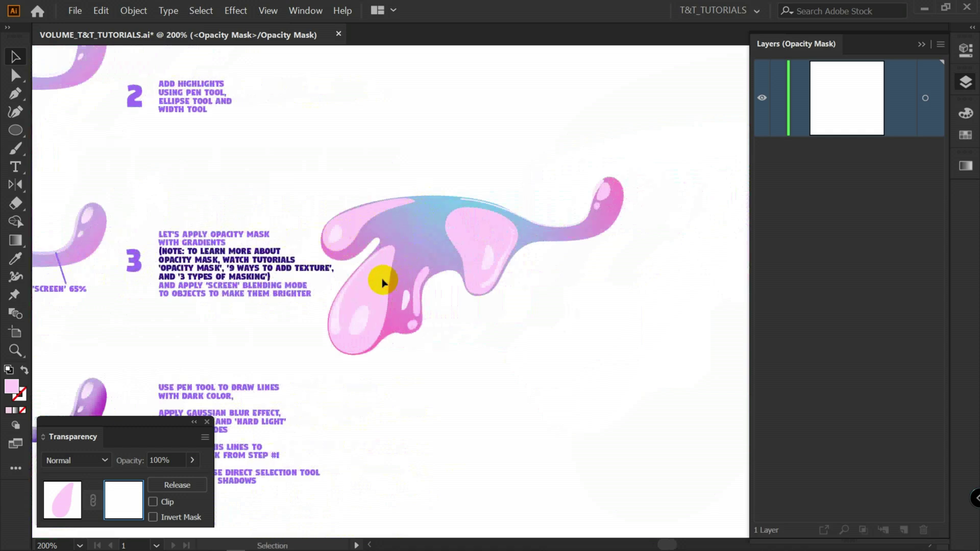
pyautogui.press('m')
pyautogui.moveTo(295, 222); pyautogui.dragTo(449, 365)
pyautogui.moveTo(448, 364); pyautogui.dragTo(451, 366)
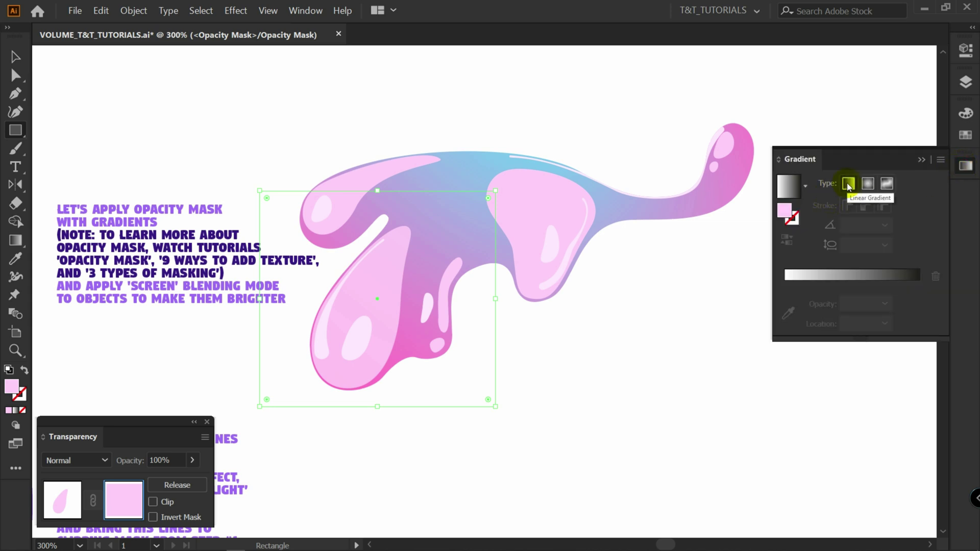
pyautogui.click(848, 185)
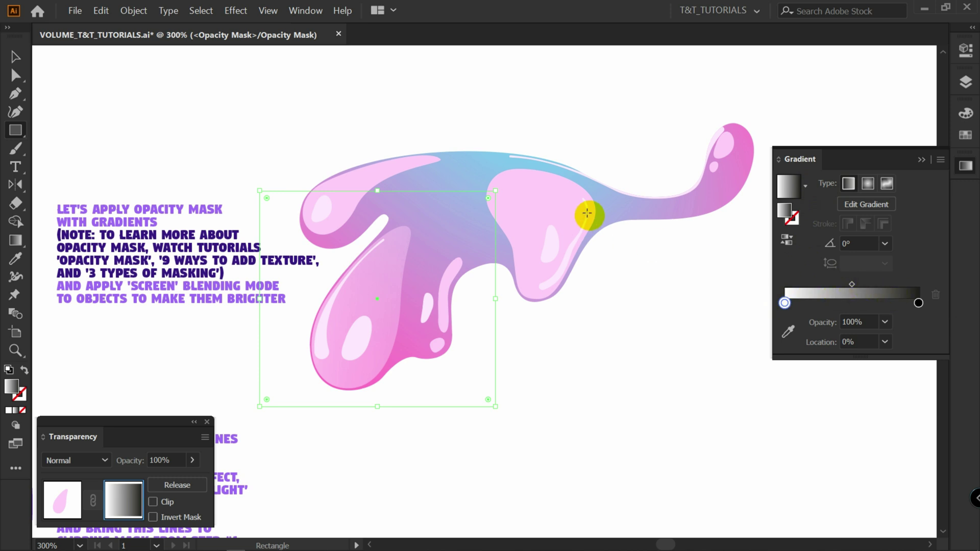
# Step: Redirect the mask gradient diagonally over the lower-left lobe, about 57.7°, white at its bottom and black above, with the black stop near 72%
pyautogui.press('g')
pyautogui.moveTo(427, 211); pyautogui.dragTo(330, 400)
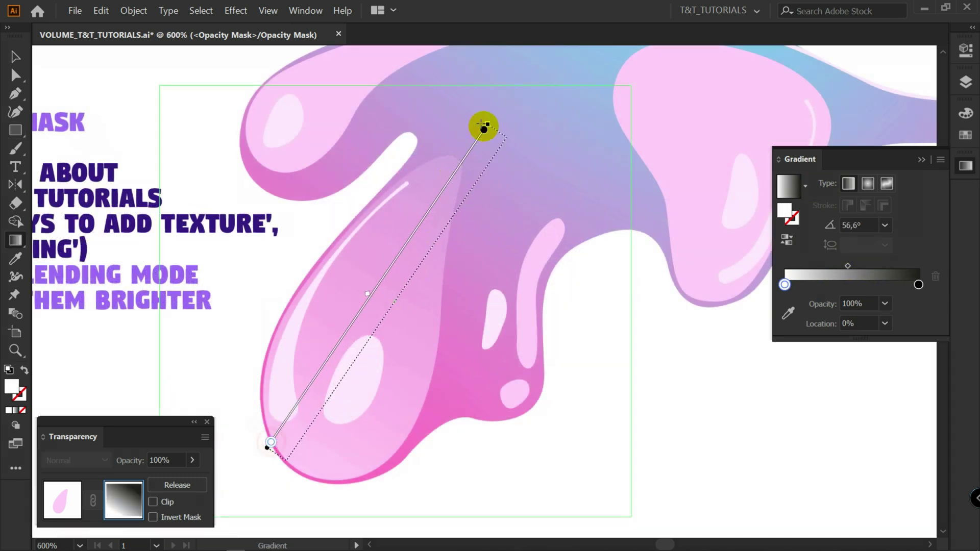
pyautogui.moveTo(481, 126)
pyautogui.mouseDown()
pyautogui.moveTo(463, 131)
pyautogui.moveTo(446, 206)
pyautogui.moveTo(454, 210)
pyautogui.moveTo(409, 262)
pyautogui.mouseUp()
pyautogui.hotkey('ctrl', '+')
pyautogui.hotkey('ctrl', '+')
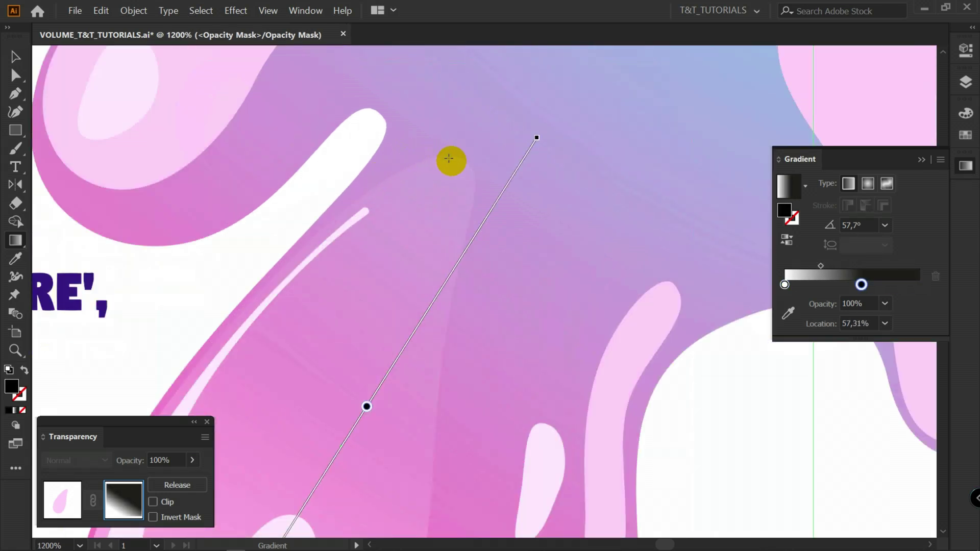
pyautogui.moveTo(366, 404)
pyautogui.mouseDown()
pyautogui.moveTo(451, 317)
pyautogui.moveTo(426, 316)
pyautogui.mouseUp()
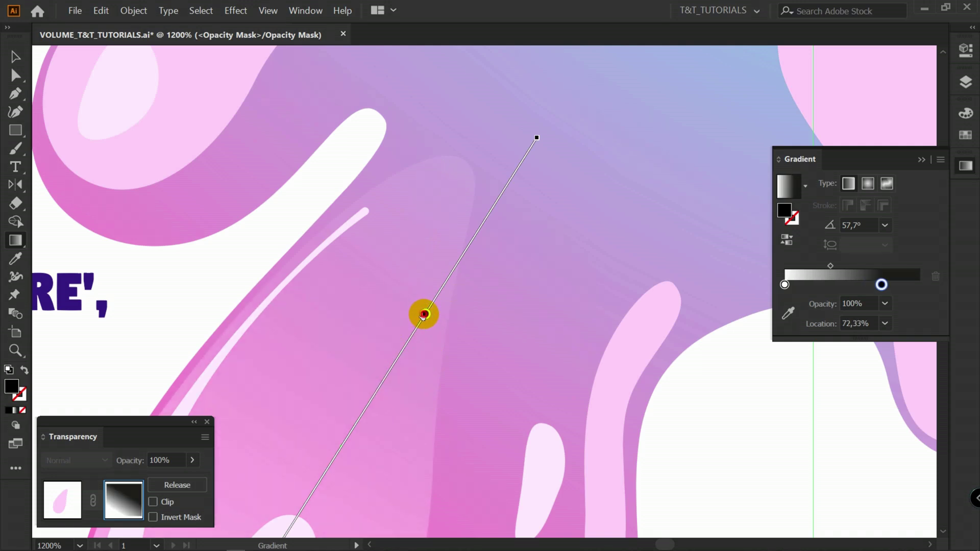
# Step: Switch the gradient's dark stop from Grayscale to the RGB color mode for a pure black
pyautogui.doubleClick(424, 315)
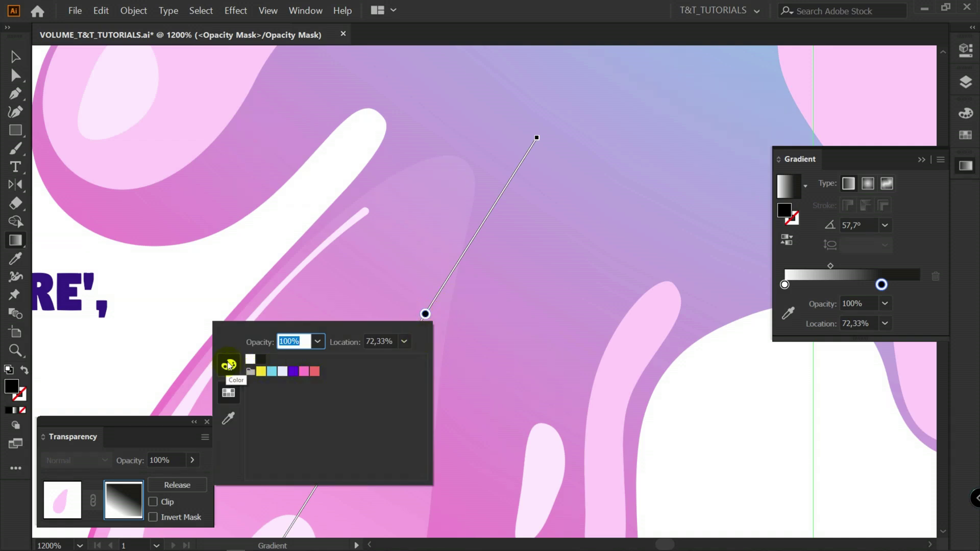
pyautogui.click(228, 365)
pyautogui.click(424, 327)
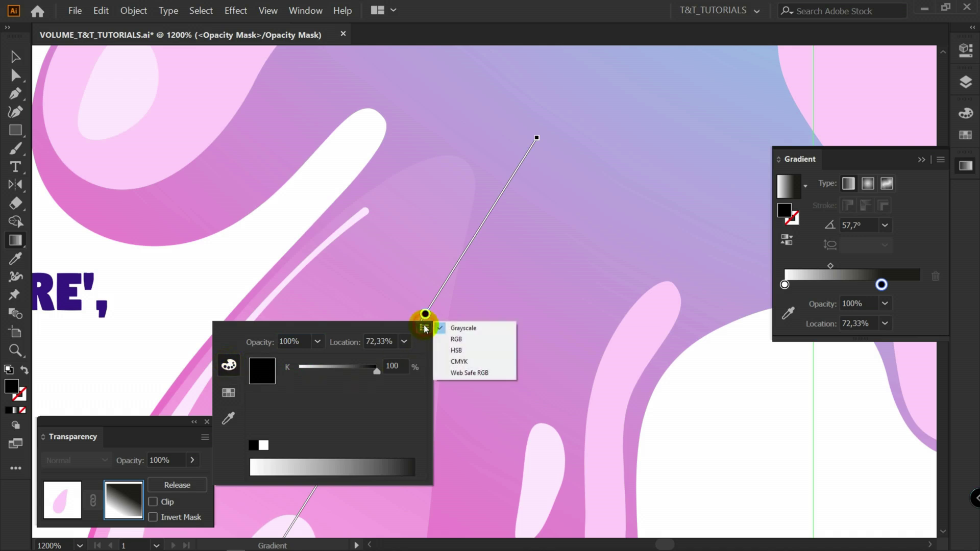
pyautogui.click(461, 340)
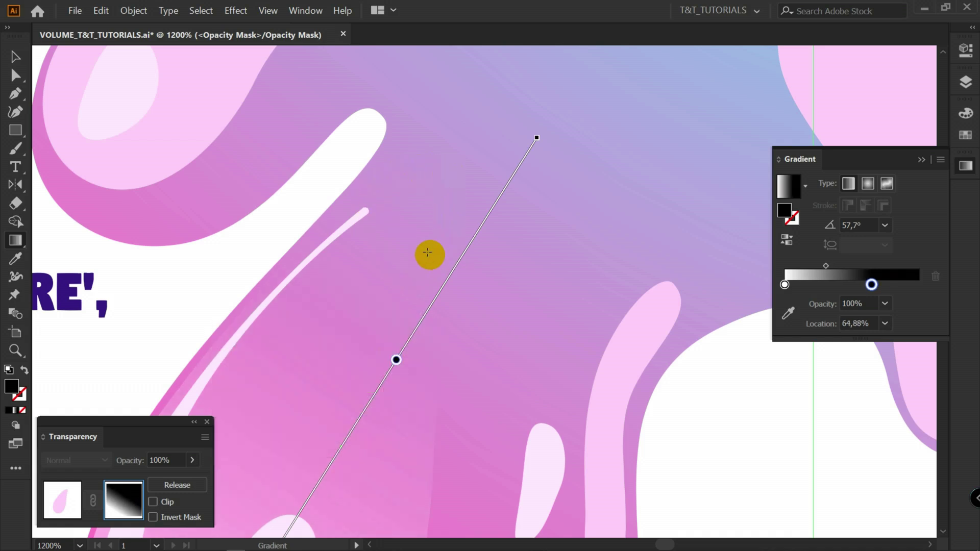
# Step: Slide the black stop up to about 82% to extend the lobe highlight's fade, and exit mask editing
pyautogui.moveTo(396, 360)
pyautogui.mouseDown()
pyautogui.moveTo(476, 258)
pyautogui.moveTo(466, 253)
pyautogui.moveTo(473, 227)
pyautogui.moveTo(536, 120)
pyautogui.moveTo(456, 268)
pyautogui.mouseUp()
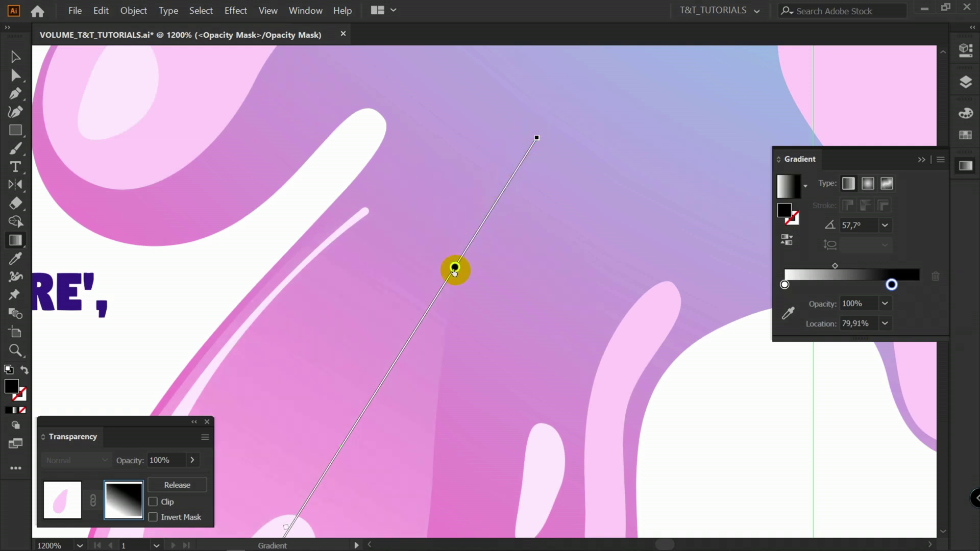
pyautogui.scroll(-2, 467, 248)
pyautogui.moveTo(388, 364); pyautogui.dragTo(369, 398)
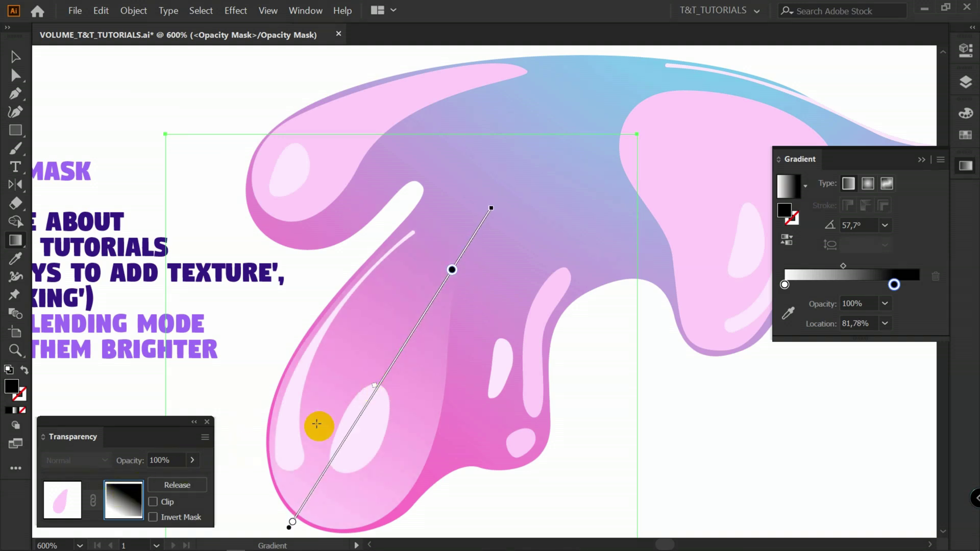
pyautogui.click(60, 497)
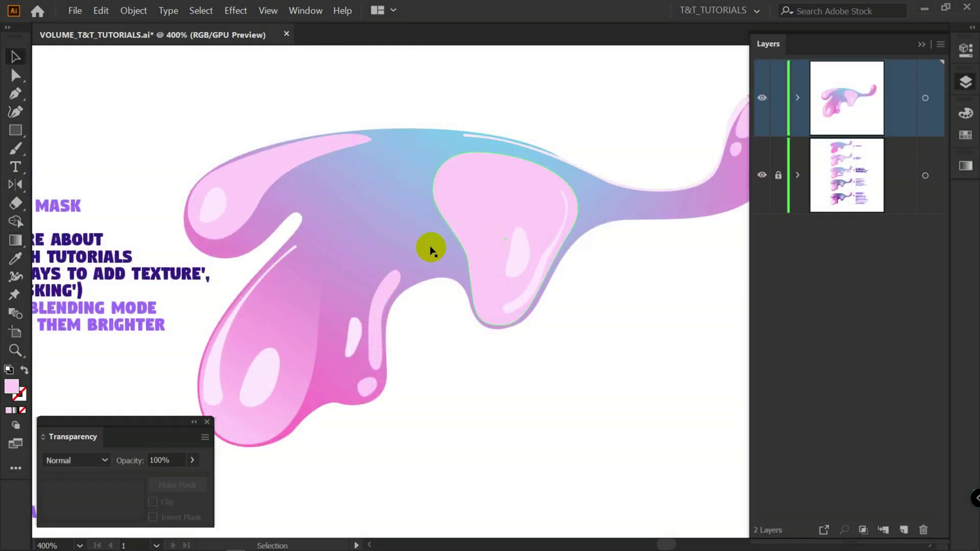
# Step: Copy the gradient rectangle from the lower-left lobe highlight's opacity mask and return to the artwork
pyautogui.click(299, 321)
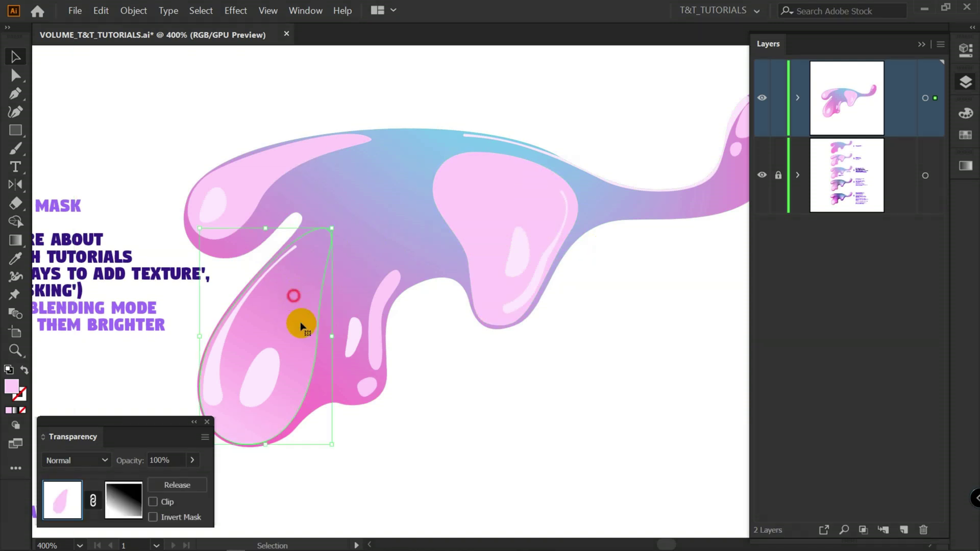
pyautogui.click(116, 502)
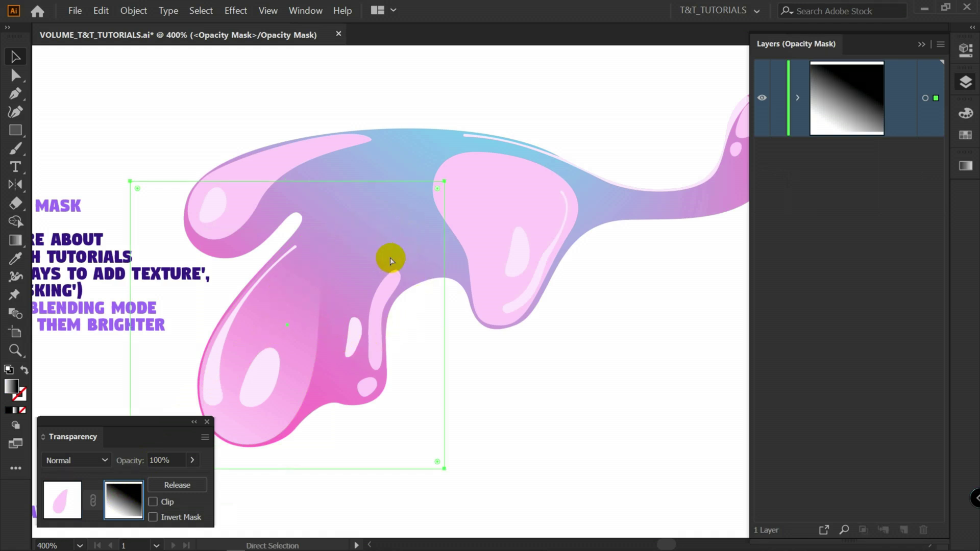
pyautogui.press('v')
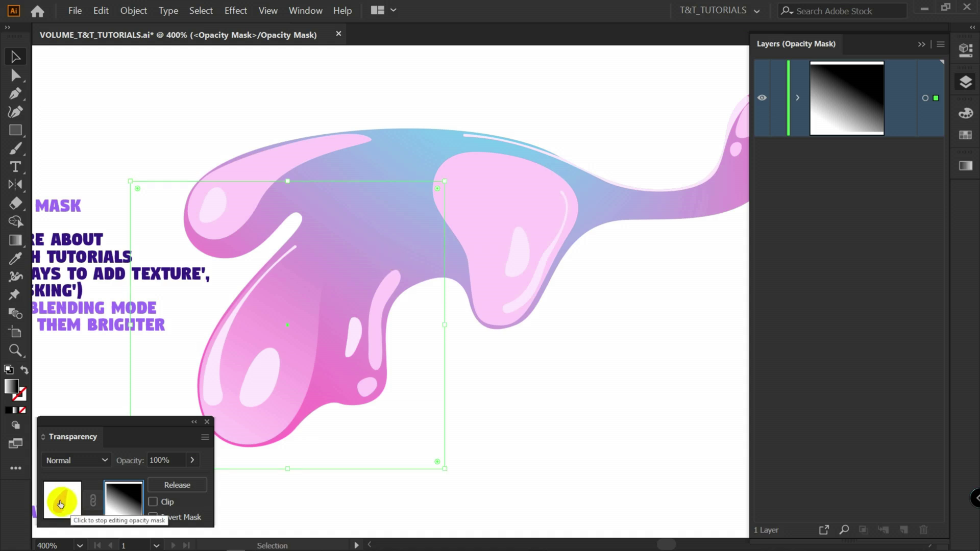
pyautogui.click(64, 497)
# Step: Create an opacity mask on the large central body highlight with Clip turned off, and enter mask editing
pyautogui.click(479, 192)
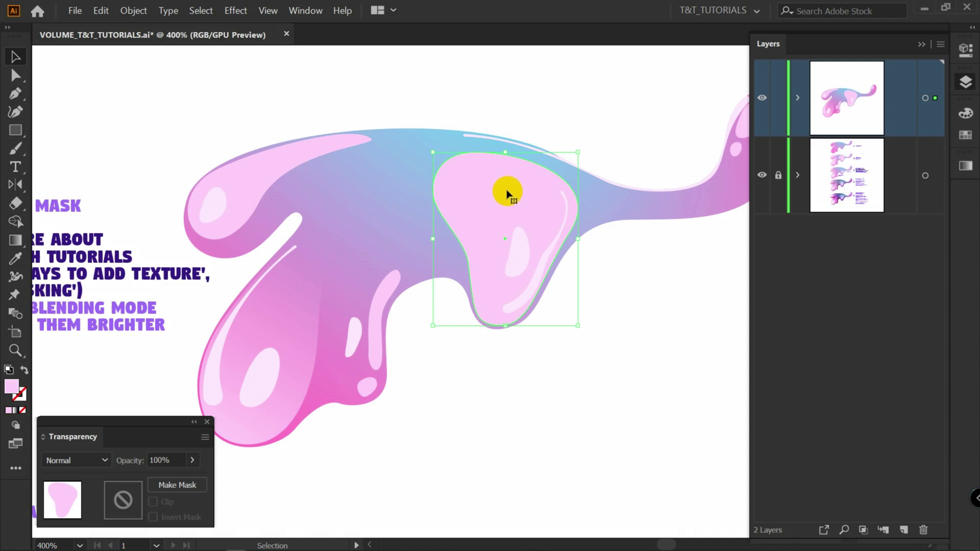
pyautogui.click(164, 486)
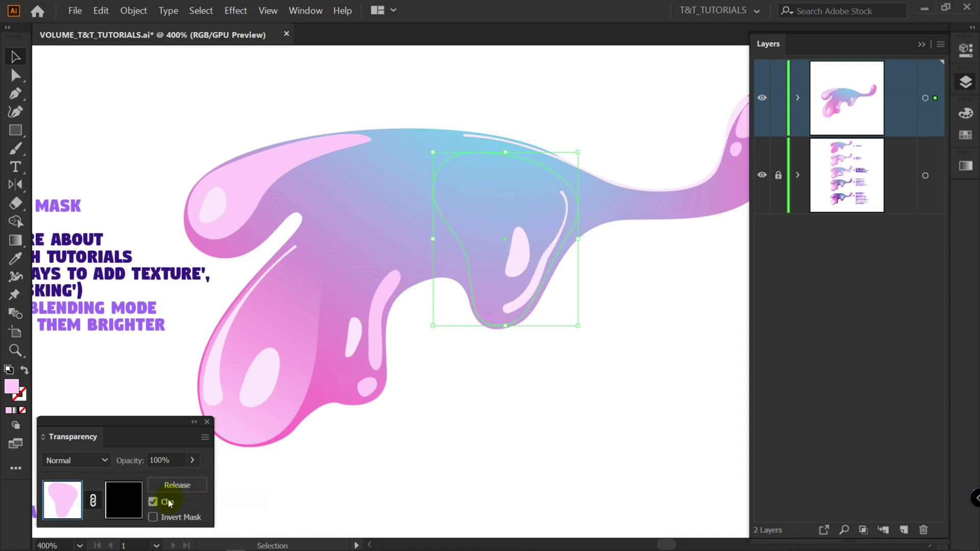
pyautogui.click(165, 503)
pyautogui.click(124, 504)
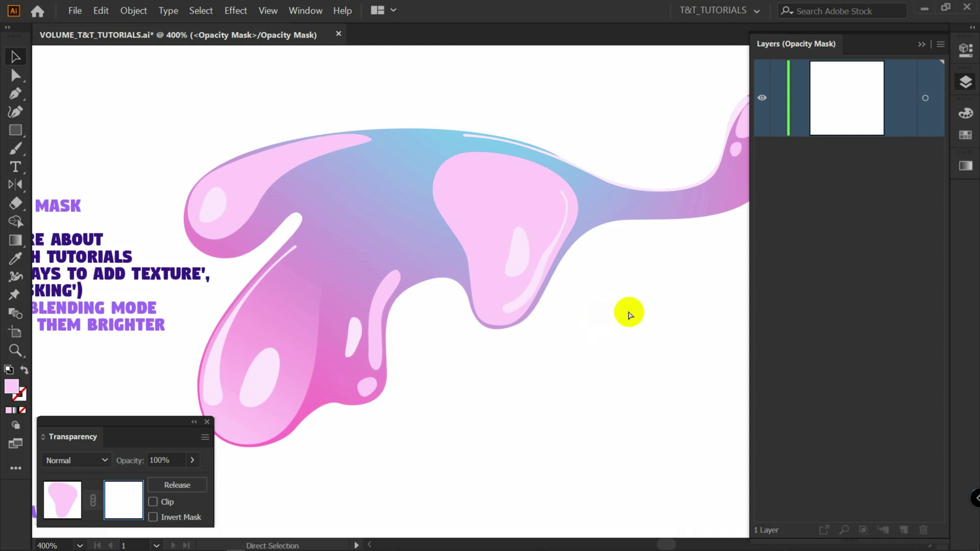
# Step: Paste the gradient rectangle into the mask, move it over the central highlight and rotate it slightly counterclockwise to cover the drip
pyautogui.hotkey('ctrl', 'v')
pyautogui.moveTo(420, 251); pyautogui.dragTo(477, 235)
pyautogui.press('space')
pyautogui.moveTo(455, 256); pyautogui.dragTo(485, 223)
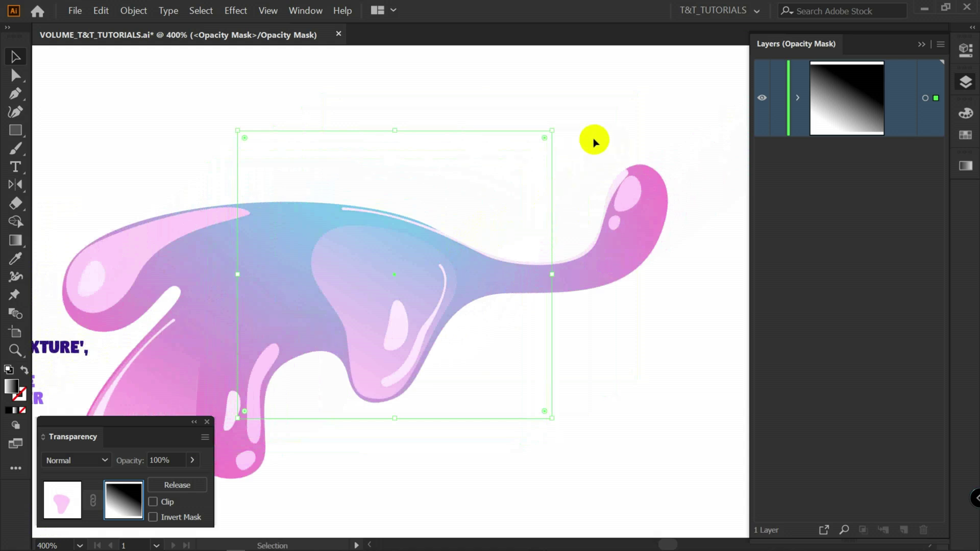
pyautogui.moveTo(555, 127); pyautogui.dragTo(436, 133)
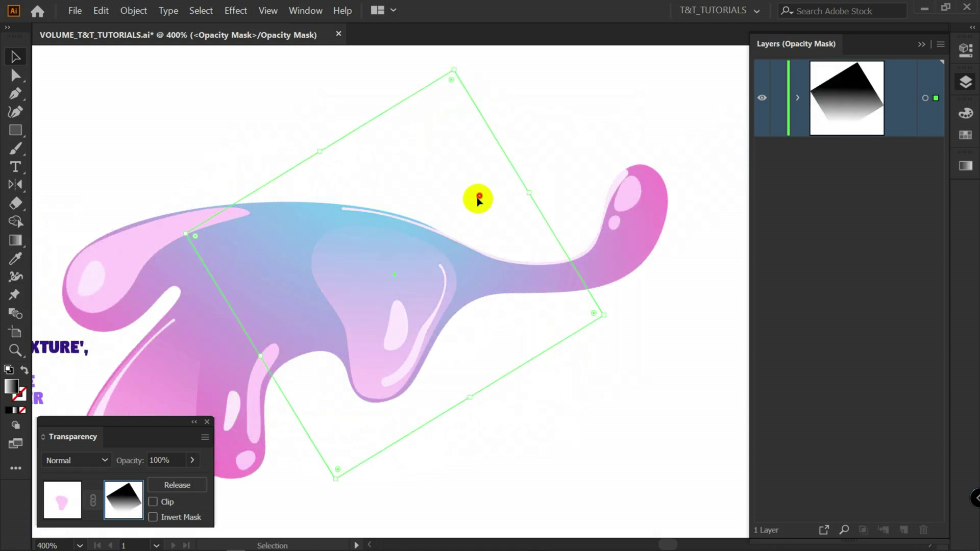
pyautogui.moveTo(475, 199); pyautogui.dragTo(445, 197)
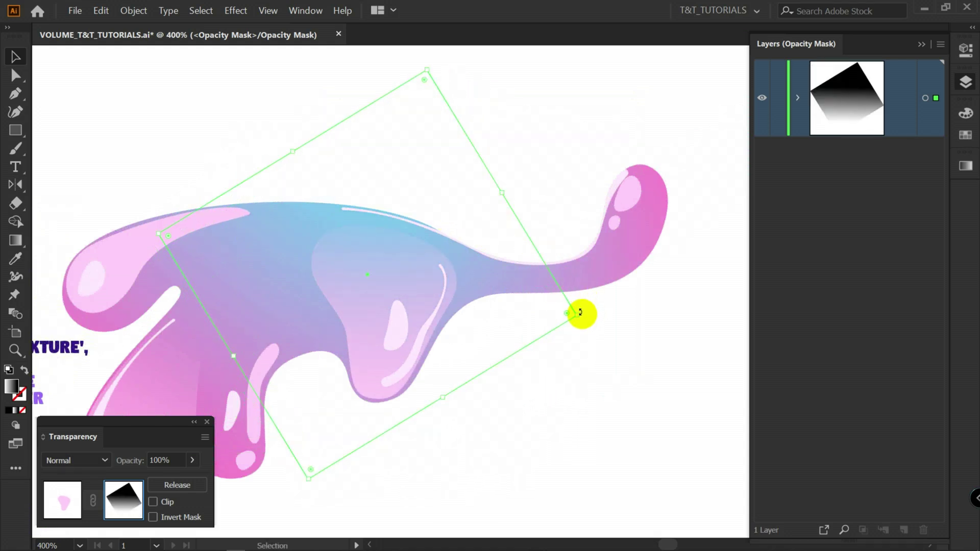
pyautogui.moveTo(581, 312); pyautogui.dragTo(566, 367)
# Step: Redraw the mask gradient almost vertically from white below the drip to black at the body's upper edge, adjust its midpoint, and exit mask editing
pyautogui.press('g')
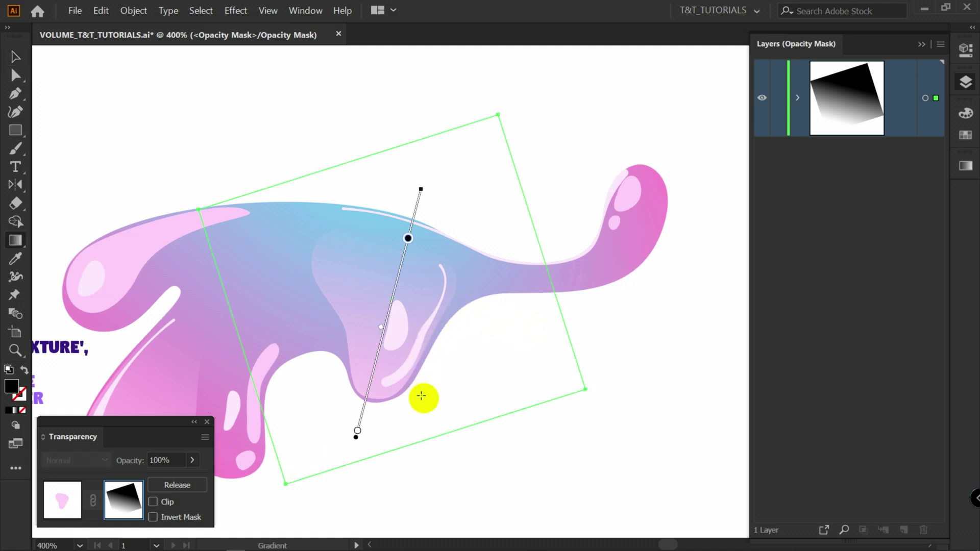
pyautogui.moveTo(423, 398); pyautogui.dragTo(307, 178)
pyautogui.moveTo(397, 416)
pyautogui.mouseDown()
pyautogui.moveTo(377, 232)
pyautogui.moveTo(384, 196)
pyautogui.mouseUp()
pyautogui.moveTo(388, 243); pyautogui.dragTo(385, 202)
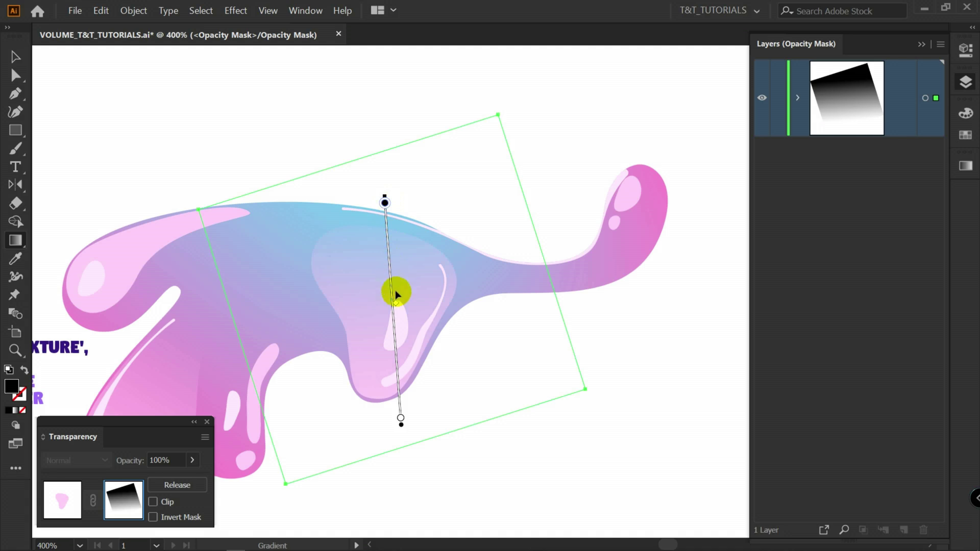
pyautogui.moveTo(397, 307)
pyautogui.mouseDown()
pyautogui.moveTo(399, 343)
pyautogui.moveTo(396, 324)
pyautogui.mouseUp()
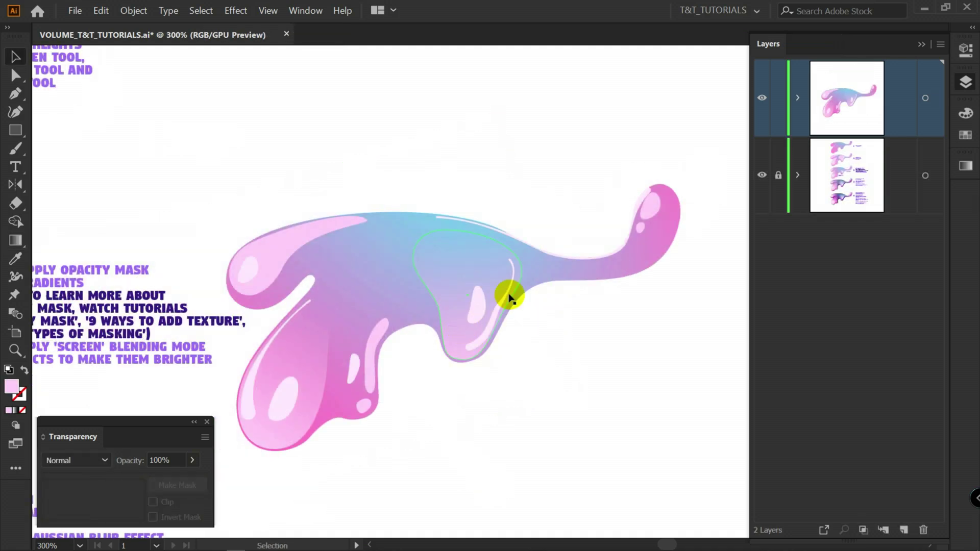
# Step: Expand the tapered stroke along the lower-left lobe's left edge into a filled shape
pyautogui.scroll(1, 260, 368)
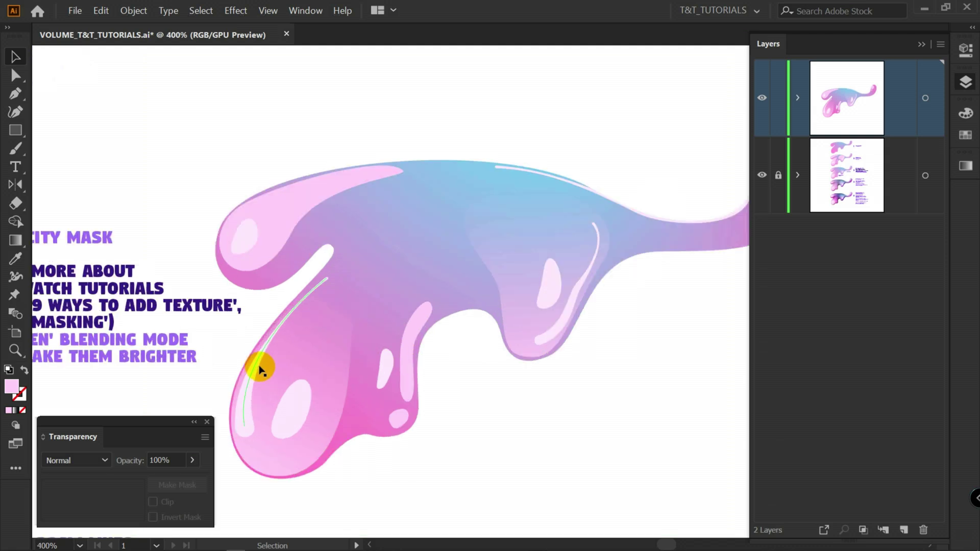
pyautogui.moveTo(260, 368); pyautogui.dragTo(313, 306)
pyautogui.press('a')
pyautogui.click(299, 348)
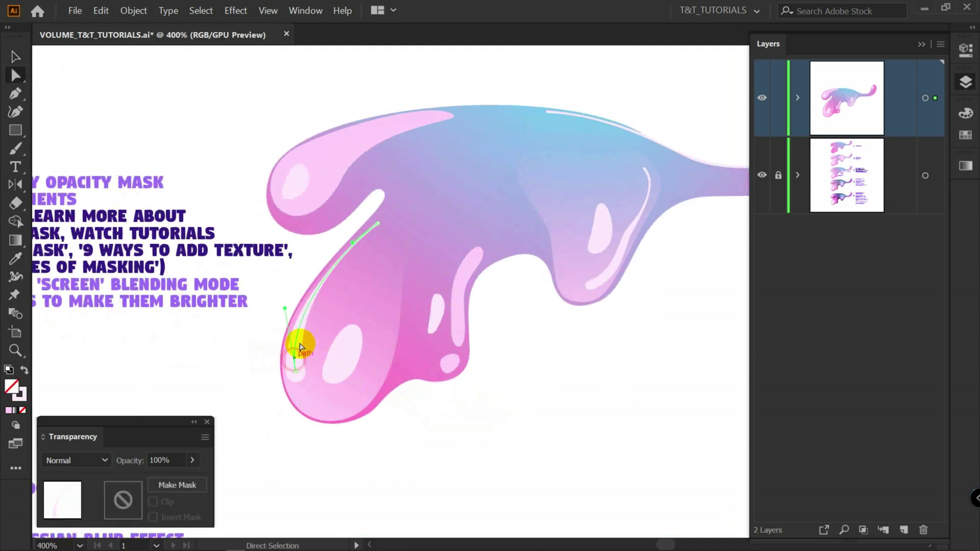
pyautogui.scroll(1, 303, 327)
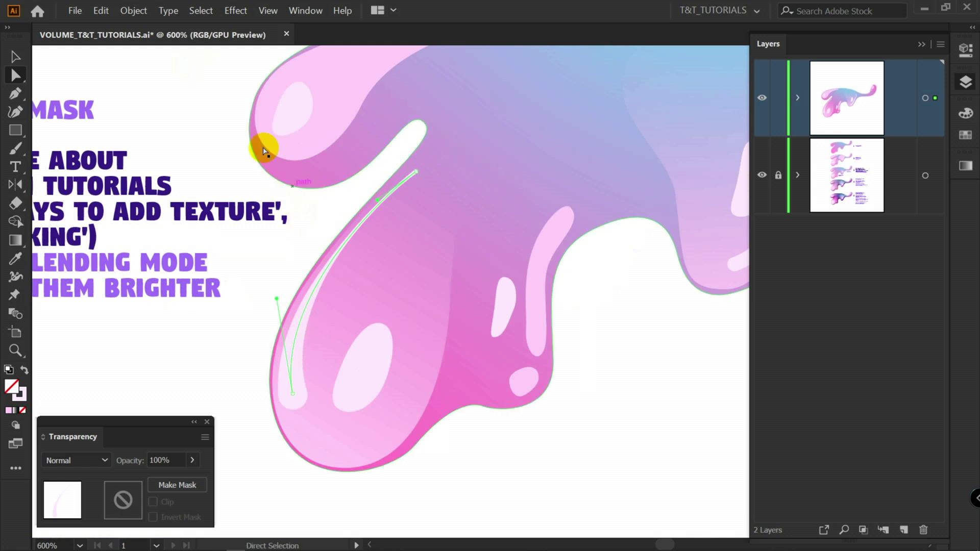
pyautogui.click(139, 11)
pyautogui.click(152, 145)
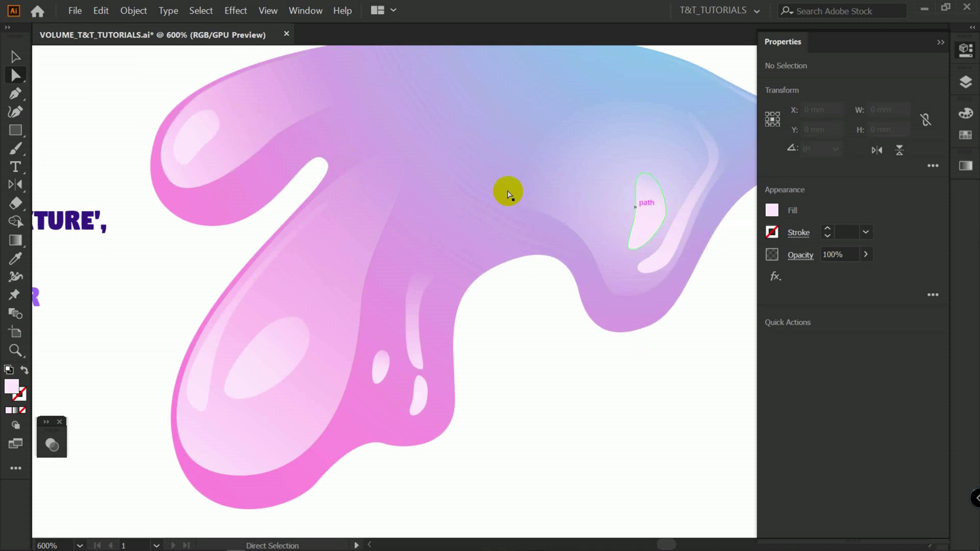
# Step: Apply the Screen blending mode to the small highlights on both left lobes and the central drip, including the long edge highlights
pyautogui.click(197, 136)
pyautogui.keyDown('shift'); pyautogui.click(274, 360); pyautogui.keyUp('shift')
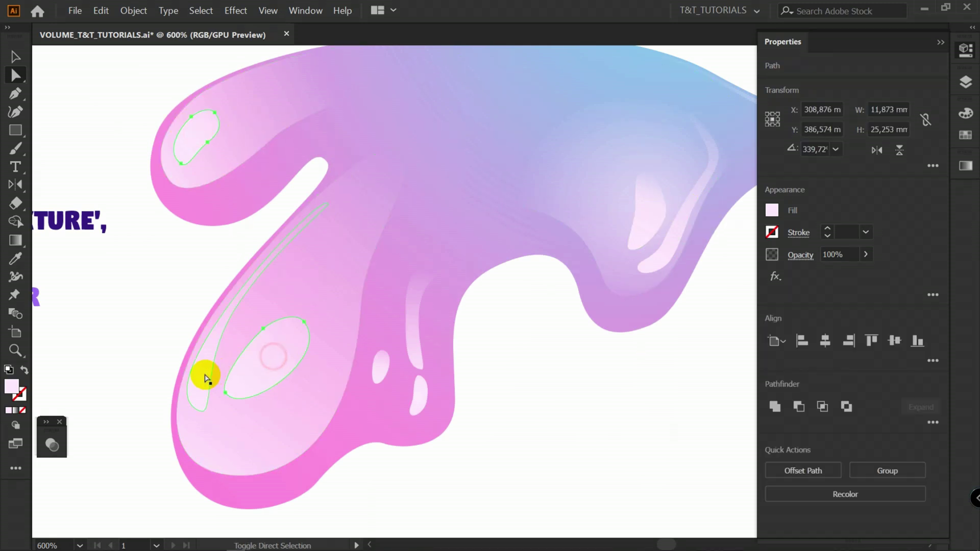
pyautogui.keyDown('shift'); pyautogui.click(202, 377); pyautogui.keyUp('shift')
pyautogui.keyDown('shift'); pyautogui.click(641, 221); pyautogui.keyUp('shift')
pyautogui.keyDown('shift'); pyautogui.click(666, 252); pyautogui.keyUp('shift')
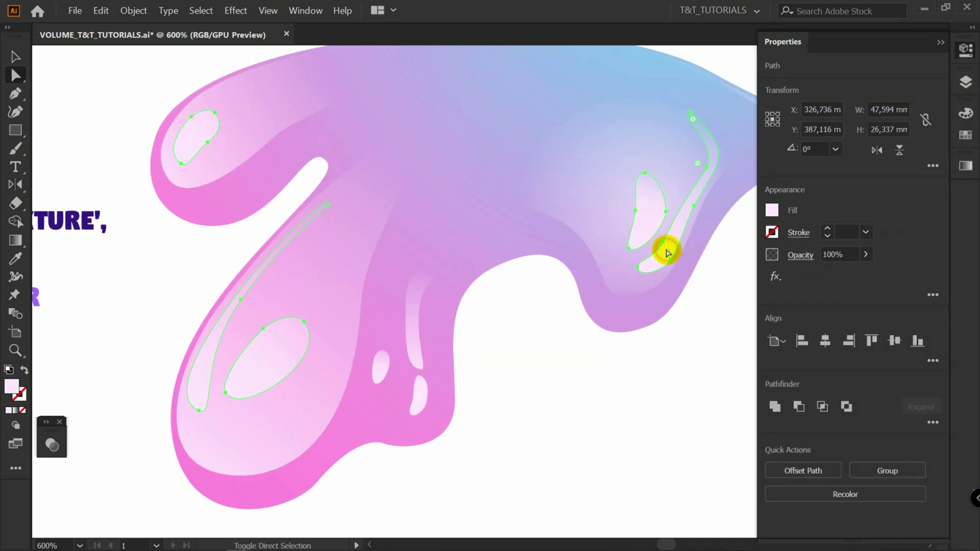
pyautogui.click(800, 256)
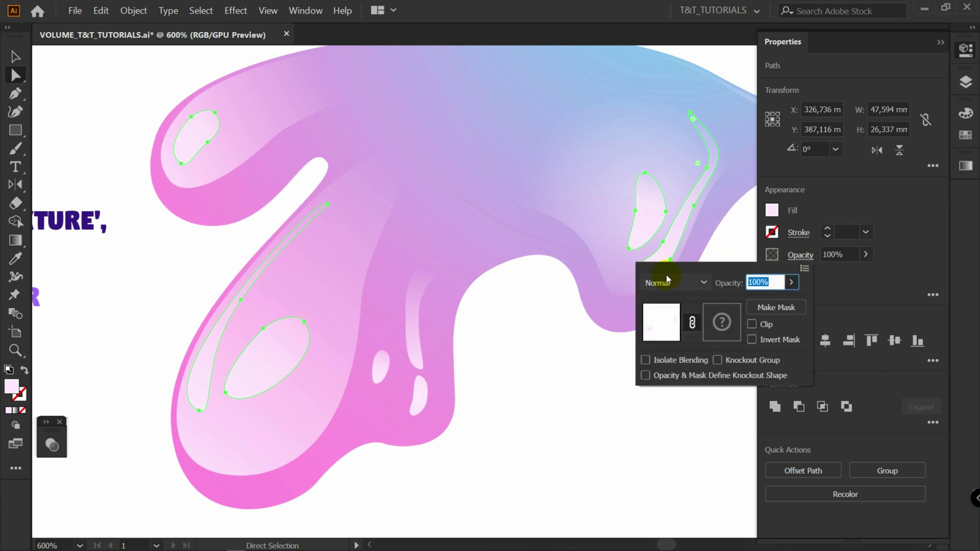
pyautogui.click(704, 283)
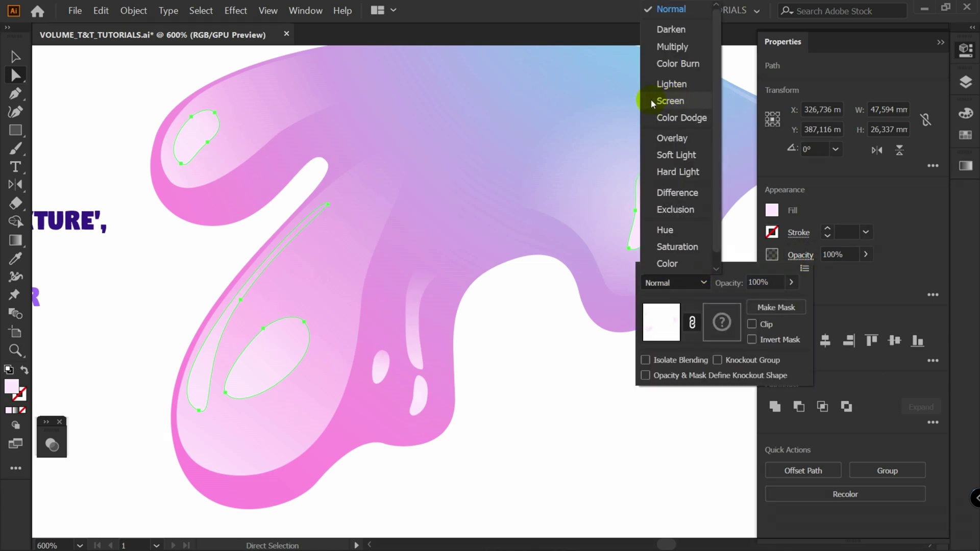
pyautogui.click(694, 102)
pyautogui.click(192, 372)
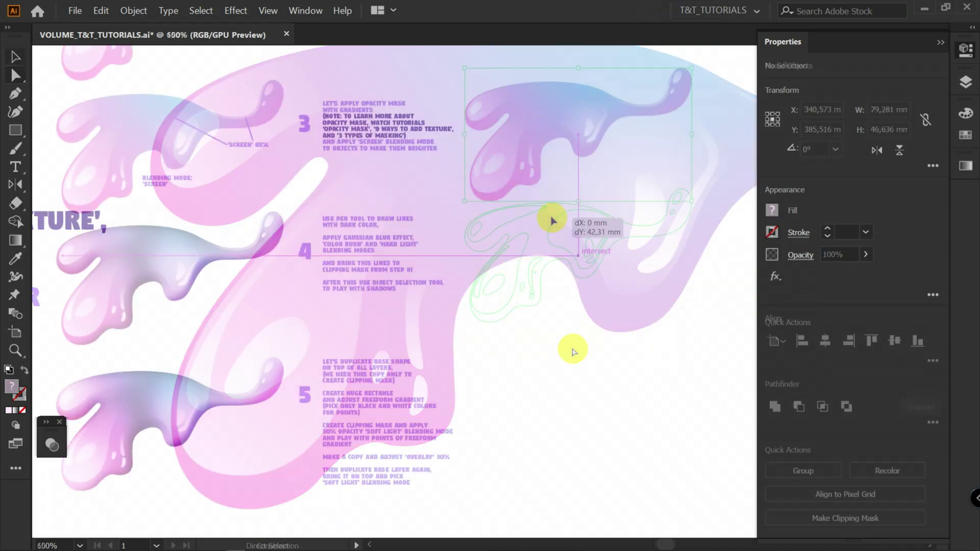
# Step: Set the drawing color to black (000000) and swap it to the stroke, leaving no fill
pyautogui.moveTo(553, 219); pyautogui.dragTo(550, 211)
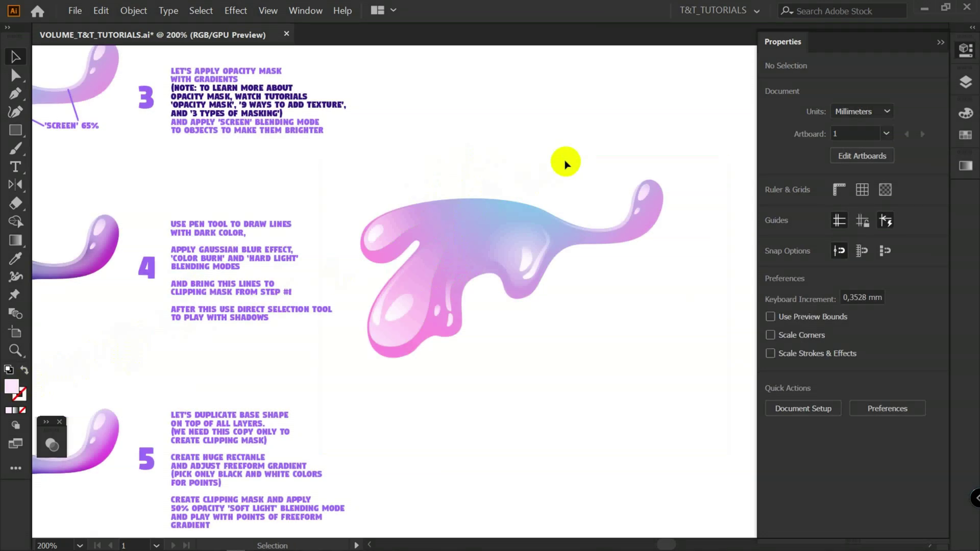
pyautogui.doubleClick(12, 386)
pyautogui.click(577, 362)
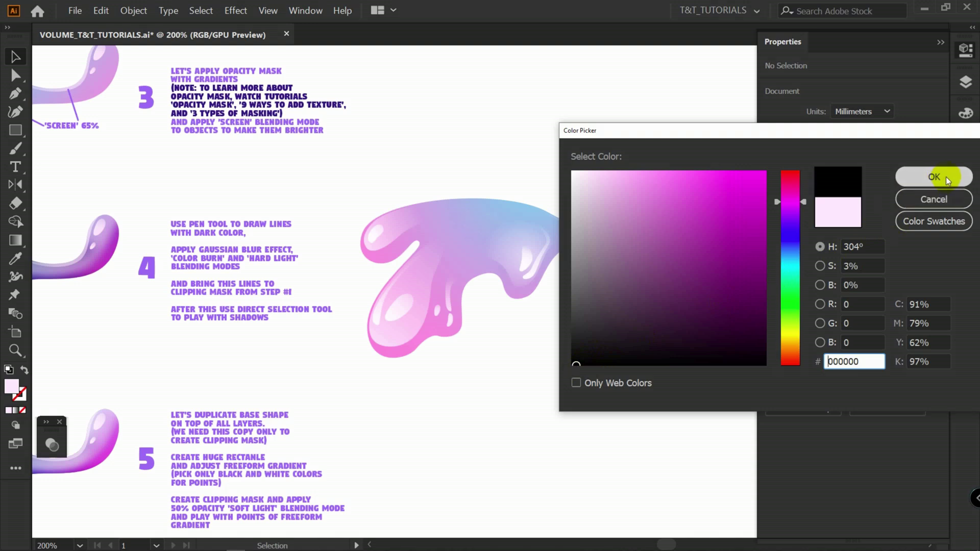
pyautogui.click(946, 176)
pyautogui.click(282, 298)
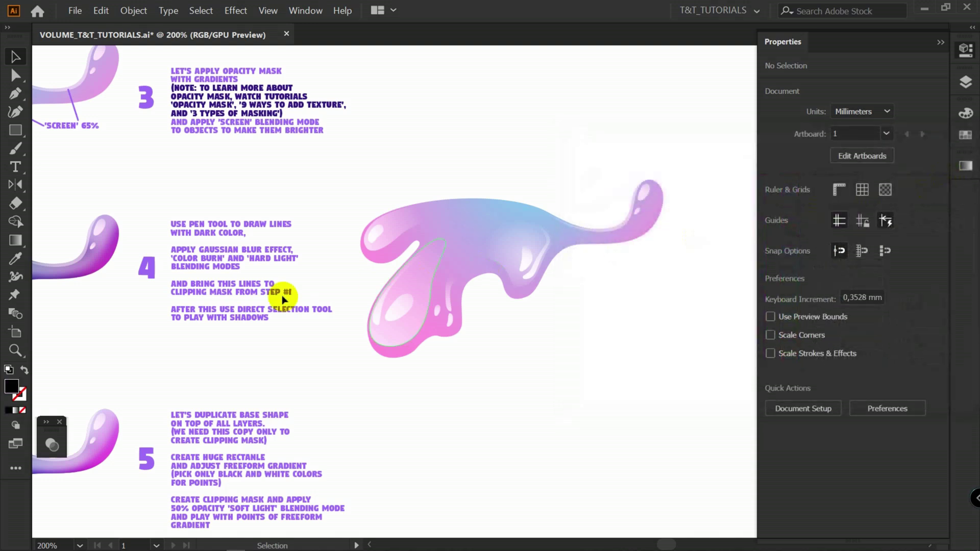
pyautogui.click(24, 369)
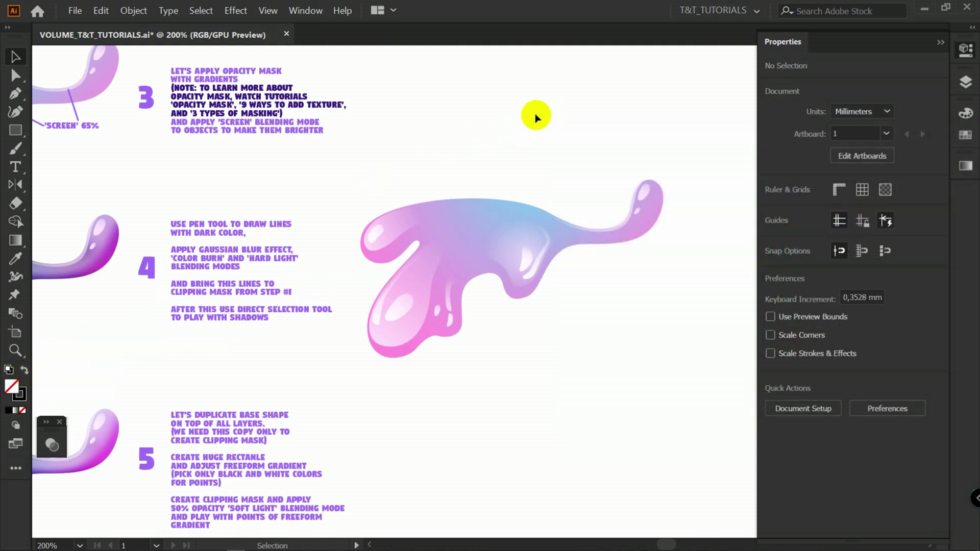
# Step: Draw a curved 1 pt black line with the Pen tool from above the body down across it into the gap between the drips
pyautogui.press('p')
pyautogui.click(510, 151)
pyautogui.moveTo(453, 244); pyautogui.dragTo(498, 236)
pyautogui.scroll(2, 522, 231)
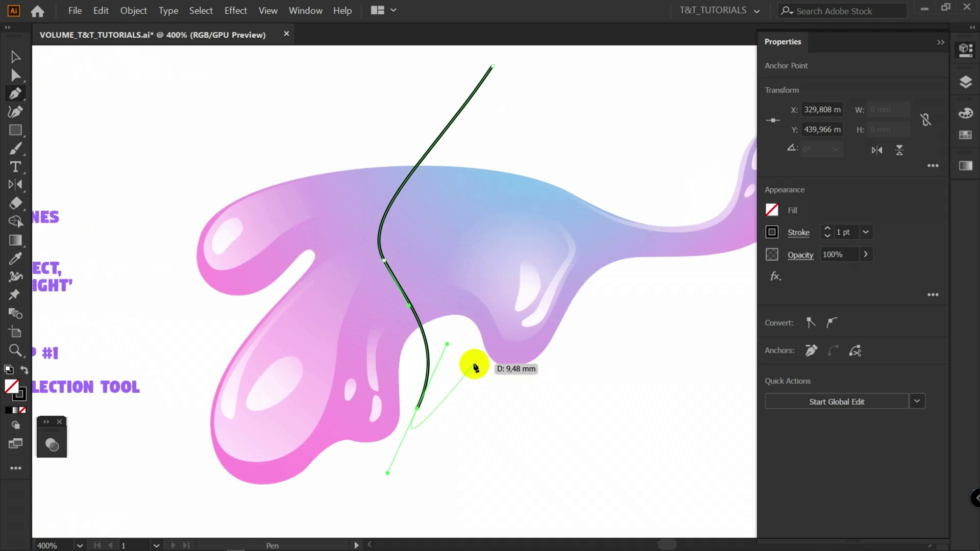
pyautogui.moveTo(475, 366); pyautogui.dragTo(475, 367)
pyautogui.press('v')
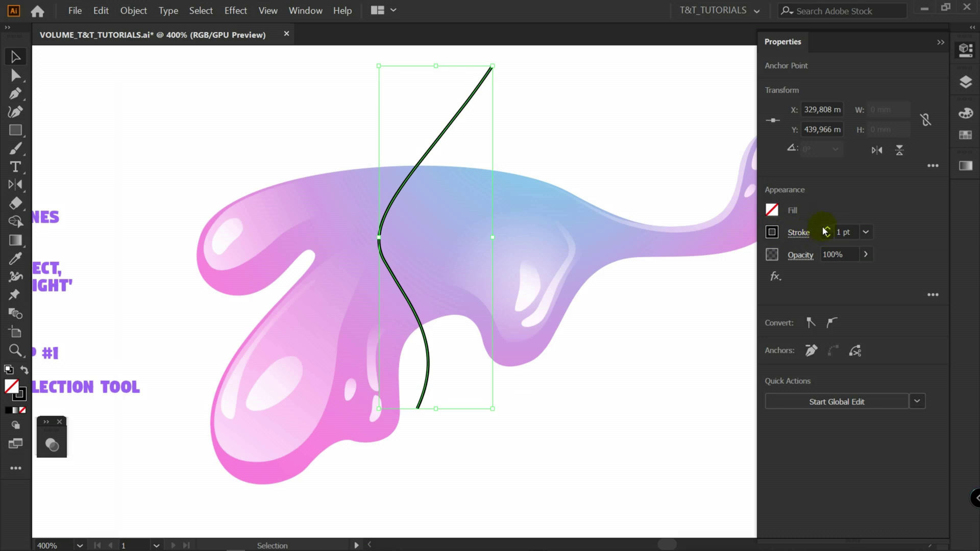
# Step: Apply a Gaussian Blur with a radius of about 10.1 pixels to the curved black line across the body
pyautogui.scroll(1, 645, 174)
pyautogui.click(235, 13)
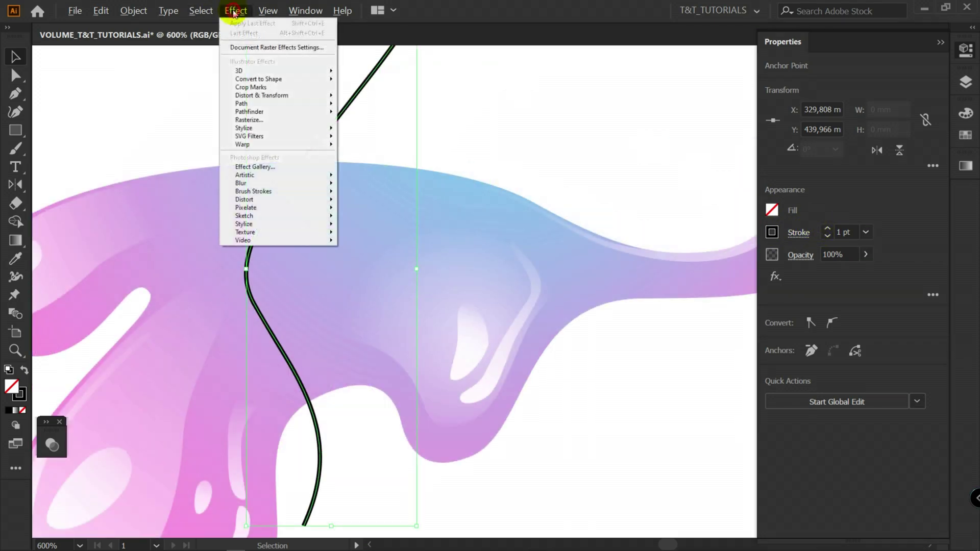
pyautogui.moveTo(341, 189)
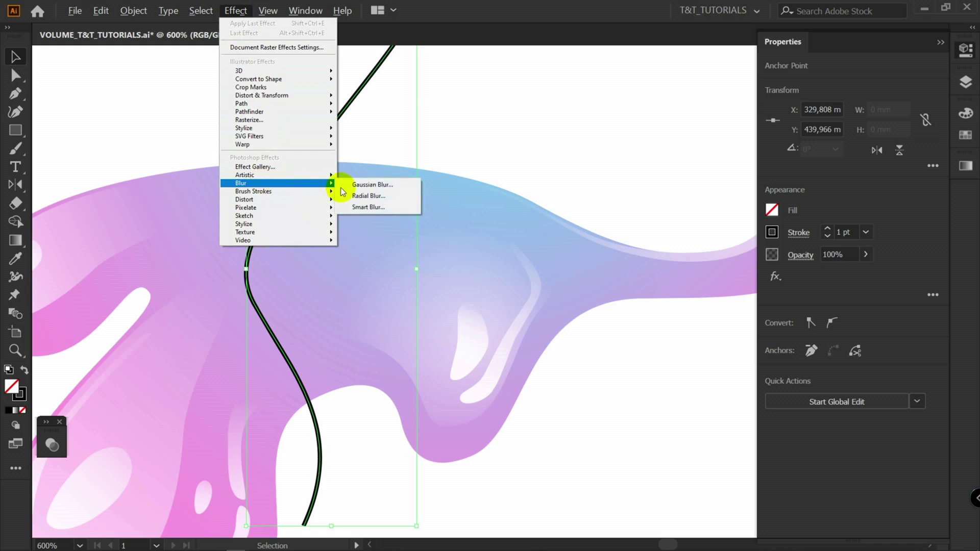
pyautogui.click(377, 186)
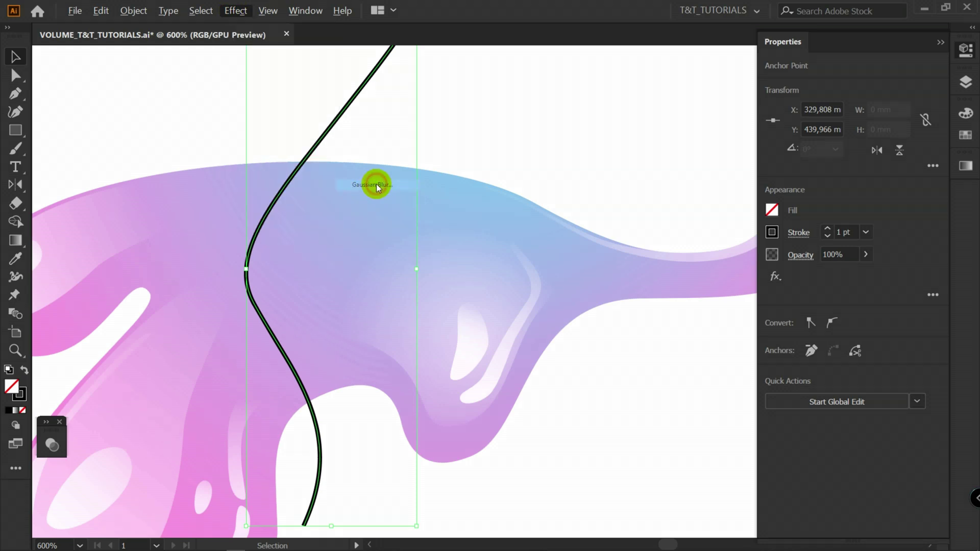
pyautogui.click(530, 256)
pyautogui.moveTo(580, 225); pyautogui.dragTo(576, 224)
pyautogui.click(601, 259)
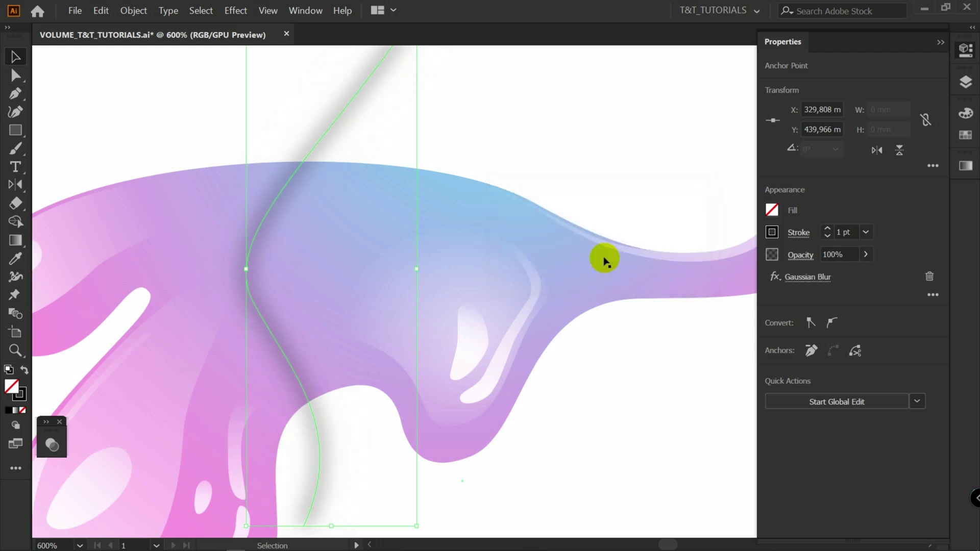
# Step: Set the blurred line's blending mode to Multiply
pyautogui.click(803, 255)
pyautogui.click(696, 283)
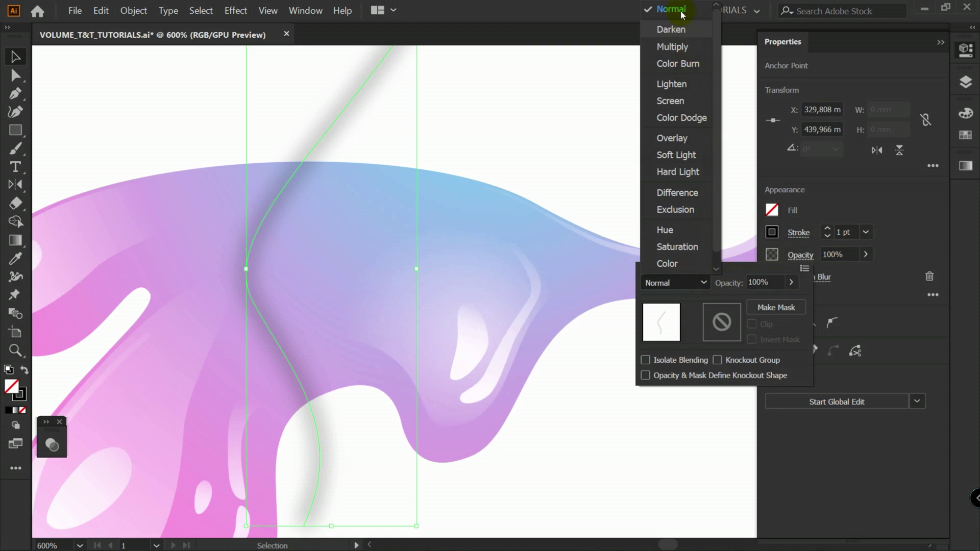
pyautogui.click(679, 49)
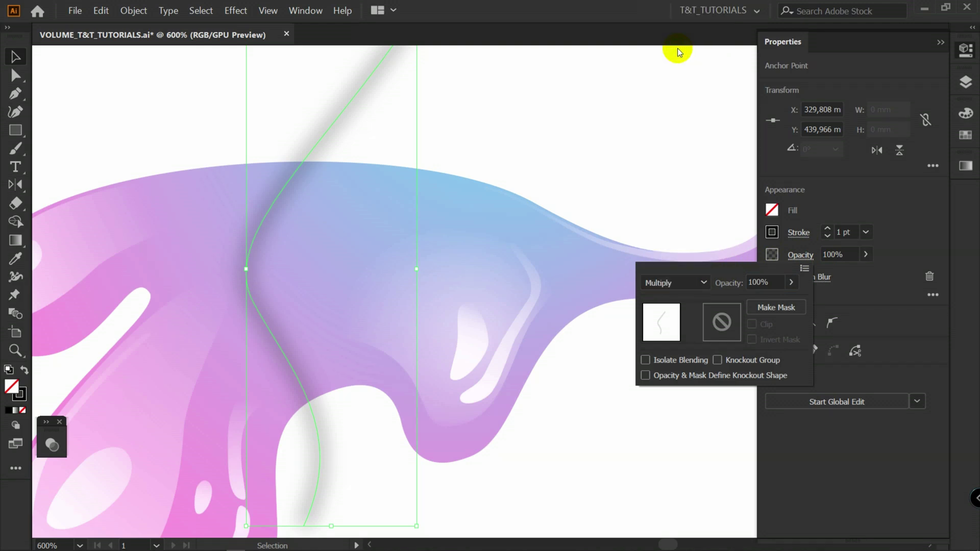
# Step: Increase the blurred line's stroke weight to 10 pt
pyautogui.click(828, 228)
pyautogui.click(828, 229)
pyautogui.click(827, 228)
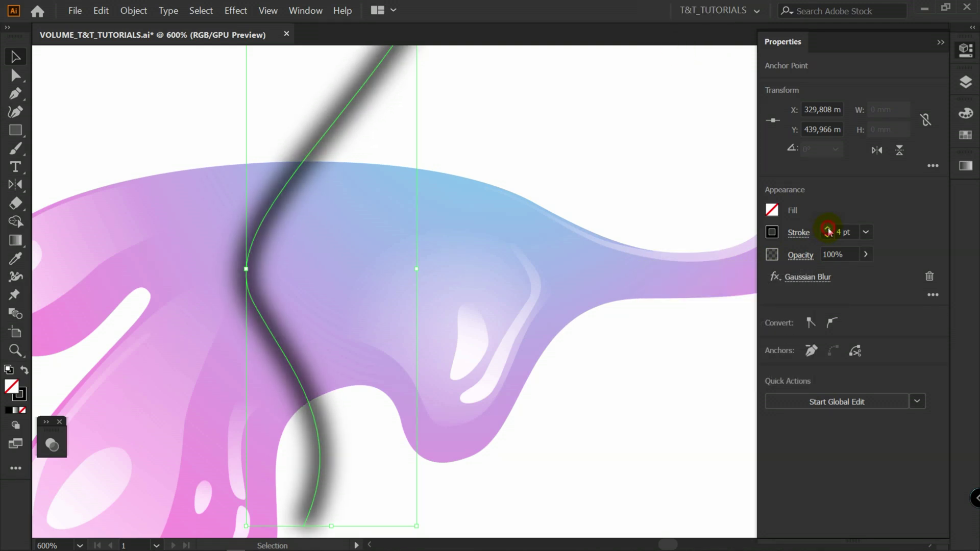
pyautogui.click(828, 228)
pyautogui.click(828, 228)
pyautogui.click(828, 228)
pyautogui.click(828, 228)
pyautogui.click(828, 228)
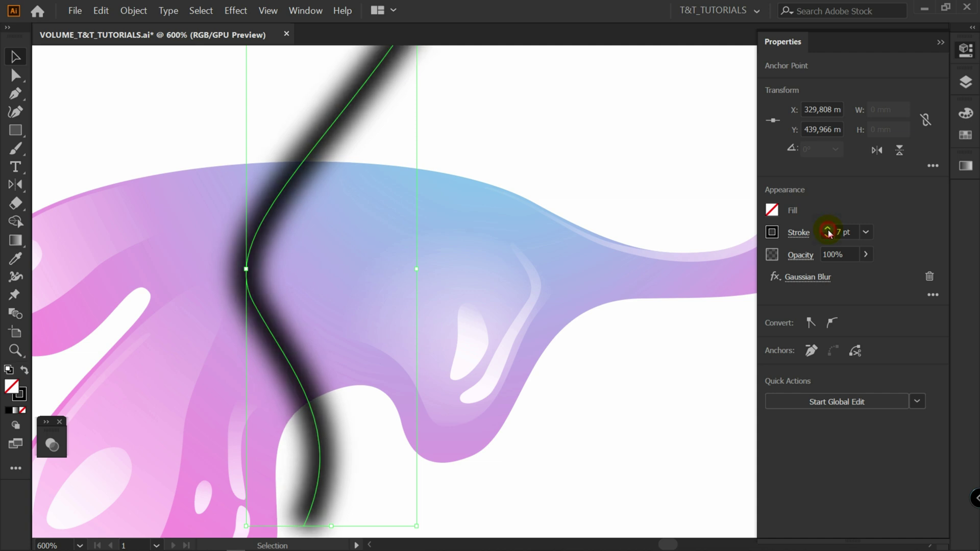
pyautogui.click(827, 228)
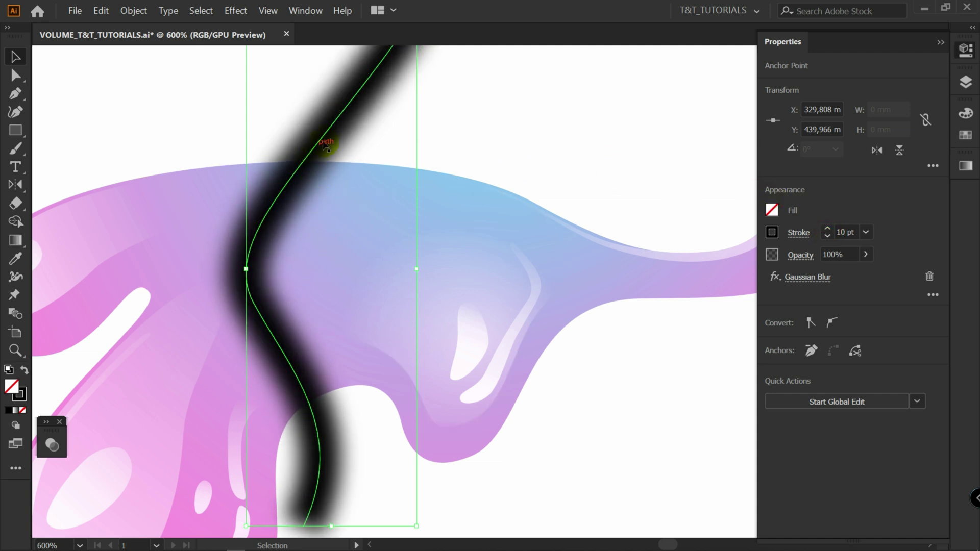
# Step: Raise the line's Gaussian Blur radius to about 36.1 pixels with the preview on, and deselect it
pyautogui.click(811, 278)
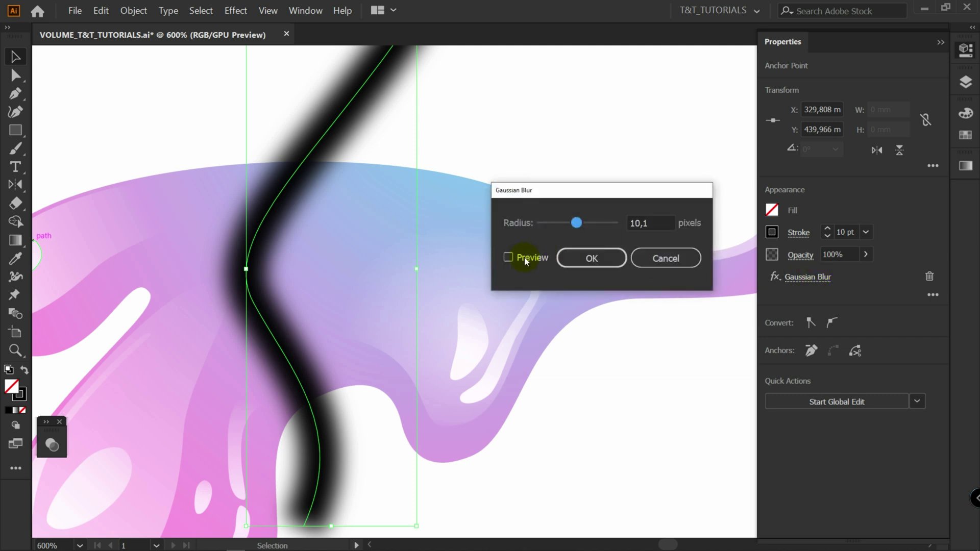
pyautogui.moveTo(592, 223); pyautogui.dragTo(583, 223)
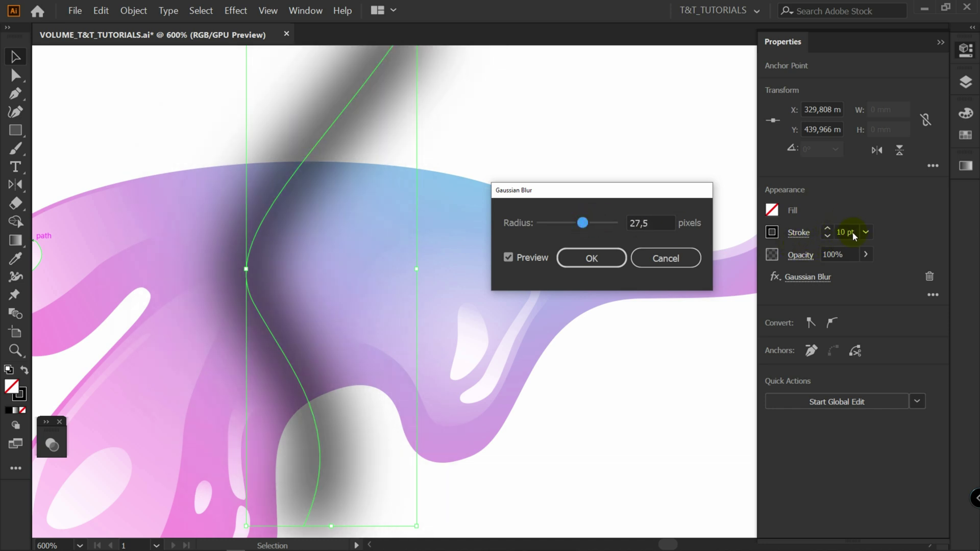
pyautogui.moveTo(585, 226); pyautogui.dragTo(587, 223)
pyautogui.click(591, 258)
pyautogui.scroll(-1, 528, 199)
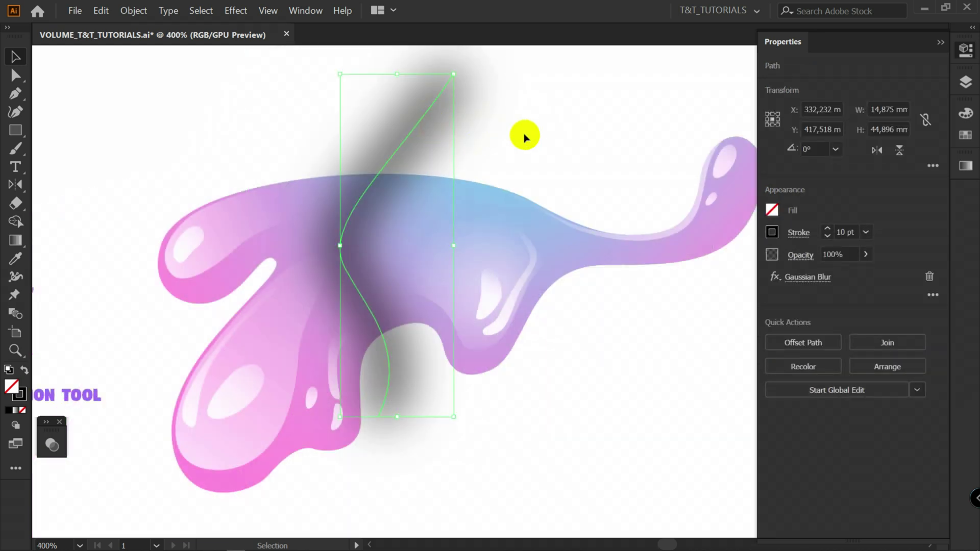
pyautogui.click(561, 118)
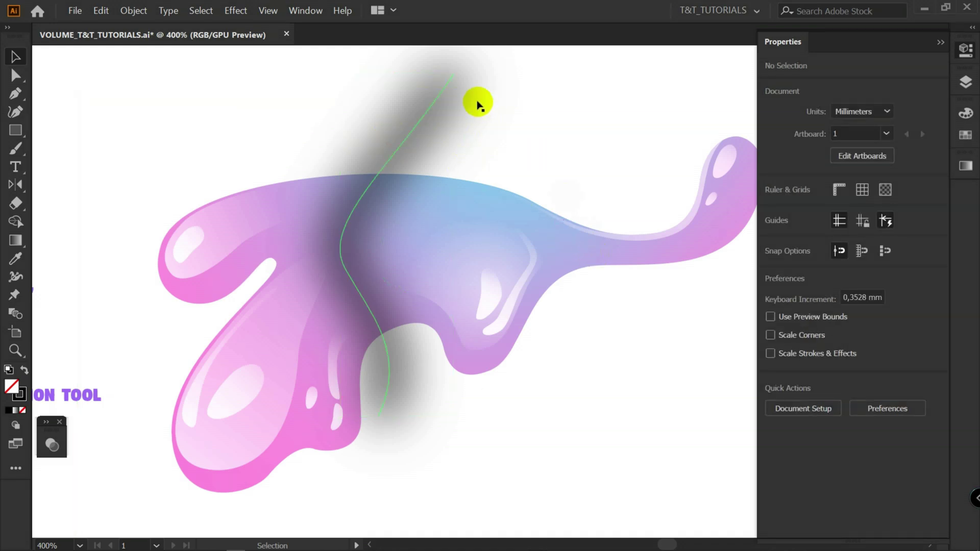
# Step: Cut the blurred line and paste it directly in front of the gradient rectangle inside the splash's clip group
pyautogui.click(440, 114)
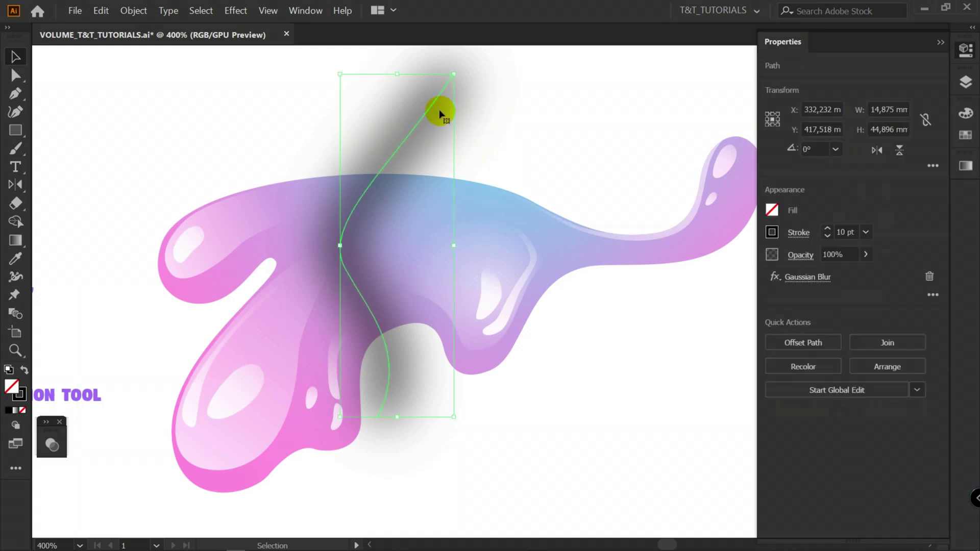
pyautogui.press('a')
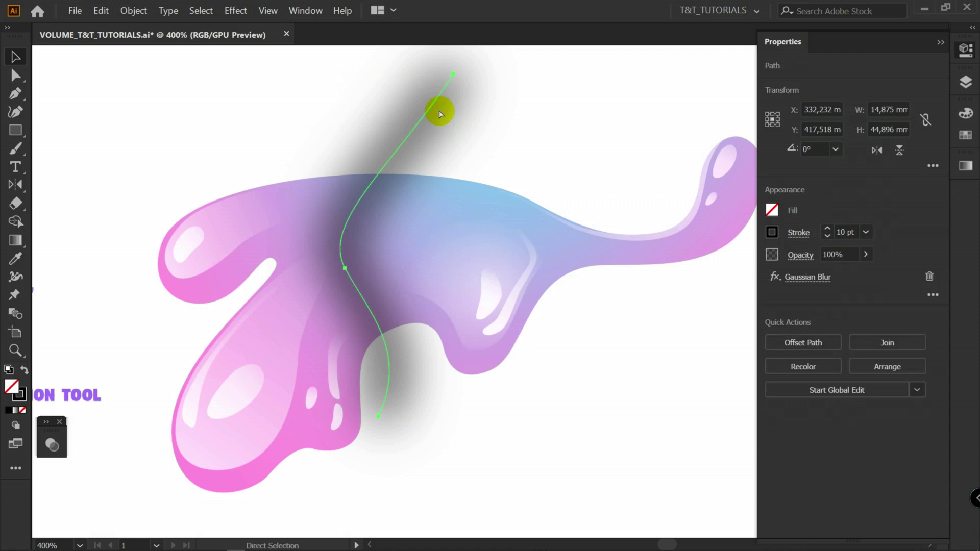
pyautogui.press('v')
pyautogui.press('Delete')
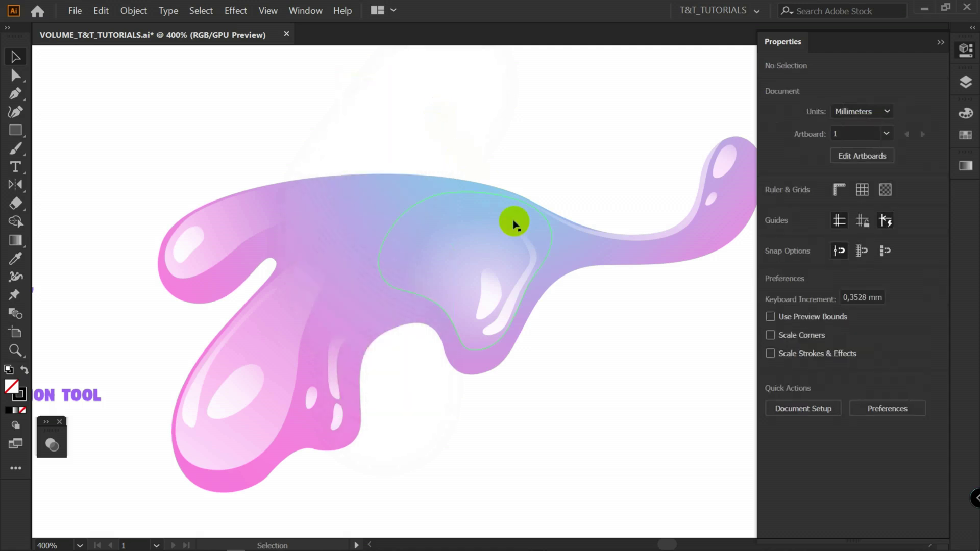
pyautogui.press('F7')
pyautogui.click(919, 405)
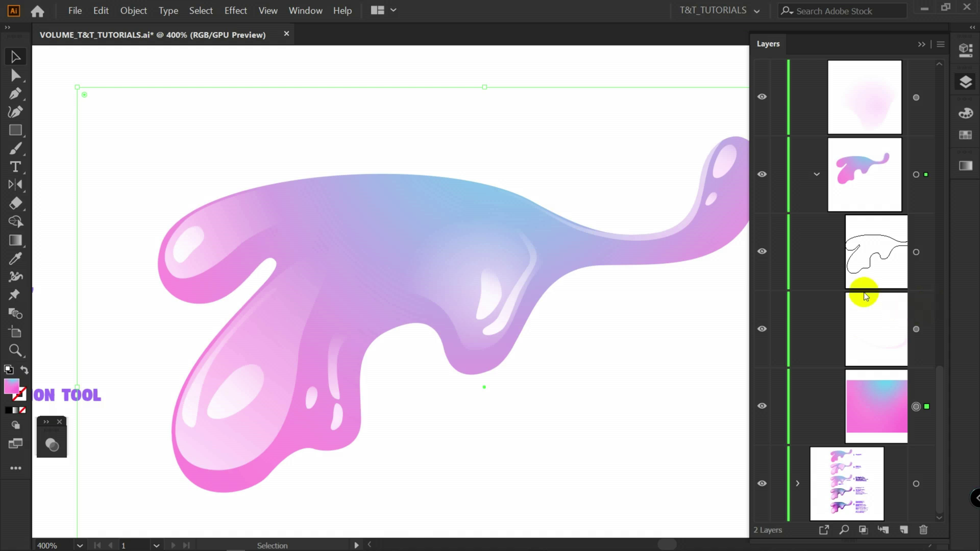
pyautogui.hotkey('ctrl', 'f')
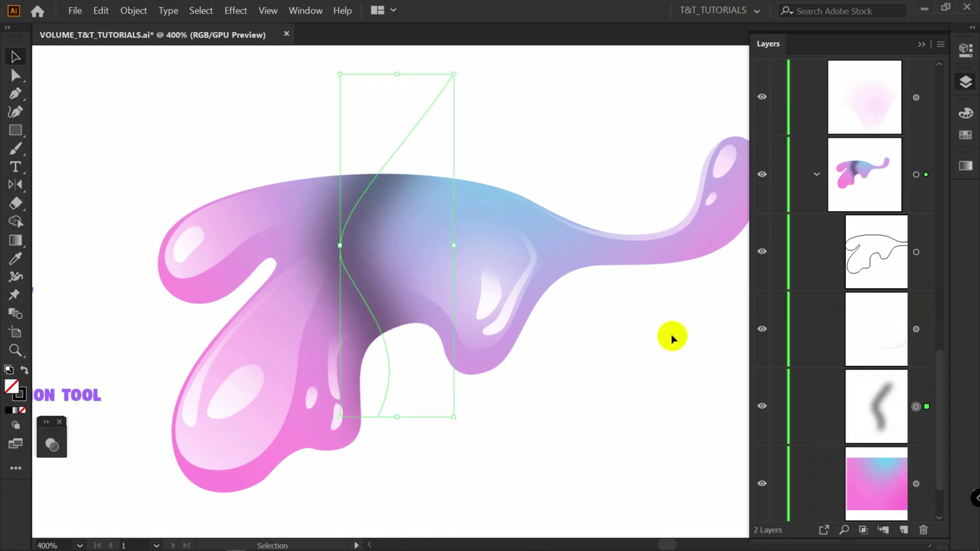
pyautogui.click(536, 343)
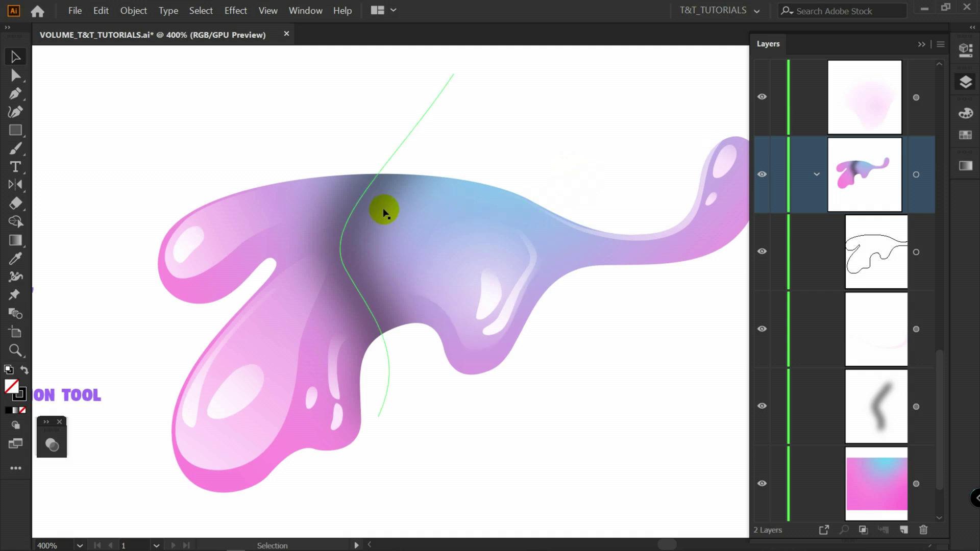
# Step: Draw a second curved black line with the Pen tool from above the tail's base, below the right drip, to the central drip's lower tip
pyautogui.press('p')
pyautogui.moveTo(639, 172); pyautogui.dragTo(590, 211)
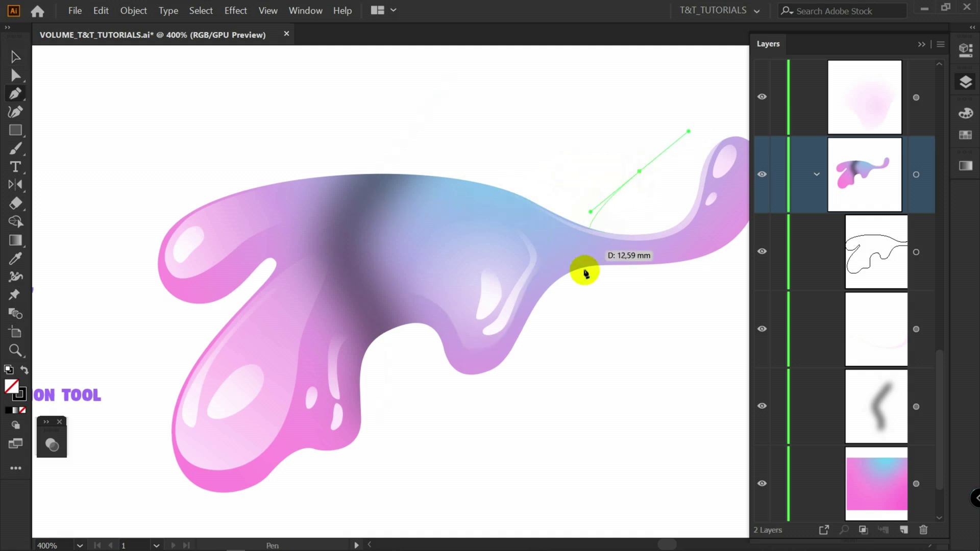
pyautogui.moveTo(586, 320); pyautogui.dragTo(568, 346)
pyautogui.click(541, 364)
pyautogui.moveTo(432, 394); pyautogui.dragTo(390, 370)
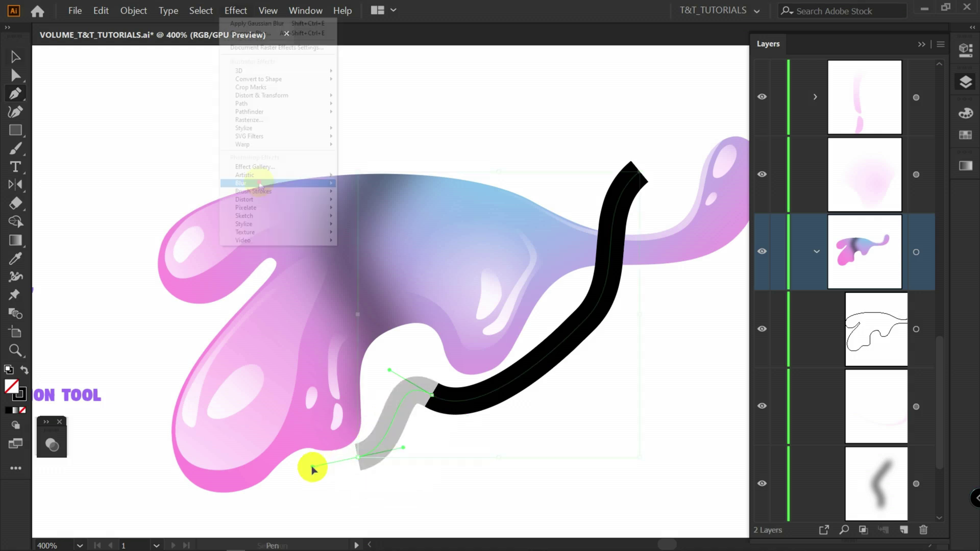
# Step: Apply a Gaussian Blur to the second black line
pyautogui.click(236, 11)
pyautogui.moveTo(275, 183)
pyautogui.click(372, 187)
pyautogui.click(508, 256)
pyautogui.click(582, 256)
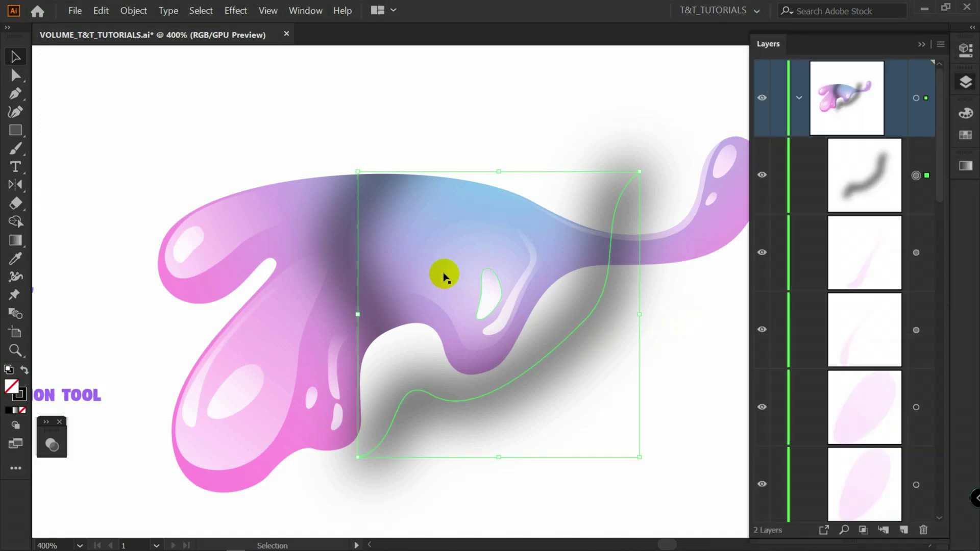
# Step: Move the second blurred line into the clip group and shape it to shade the right drip's lower edge and the tail's base
pyautogui.press('Delete')
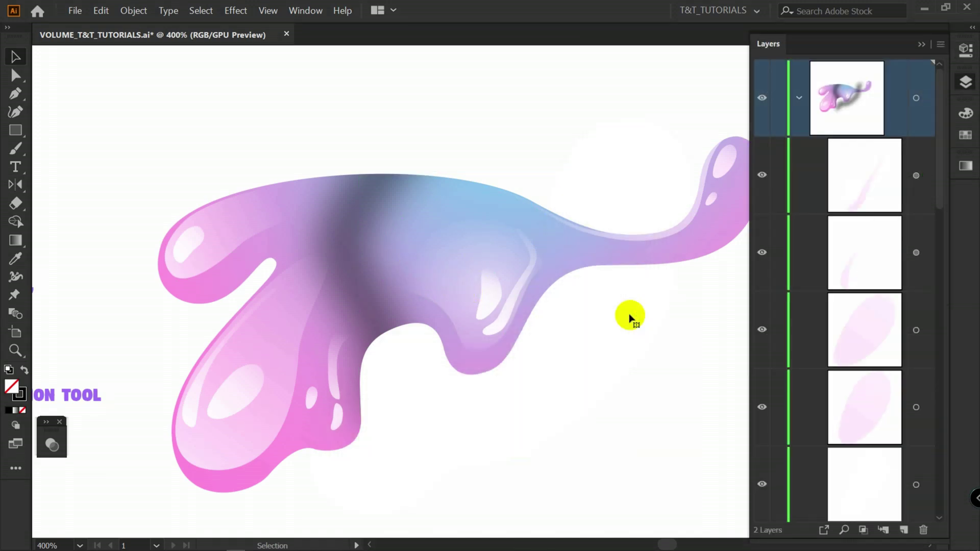
pyautogui.press('a')
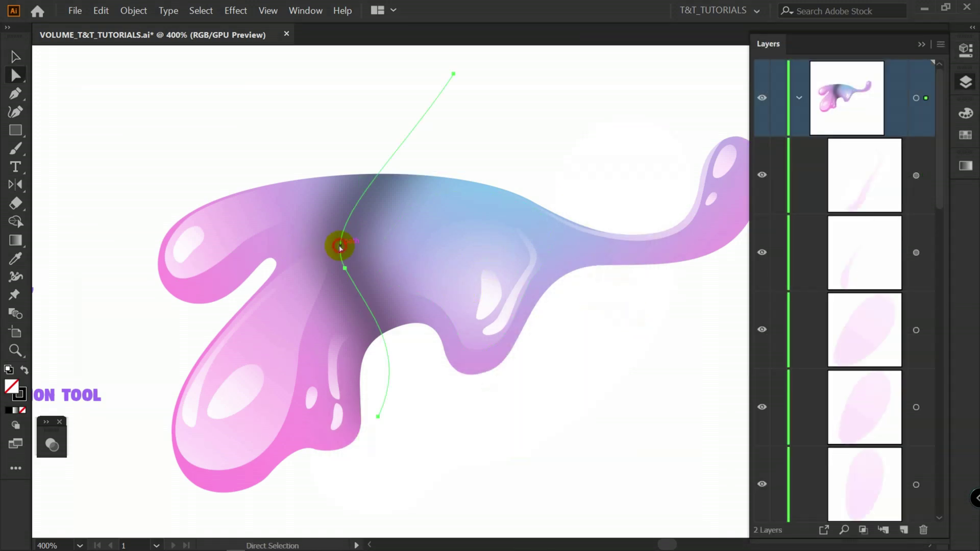
pyautogui.click(638, 351)
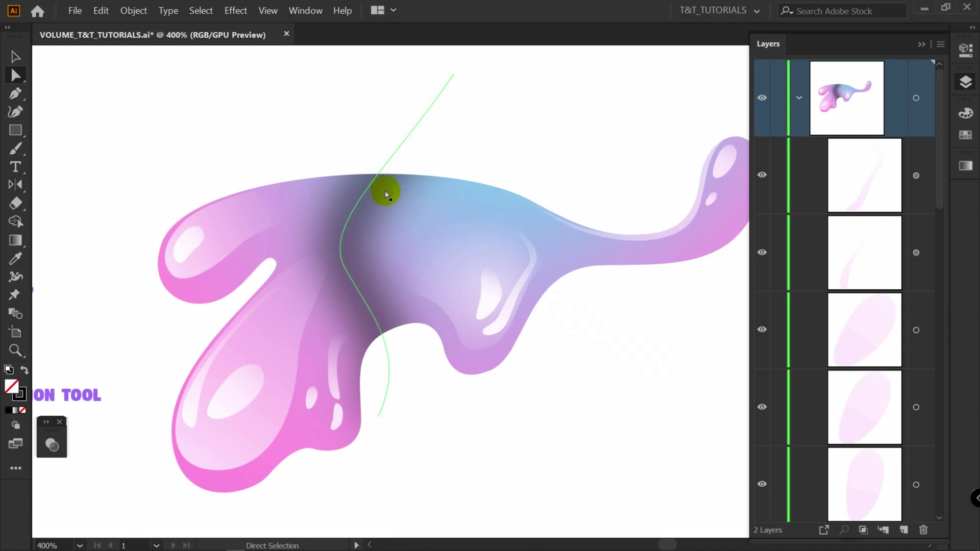
pyautogui.click(350, 213)
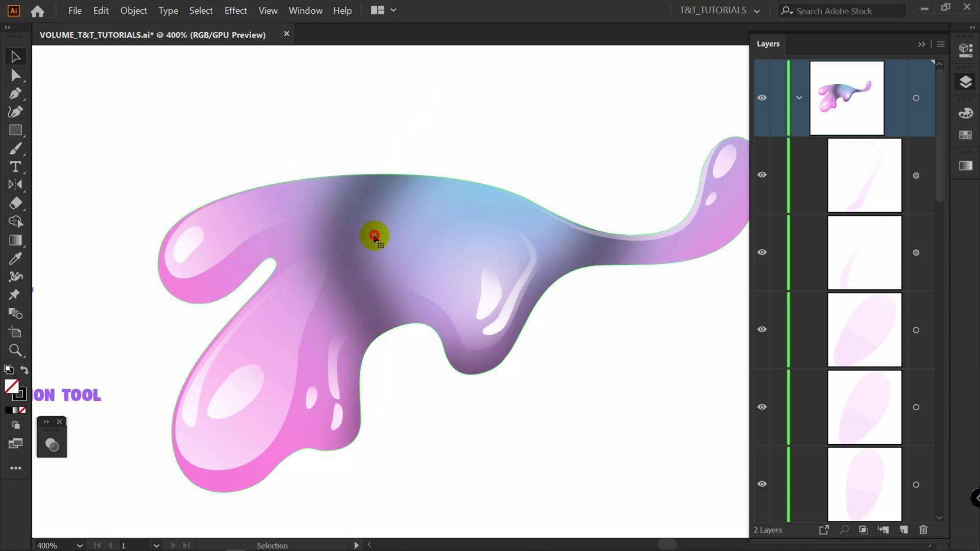
pyautogui.click(375, 236)
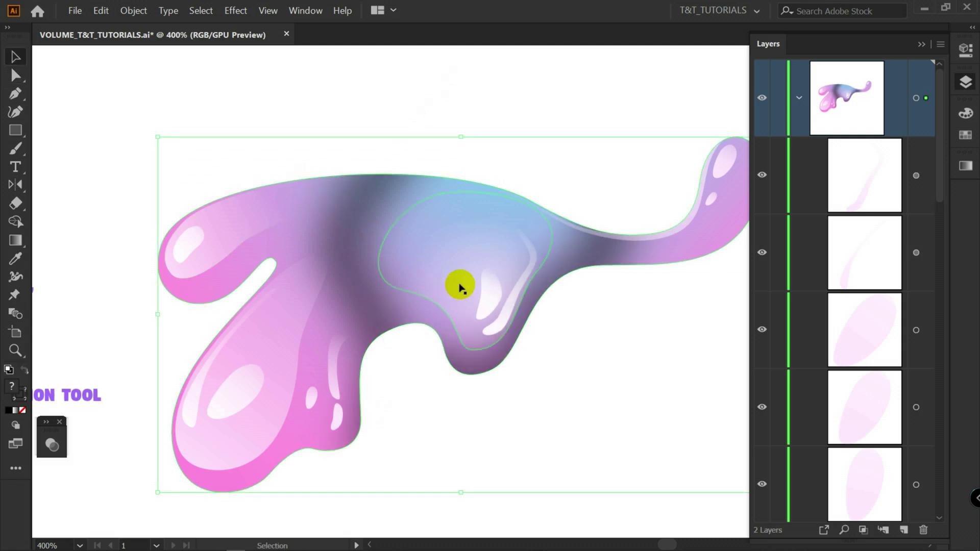
# Step: Isolate the clip group, duplicate the first blurred line onto the lower-left lobe, and rotate the copy to follow the lobe's lower edge
pyautogui.doubleClick(355, 233)
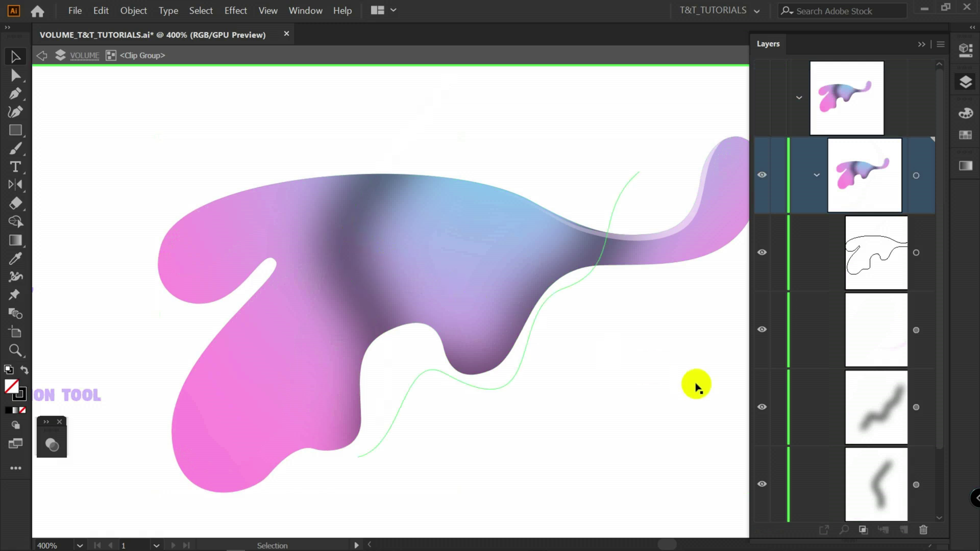
pyautogui.click(344, 263)
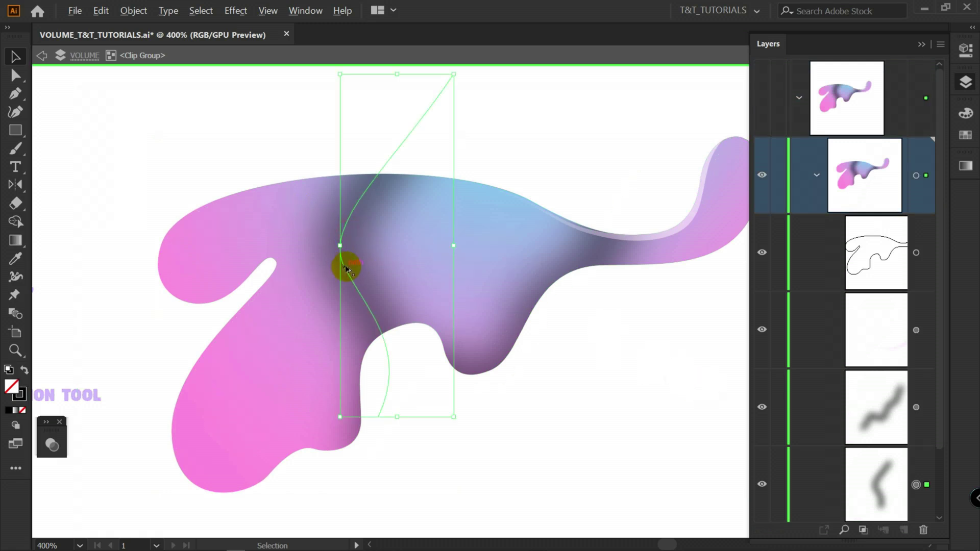
pyautogui.moveTo(346, 268); pyautogui.dragTo(181, 451)
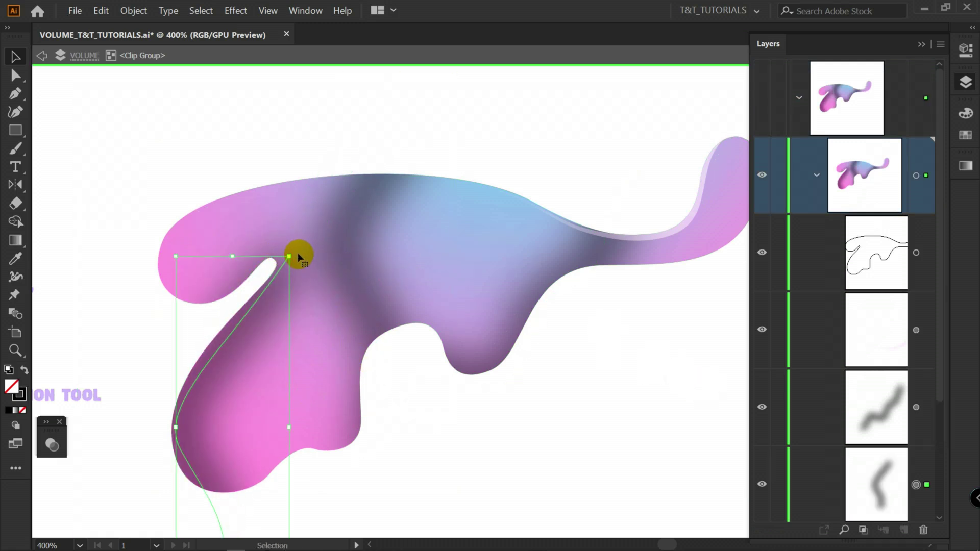
pyautogui.moveTo(294, 252); pyautogui.dragTo(430, 349)
# Step: Reshape the copied shadow line with Direct Selection, moving its middle anchor below the lower-left lobe and its upper end closer to the lobe
pyautogui.press('a')
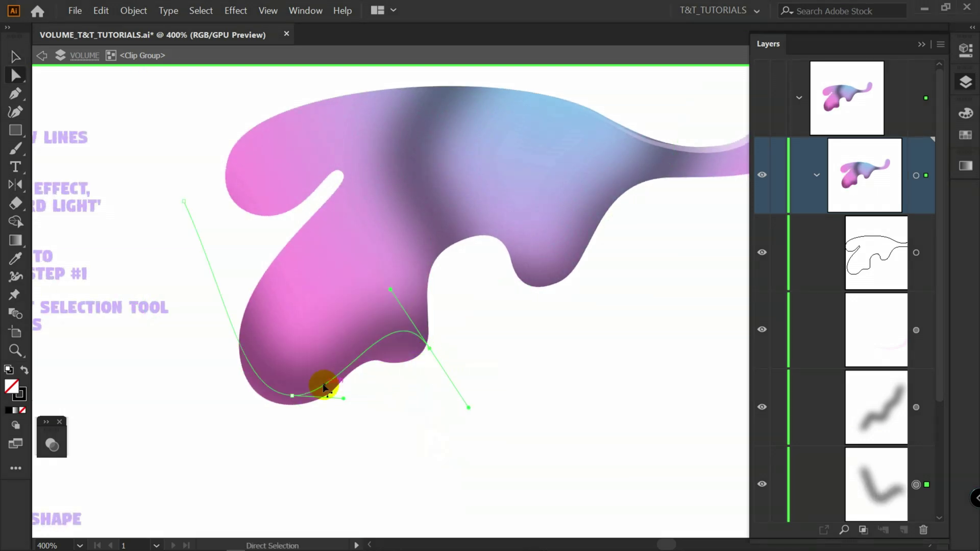
pyautogui.moveTo(294, 397); pyautogui.dragTo(293, 428)
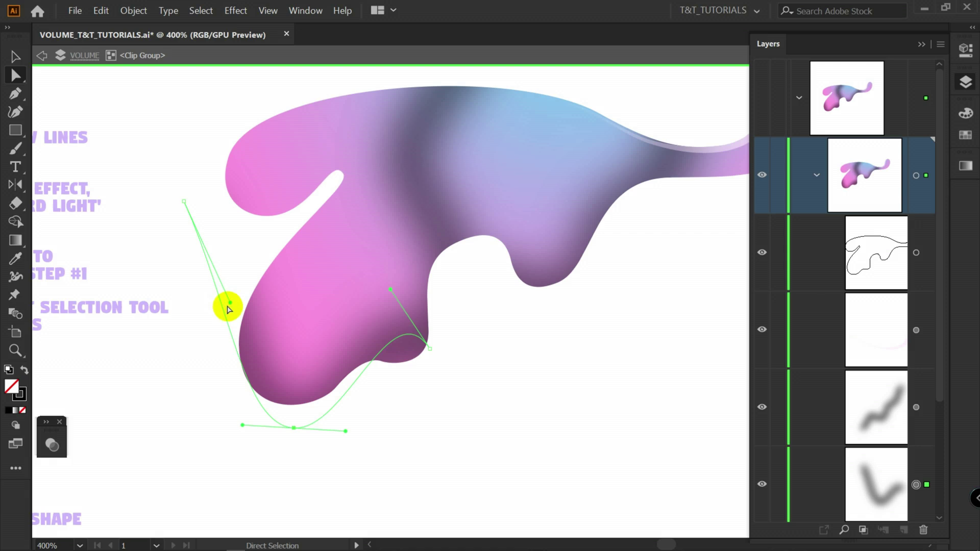
pyautogui.moveTo(184, 202); pyautogui.dragTo(237, 244)
# Step: Reshape another shadow line copy to run from left of the lower lobe through the notch between the left lobes and along the body's upper edge
pyautogui.moveTo(359, 235); pyautogui.dragTo(368, 208)
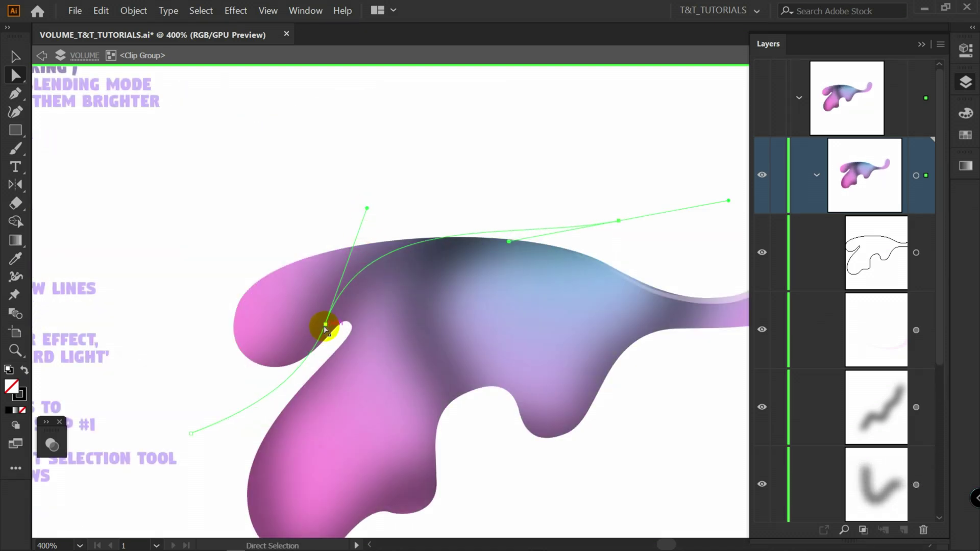
pyautogui.moveTo(326, 325); pyautogui.dragTo(343, 331)
pyautogui.moveTo(258, 409); pyautogui.dragTo(270, 405)
pyautogui.moveTo(482, 348); pyautogui.dragTo(492, 218)
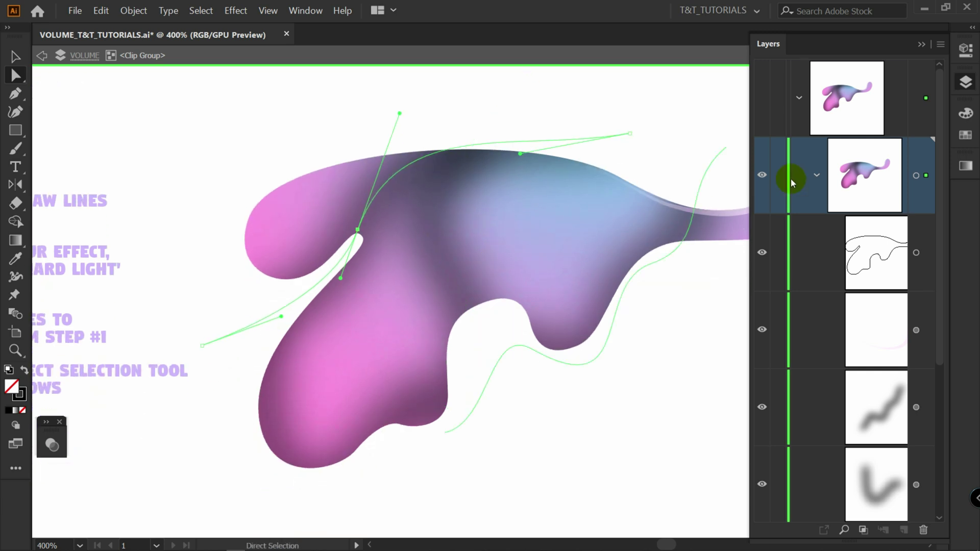
# Step: Set the Gaussian Blur radius of the shadow line through the notch to about 50.6 pixels
pyautogui.click(965, 49)
pyautogui.click(810, 278)
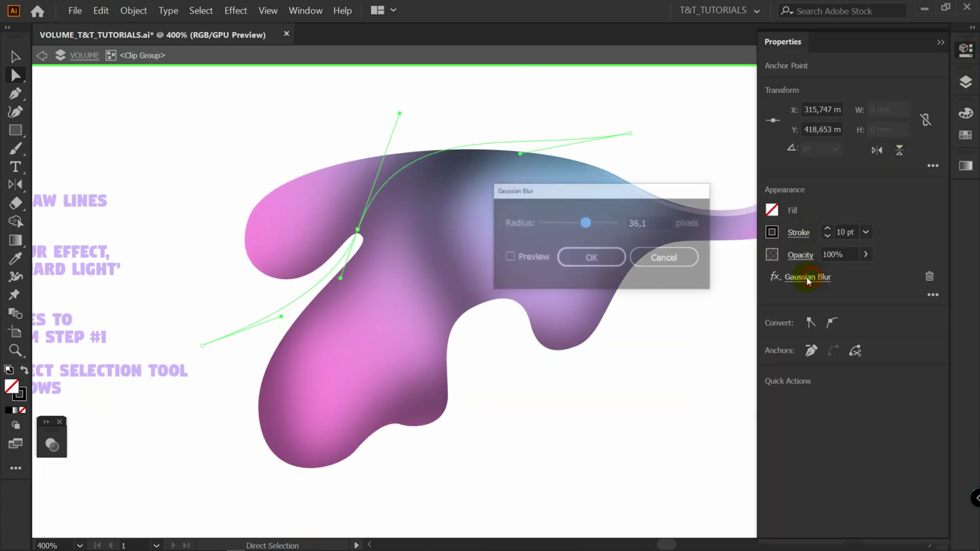
pyautogui.moveTo(585, 223); pyautogui.dragTo(589, 229)
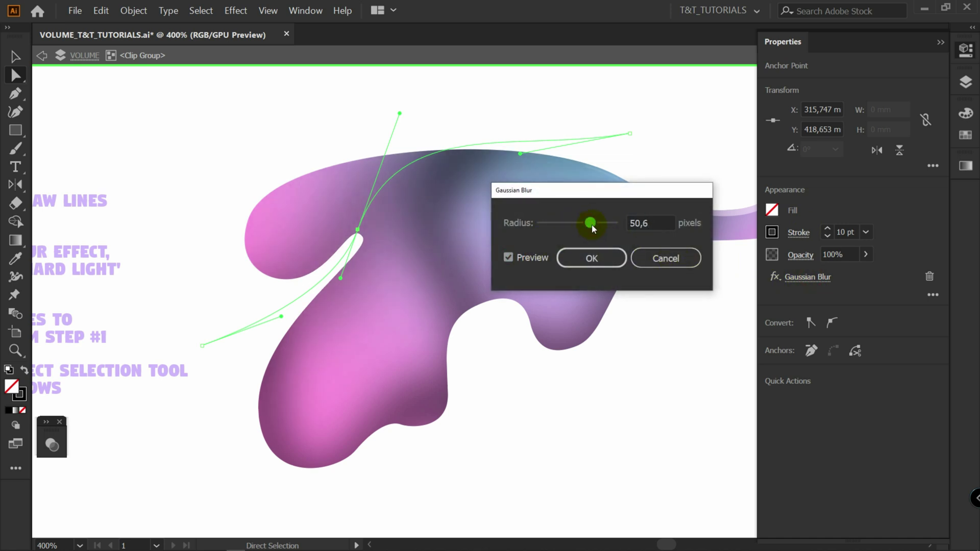
pyautogui.press('Return')
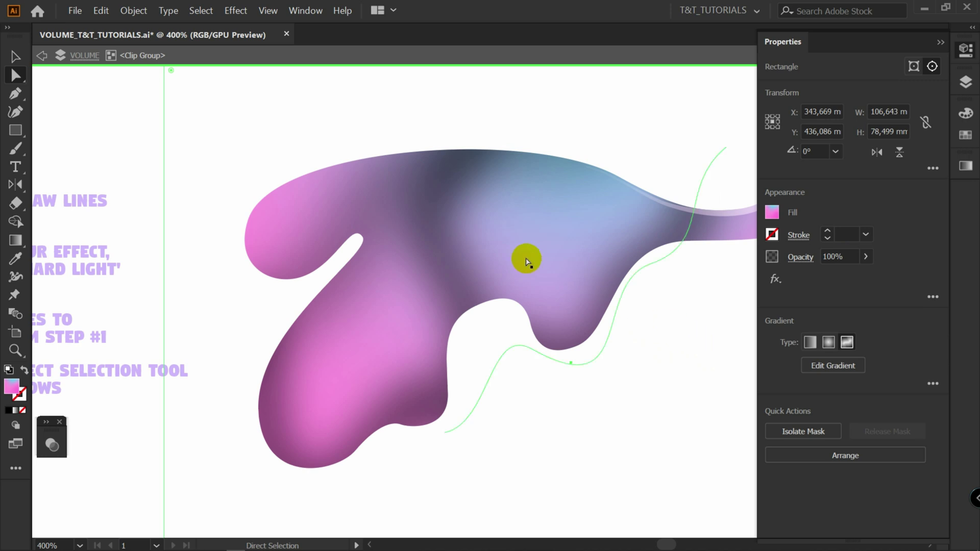
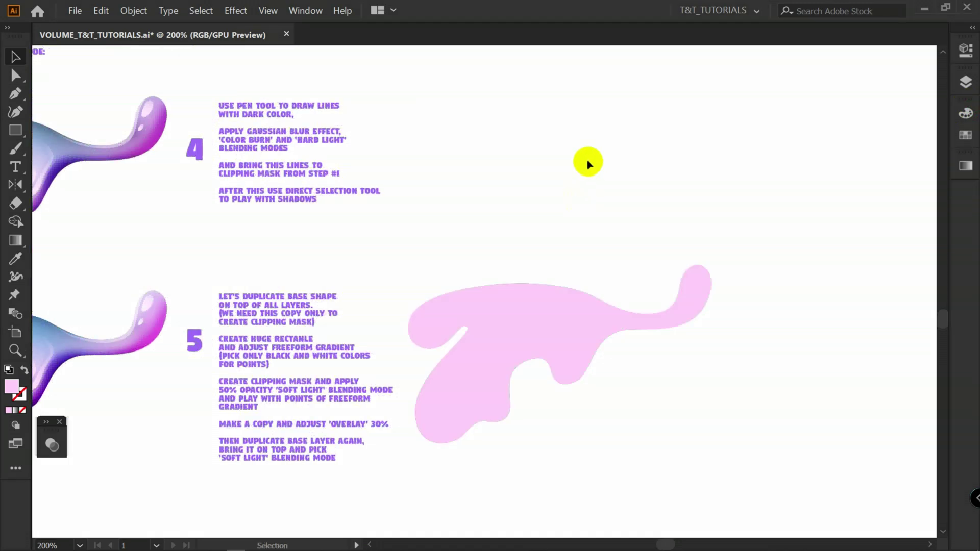
# Step: Draw a rectangle about 119 × 96 mm over the duplicated base shape and make a clipping mask from that shape
pyautogui.scroll(10, 586, 160)
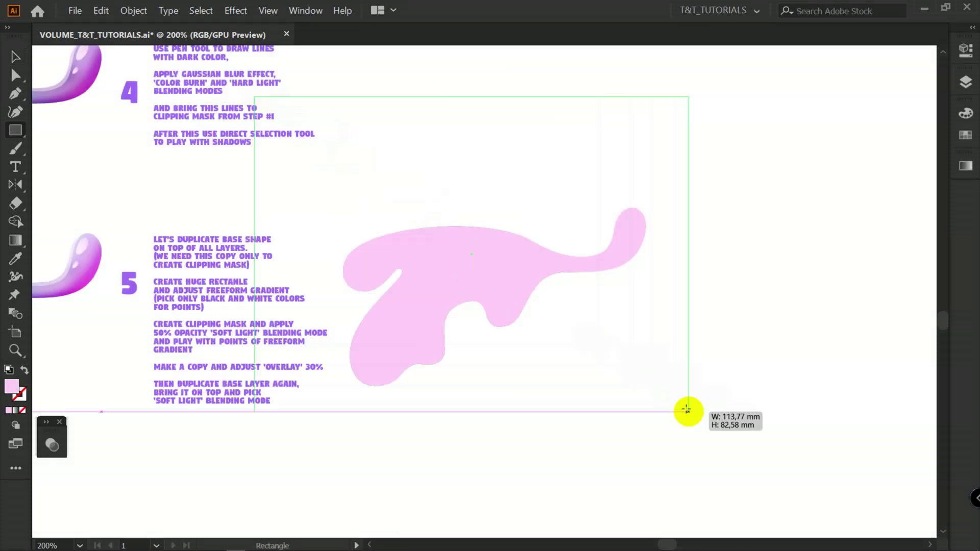
pyautogui.moveTo(687, 408); pyautogui.dragTo(709, 464)
pyautogui.press('v')
pyautogui.click(966, 82)
pyautogui.keyDown('shift'); pyautogui.click(927, 175); pyautogui.keyUp('shift')
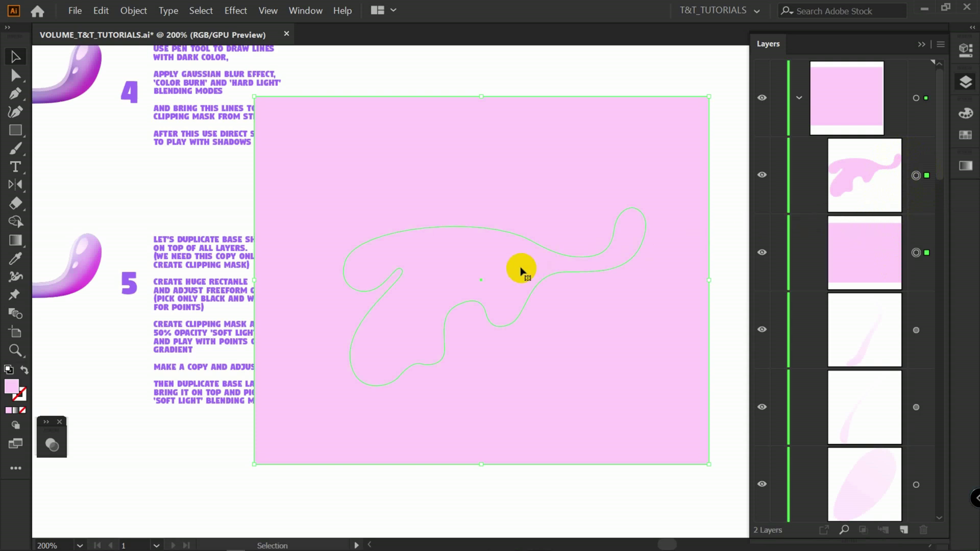
pyautogui.rightClick(521, 270)
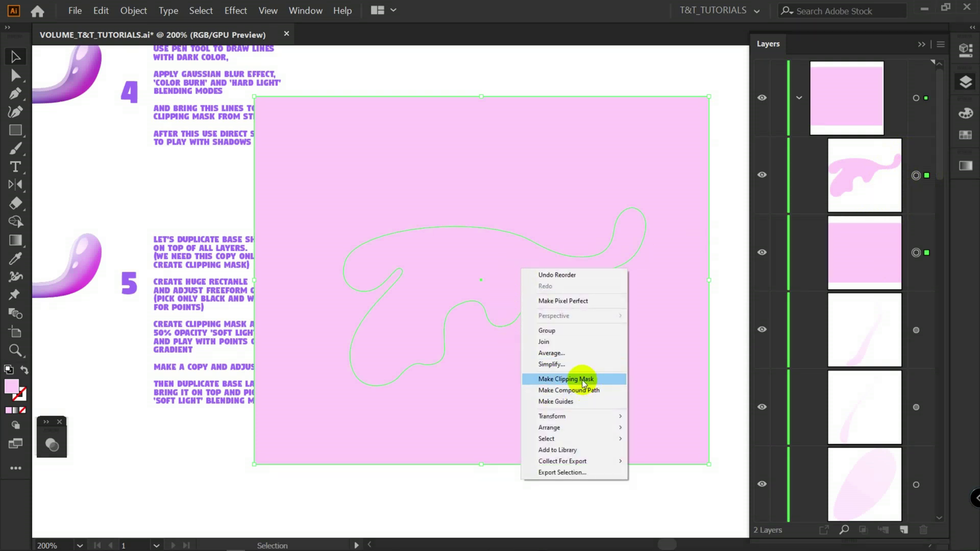
pyautogui.click(560, 379)
# Step: Select the rectangle inside the clip group, apply a freeform gradient to it and delete the surplus colour points at its far side
pyautogui.press('a')
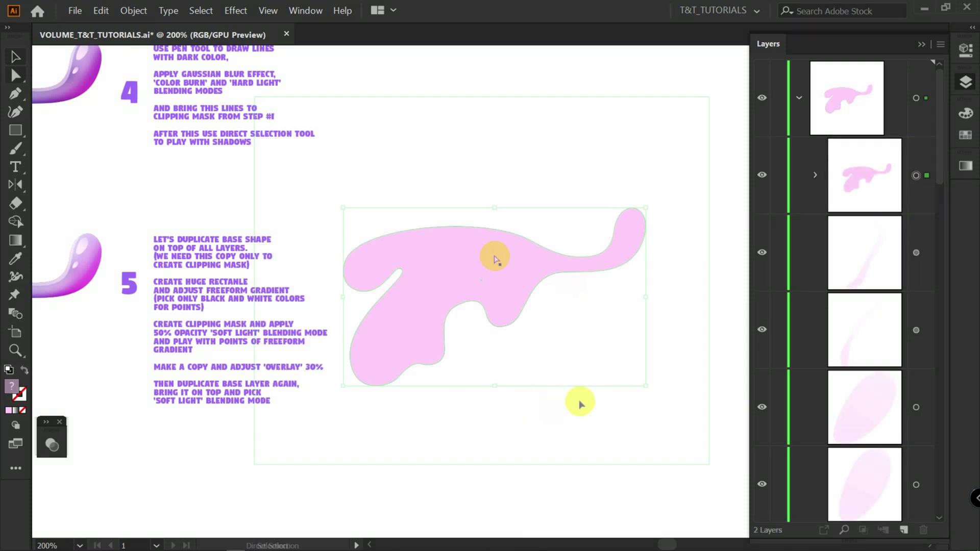
pyautogui.click(494, 257)
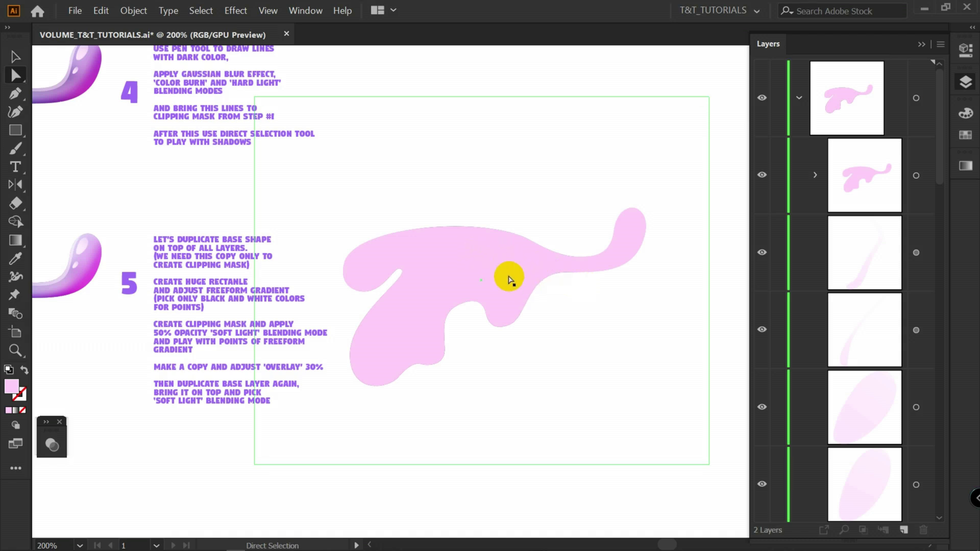
pyautogui.click(697, 201)
pyautogui.click(811, 175)
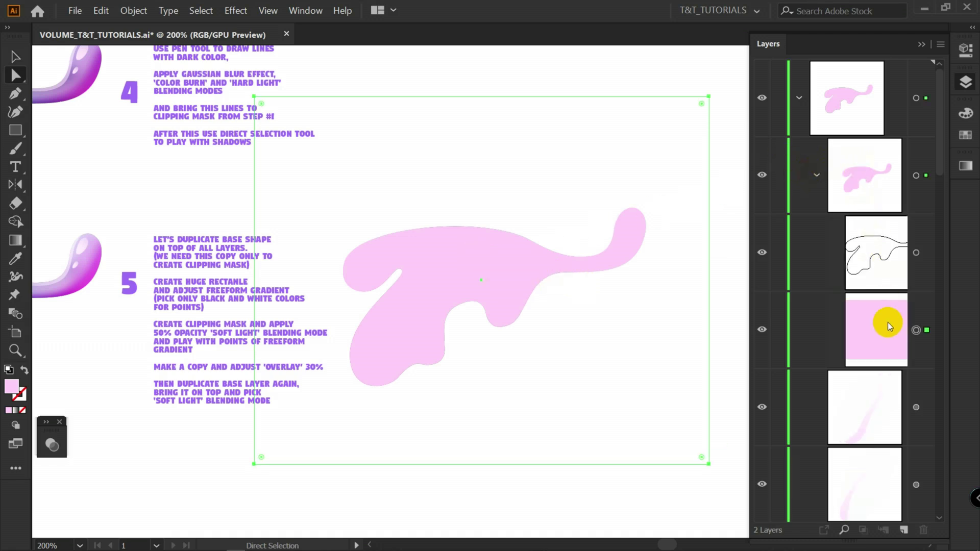
pyautogui.click(967, 166)
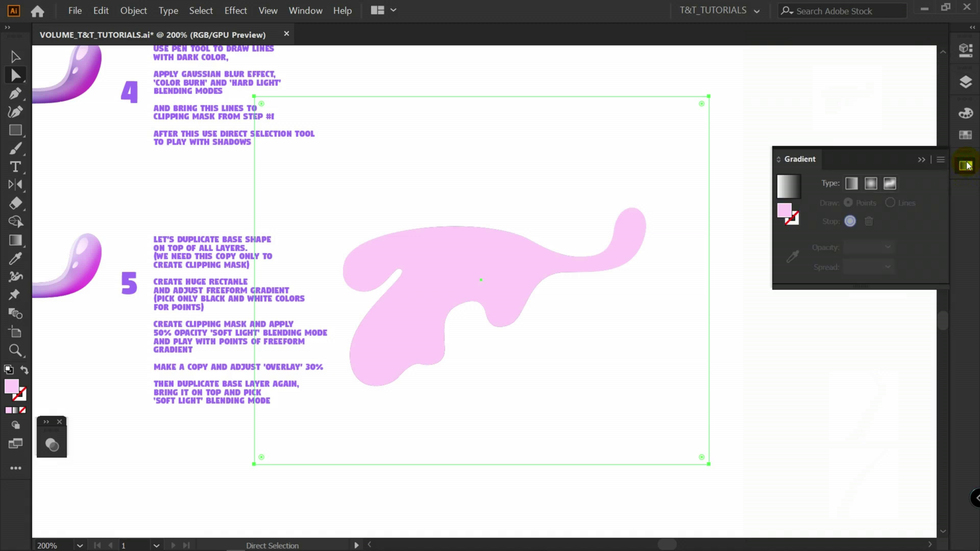
pyautogui.click(891, 188)
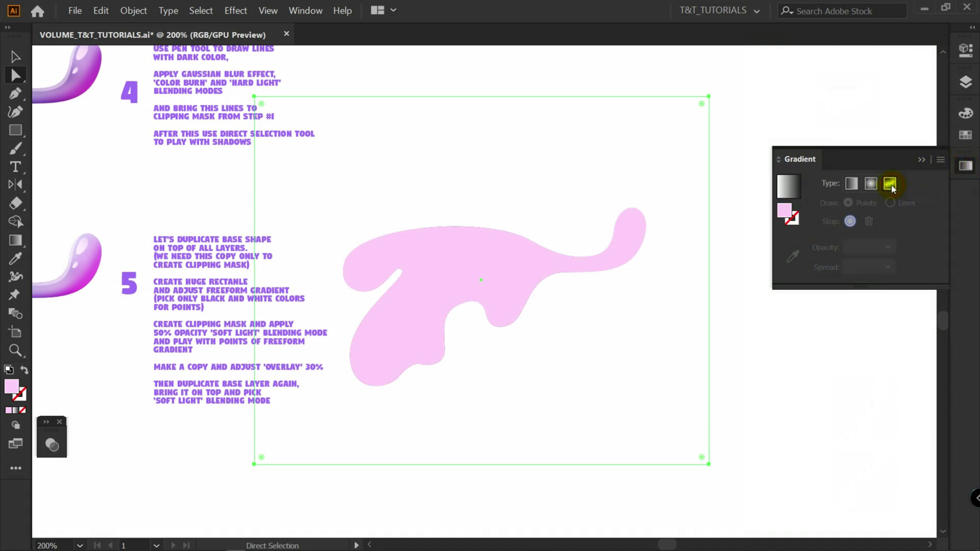
pyautogui.moveTo(661, 136); pyautogui.dragTo(649, 201)
pyautogui.press('Delete')
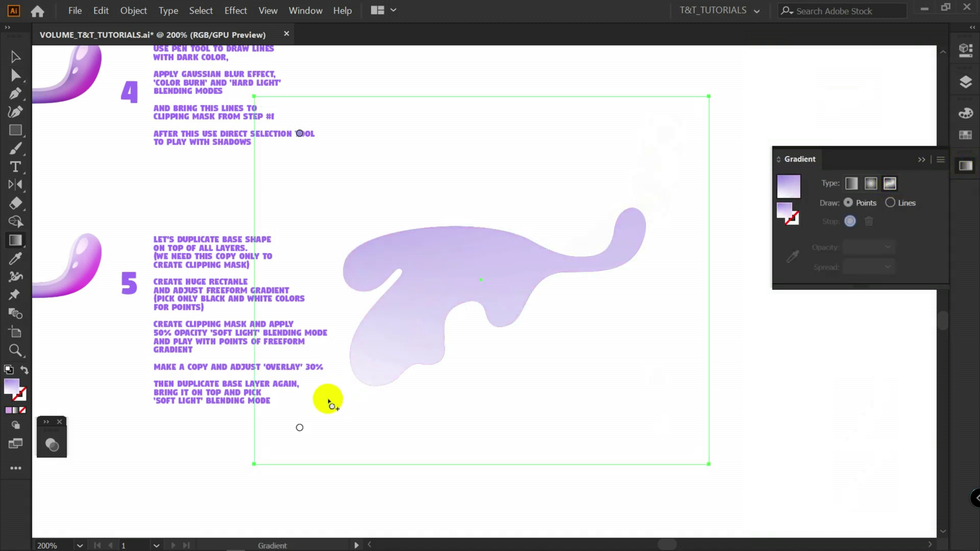
# Step: Place a black gradient point in the upper middle of the body and a white one in the lower-left lobe
pyautogui.moveTo(300, 428); pyautogui.dragTo(421, 398)
pyautogui.moveTo(299, 133); pyautogui.dragTo(479, 295)
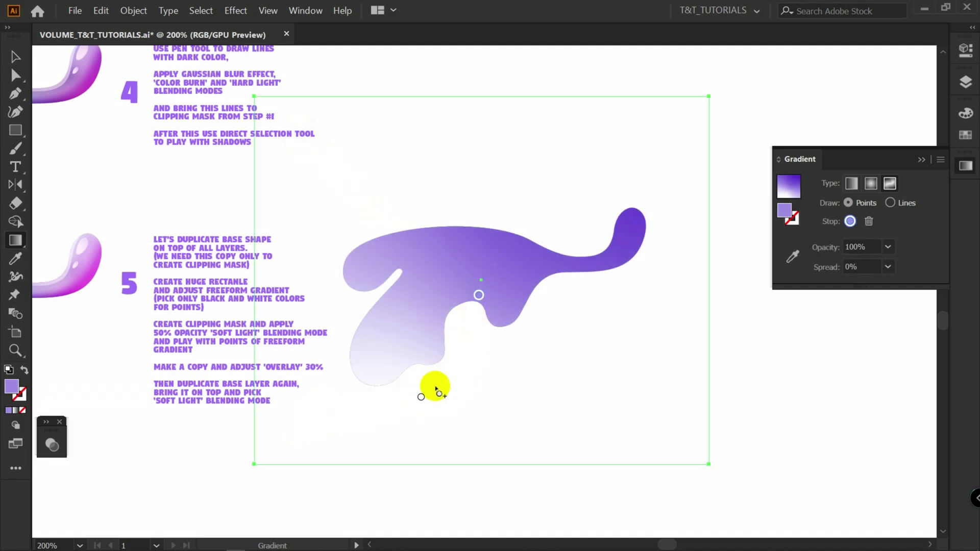
pyautogui.doubleClick(479, 295)
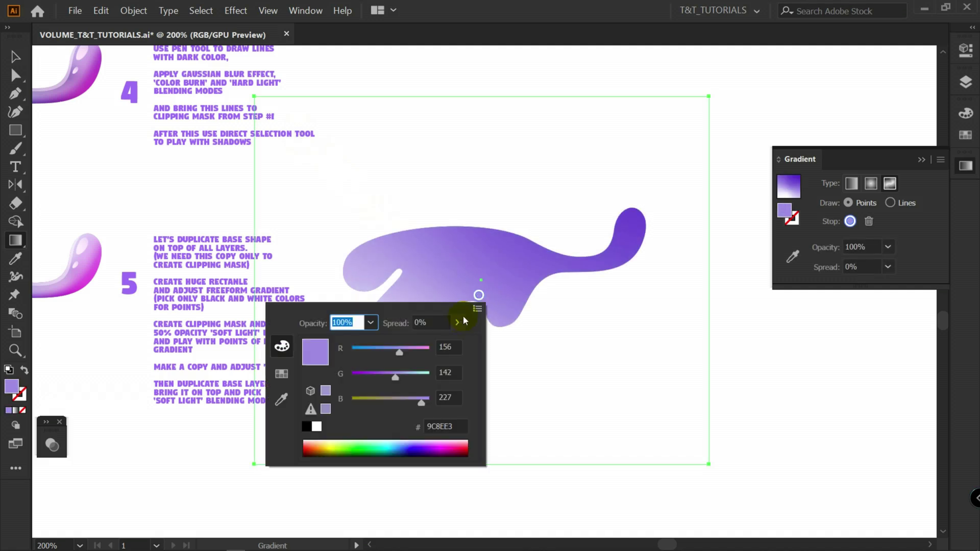
pyautogui.click(305, 426)
pyautogui.click(421, 396)
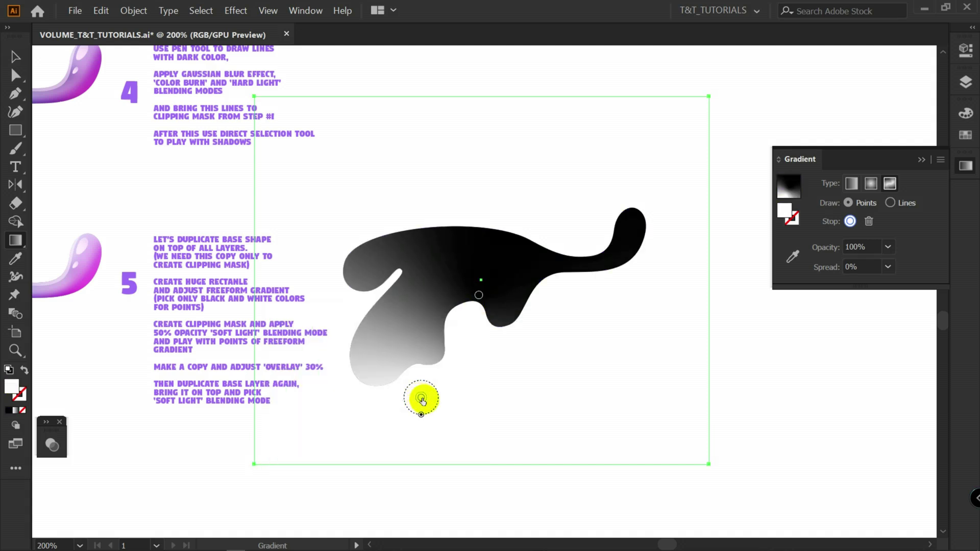
pyautogui.moveTo(402, 369); pyautogui.dragTo(390, 368)
pyautogui.moveTo(479, 295); pyautogui.dragTo(474, 251)
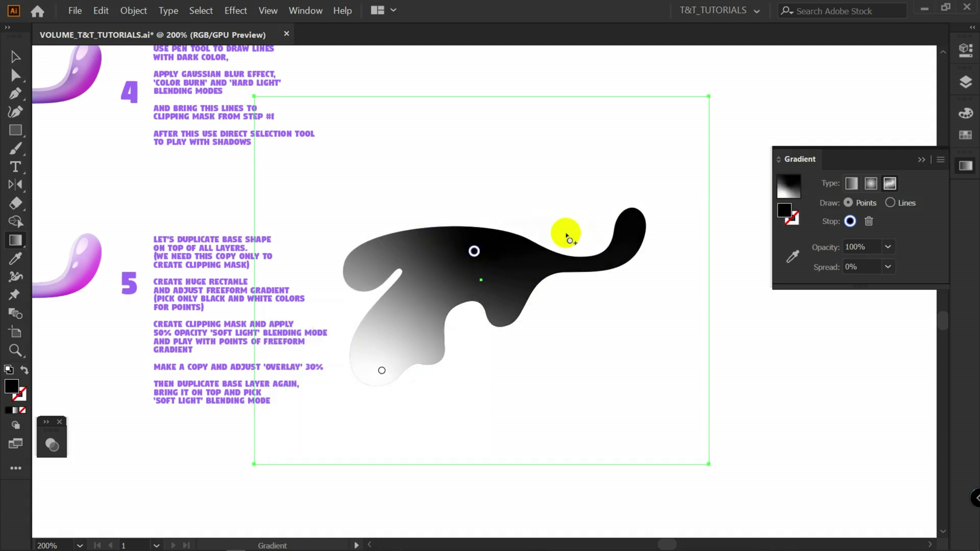
# Step: Set the blending mode of the black-and-white gradient rectangle to Soft Light
pyautogui.press('F7')
pyautogui.press('v')
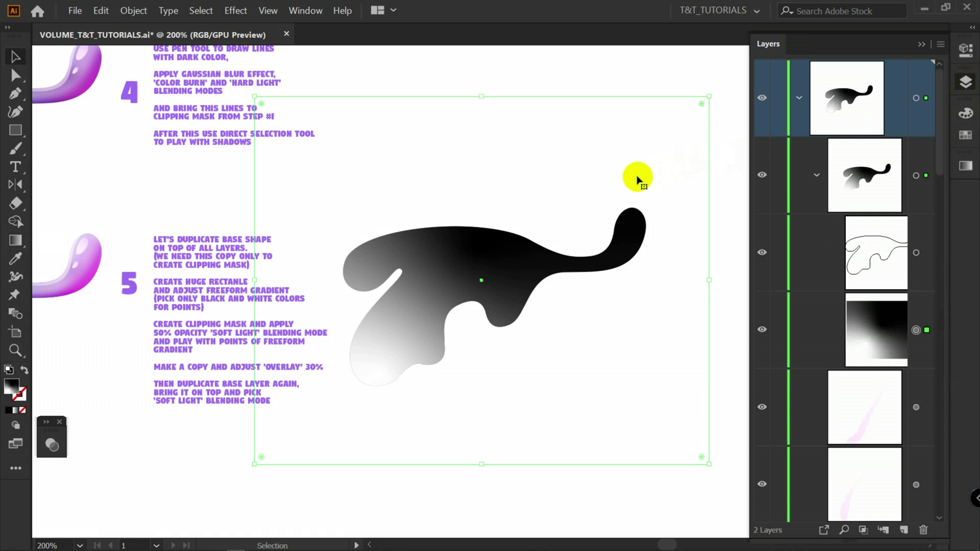
pyautogui.click(970, 51)
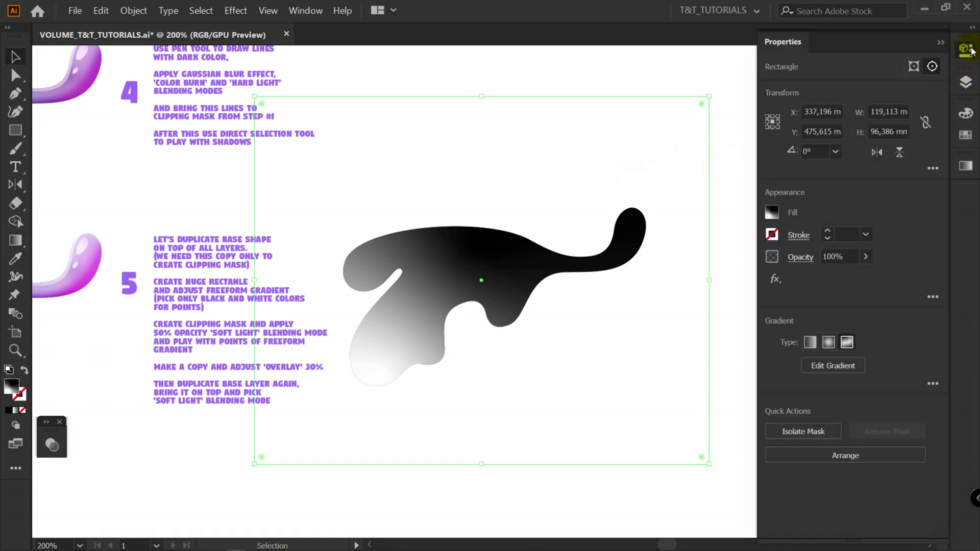
pyautogui.click(805, 258)
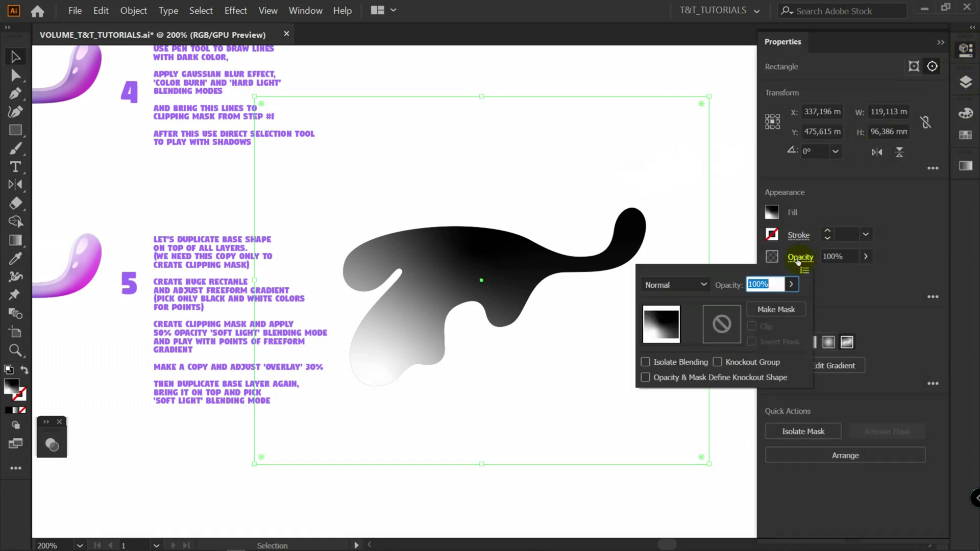
pyautogui.click(702, 286)
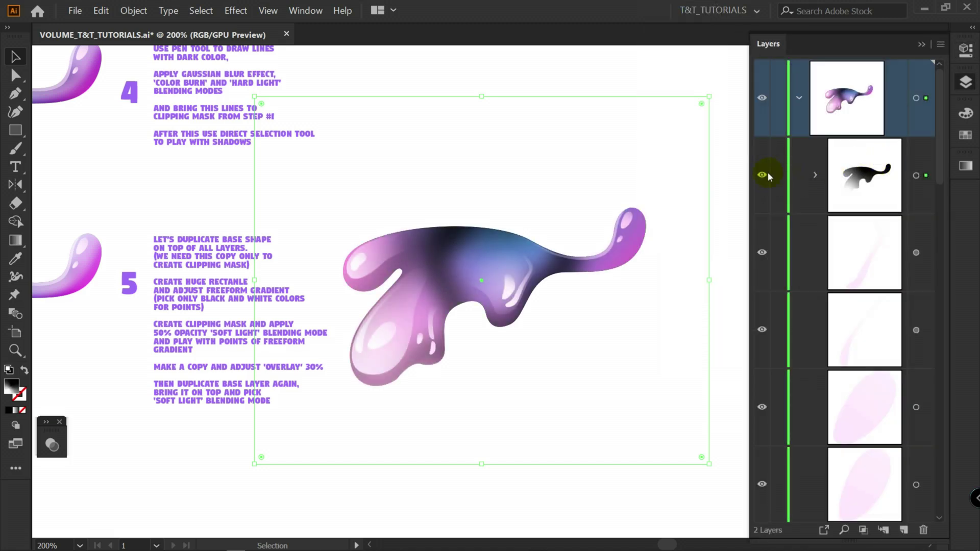
# Step: Toggle the Soft Light clip group's visibility to compare the splash with and without the gradient
pyautogui.click(762, 175)
pyautogui.click(762, 175)
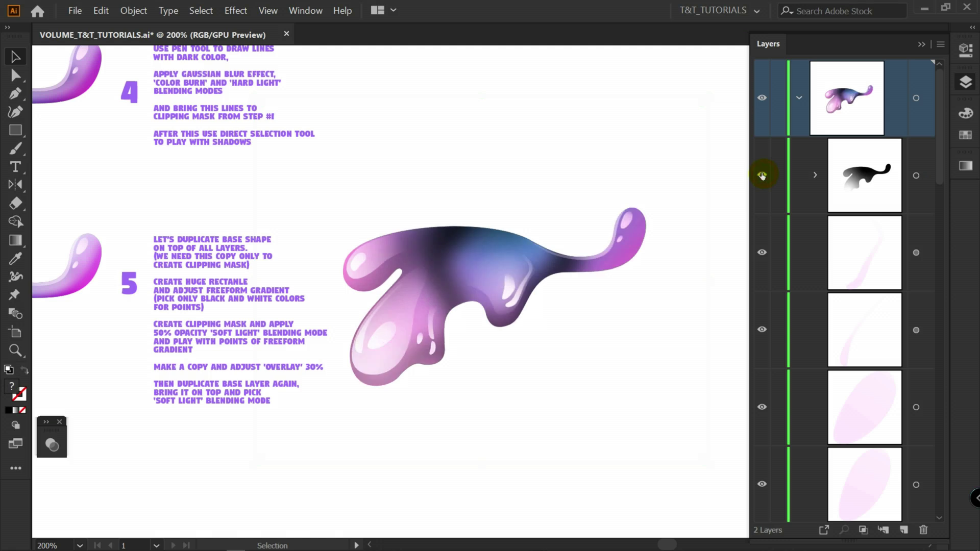
pyautogui.click(762, 175)
pyautogui.click(762, 175)
pyautogui.click(762, 176)
pyautogui.click(762, 176)
pyautogui.click(762, 176)
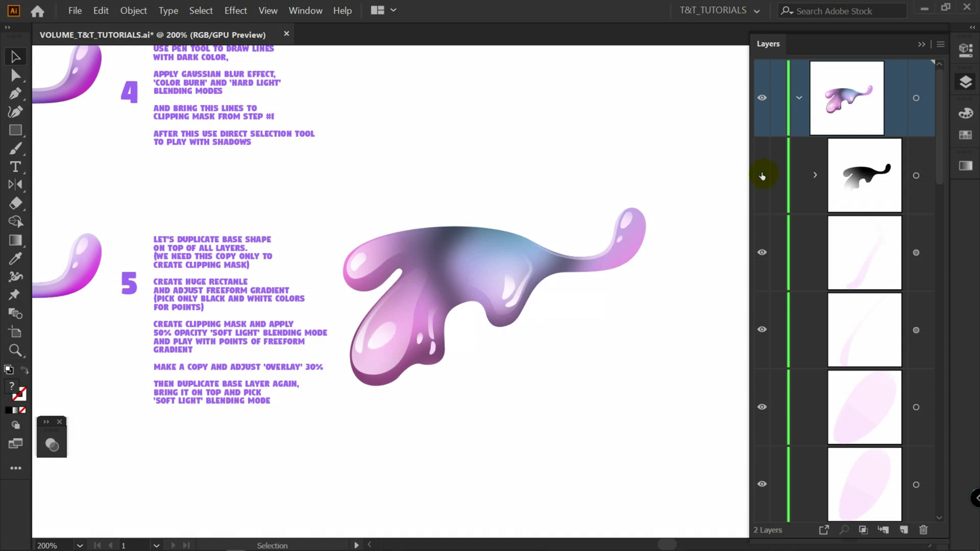
pyautogui.click(762, 175)
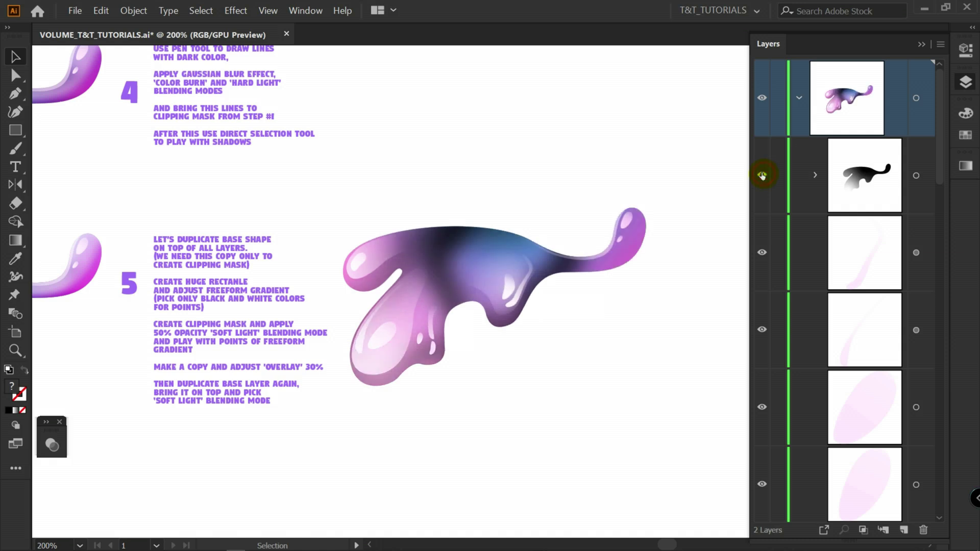
# Step: Duplicate the gradient clip group in place on top and set the copy to Overlay blending at 29% opacity
pyautogui.click(916, 175)
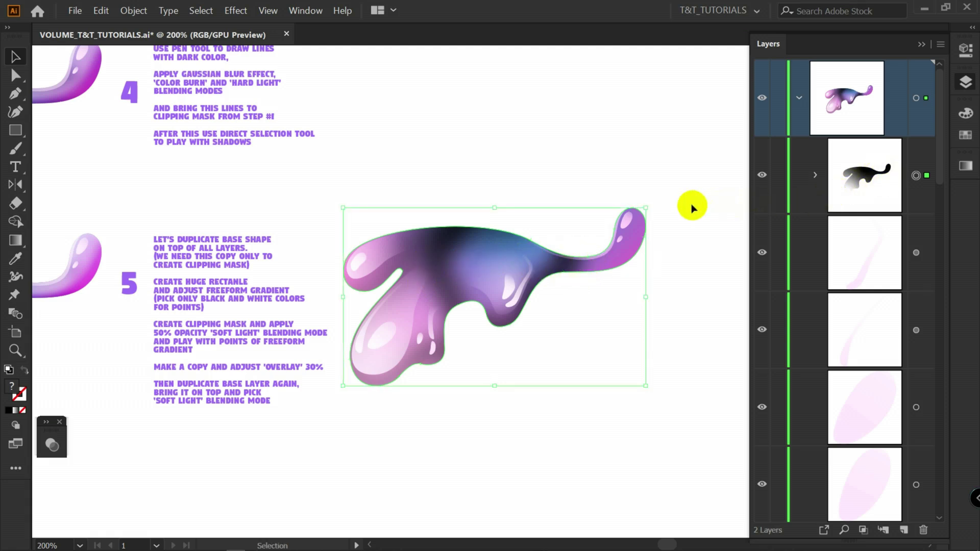
pyautogui.hotkey('ctrl', 'f')
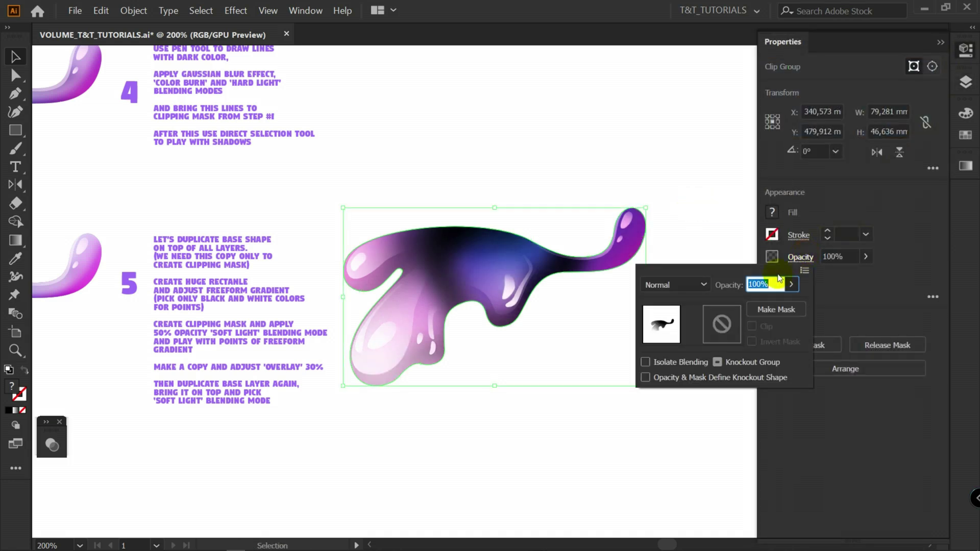
pyautogui.click(705, 285)
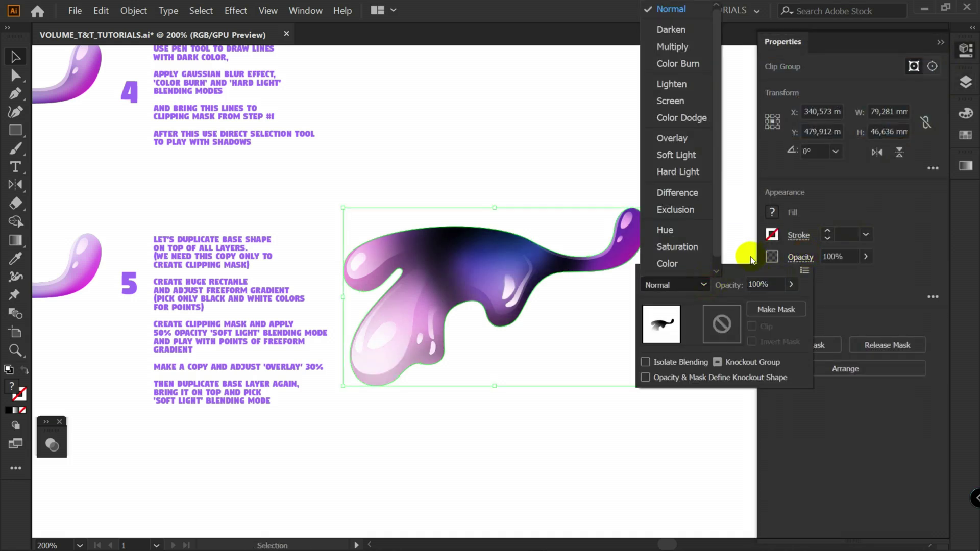
pyautogui.scroll(-1, 718, 143)
pyautogui.click(683, 127)
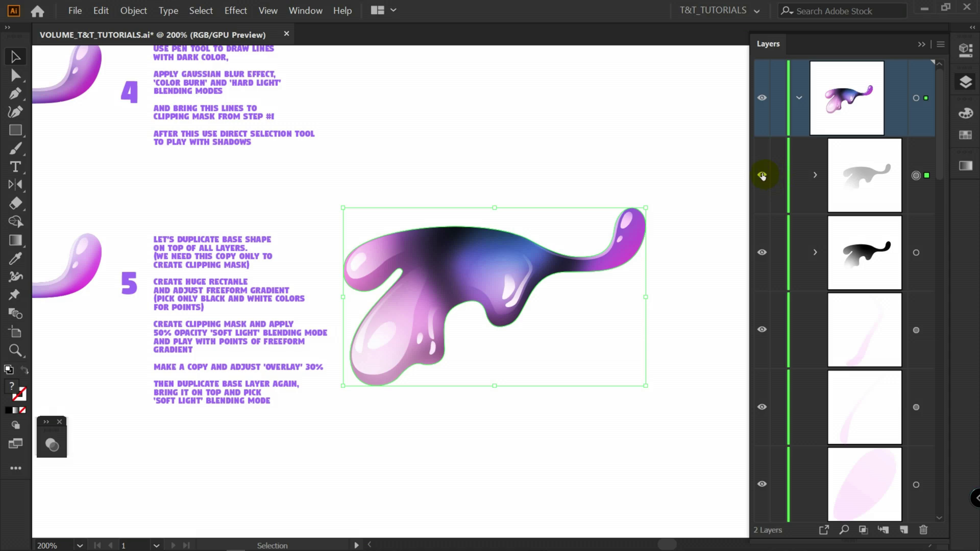
# Step: Toggle the Overlay copy's visibility and examine its effect on the splash's colours up close
pyautogui.click(762, 176)
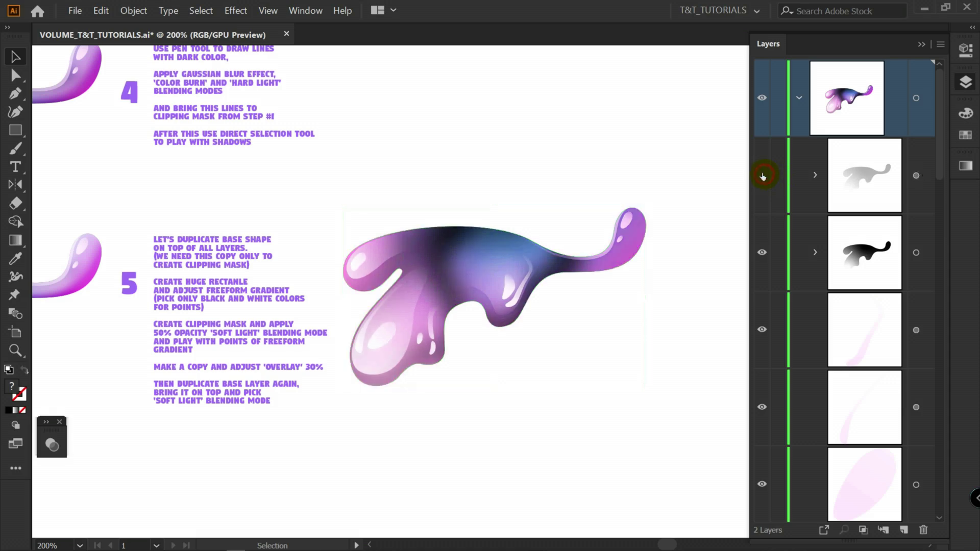
pyautogui.click(762, 176)
pyautogui.click(763, 176)
pyautogui.click(762, 176)
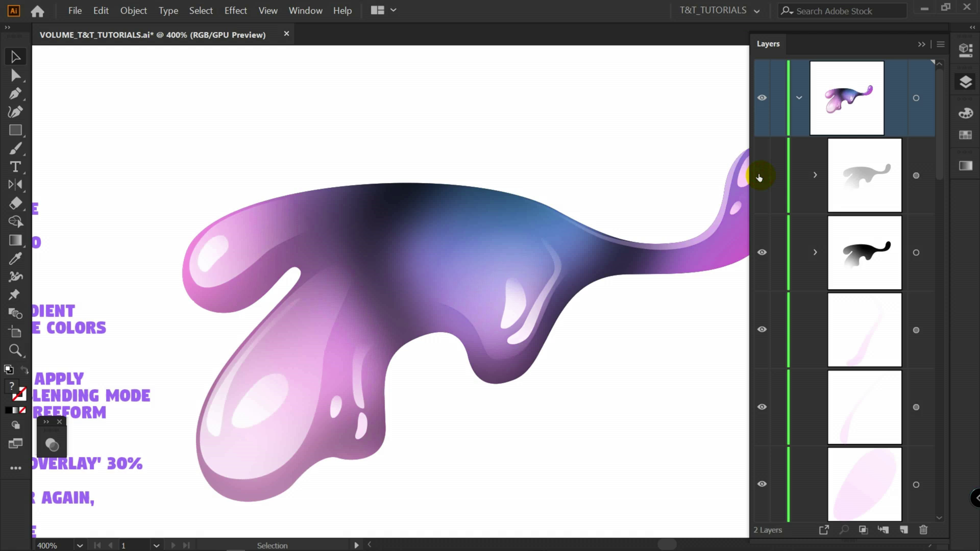
pyautogui.click(761, 175)
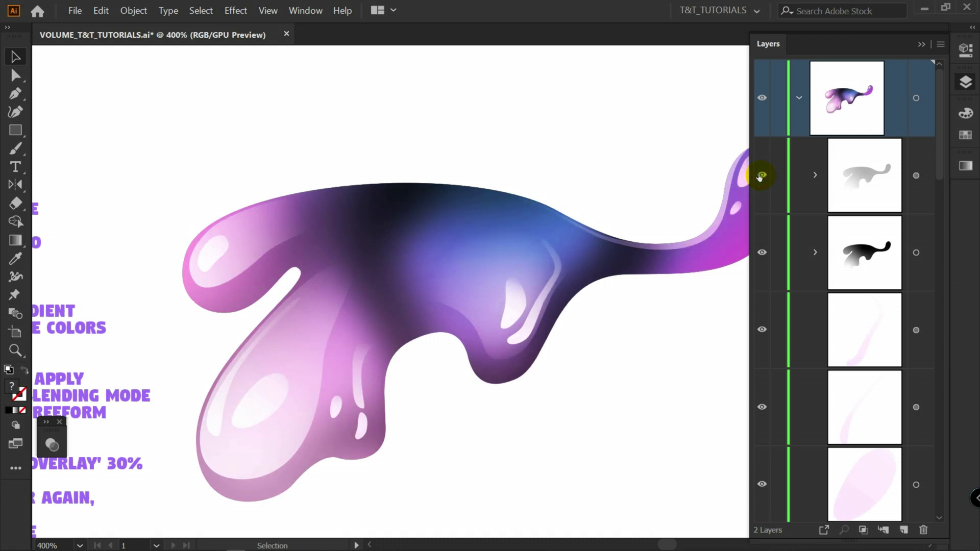
pyautogui.click(762, 176)
pyautogui.click(762, 175)
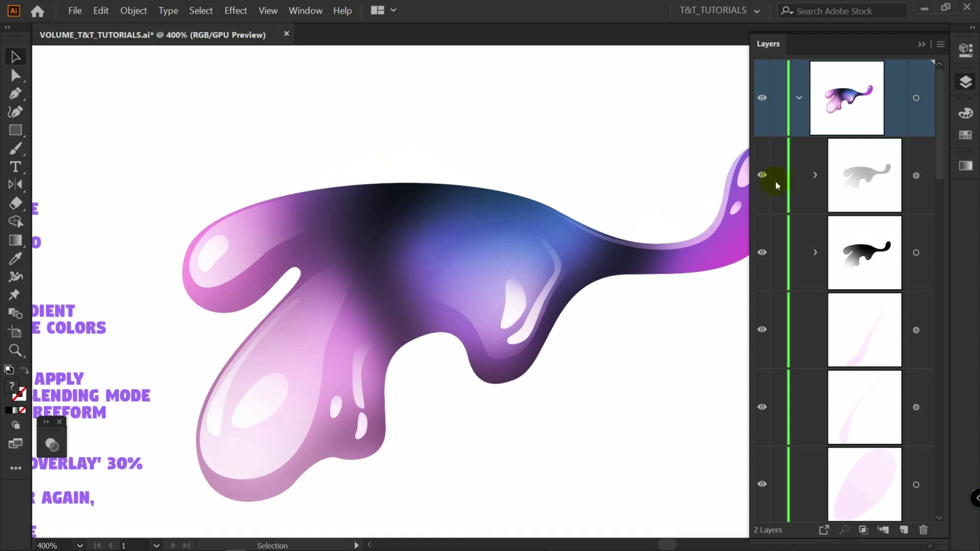
pyautogui.click(761, 176)
pyautogui.click(761, 176)
pyautogui.click(761, 176)
pyautogui.click(761, 175)
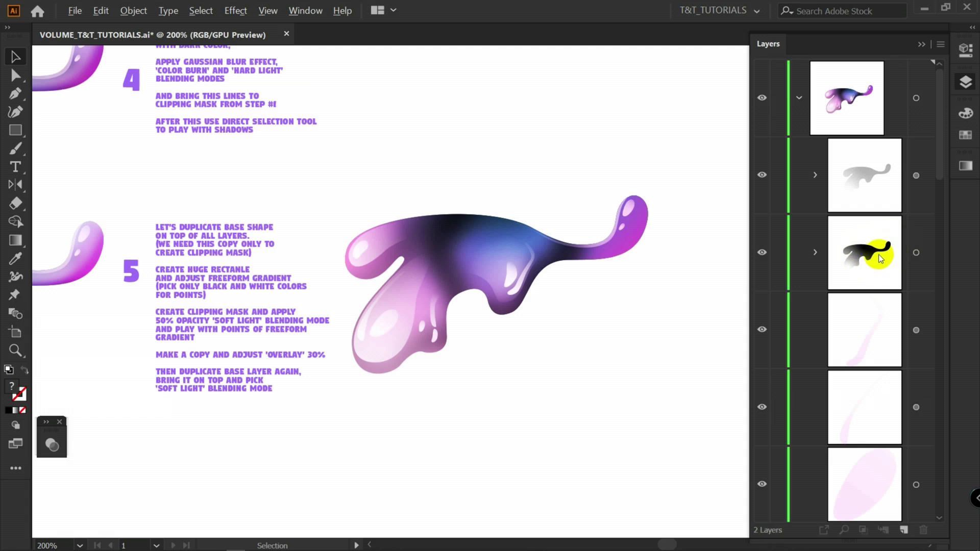
# Step: Duplicate the Soft Light clip group above the Overlay copy and lower the new copy's opacity
pyautogui.moveTo(872, 262); pyautogui.dragTo(874, 142)
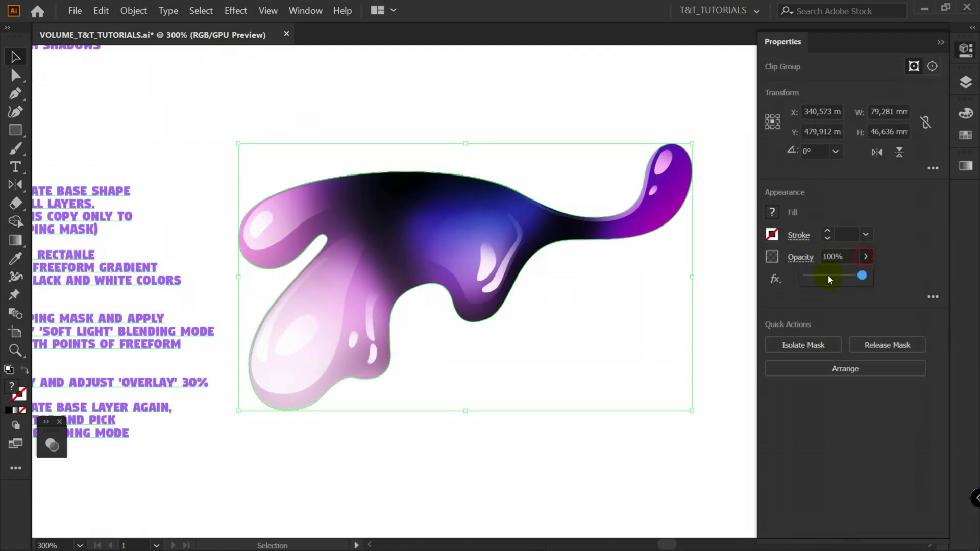
pyautogui.click(828, 275)
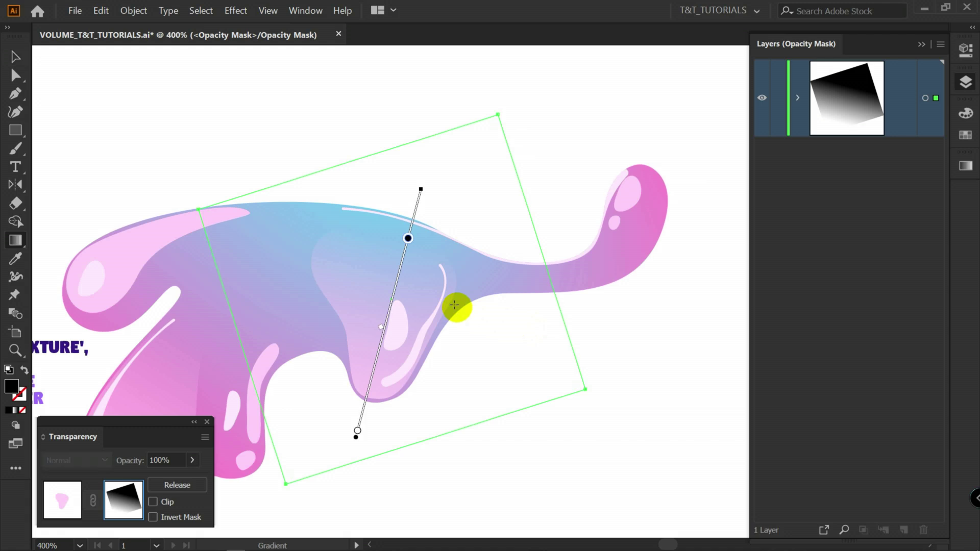
pyautogui.moveTo(422, 402); pyautogui.dragTo(305, 181)
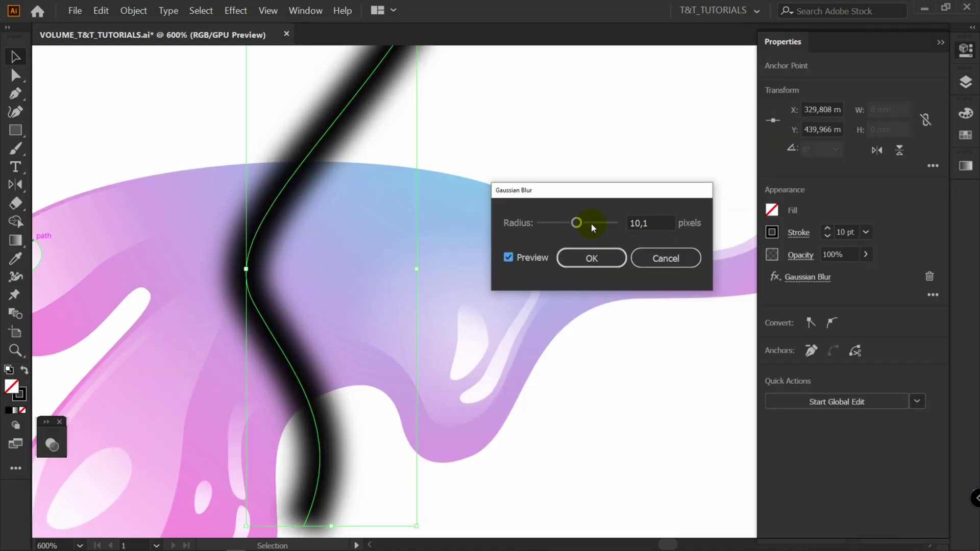
pyautogui.moveTo(591, 223); pyautogui.dragTo(591, 225)
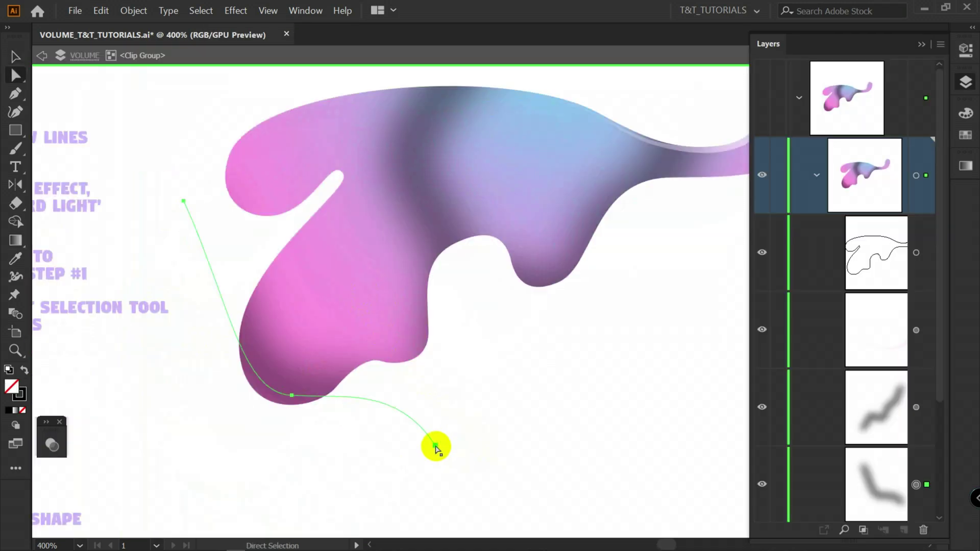
pyautogui.moveTo(433, 448); pyautogui.dragTo(390, 378)
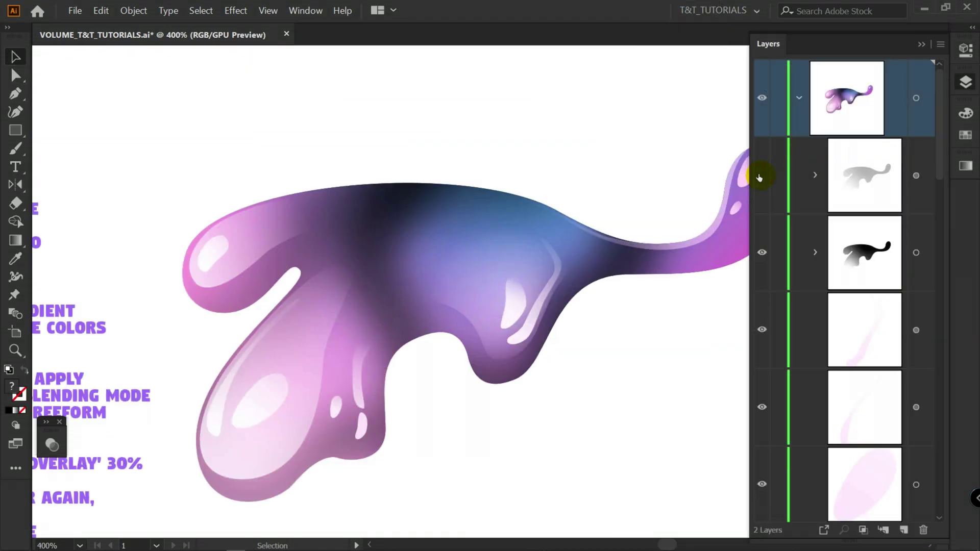
pyautogui.click(760, 175)
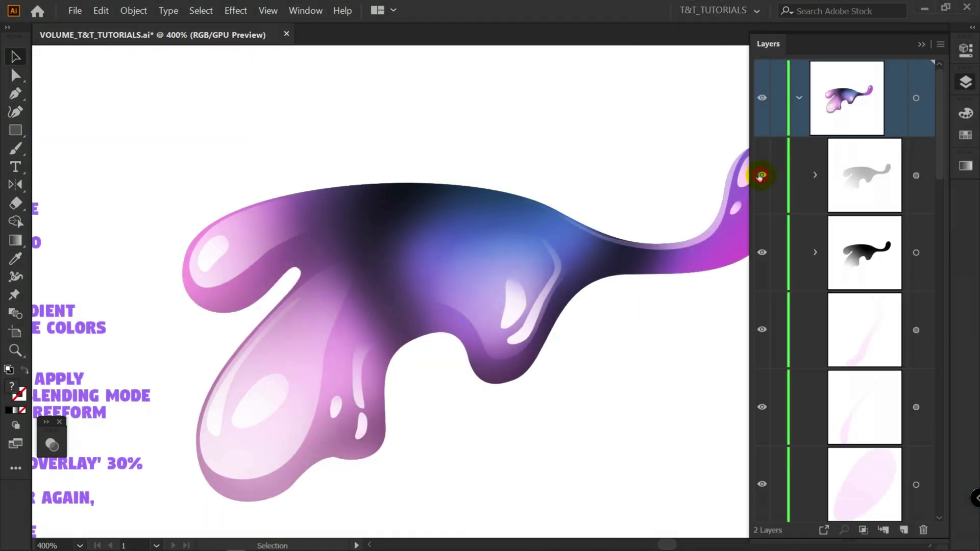